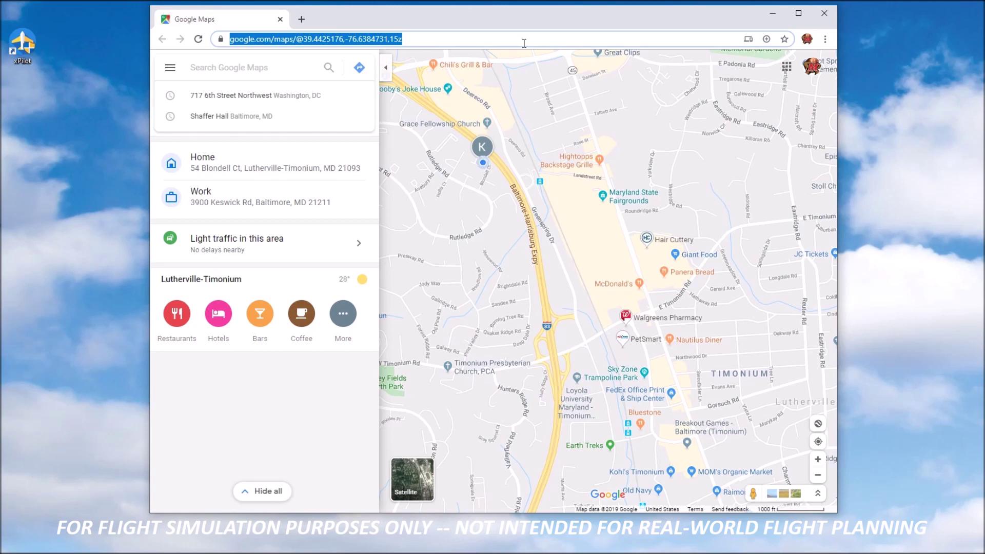
Step: Search the web for "ny prd" and open the FAA Preferred Route Database at nyartcc.org/prd
text(ny prd)
key(Return)
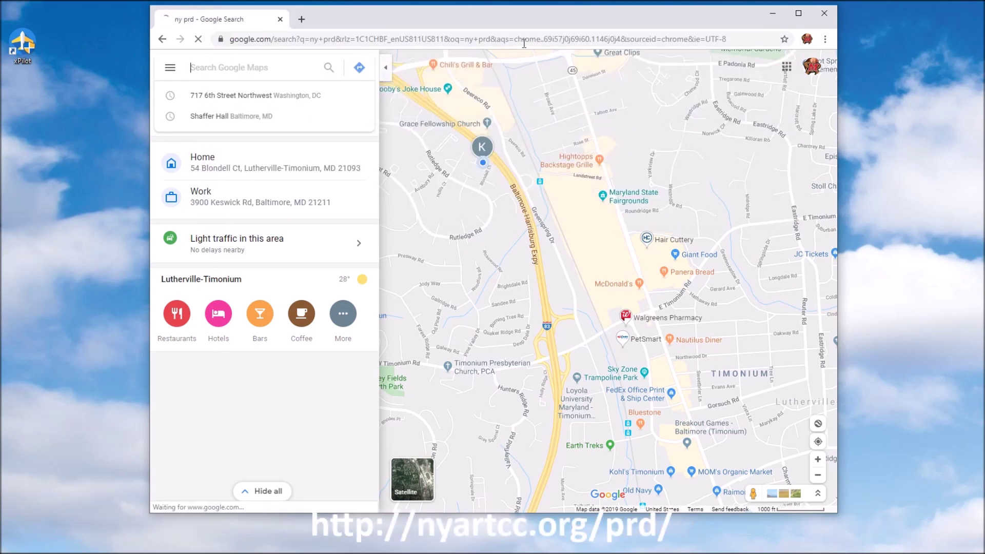
click(327, 160)
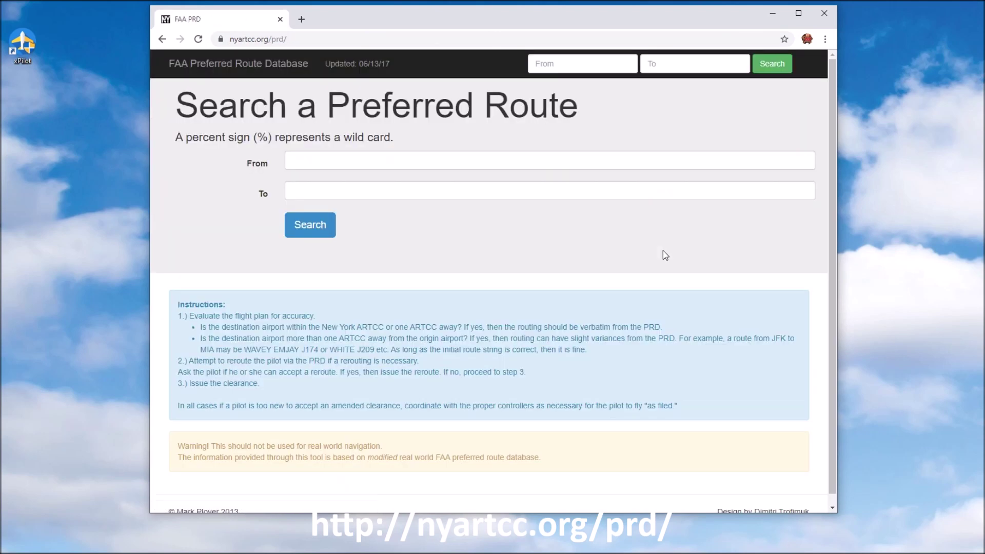
Step: Search the Preferred Route Database for a route from krdu to korf
click(551, 163)
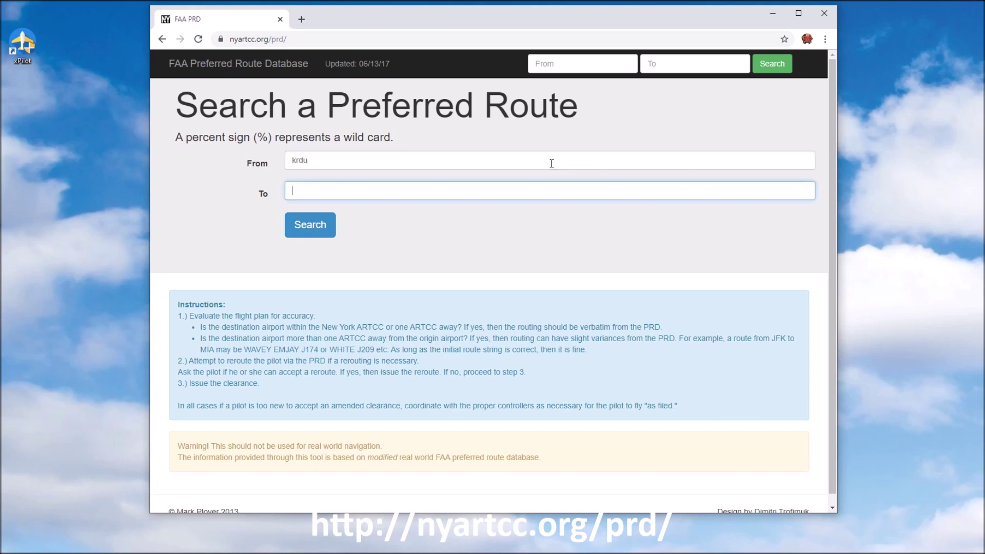
text(korf)
click(298, 232)
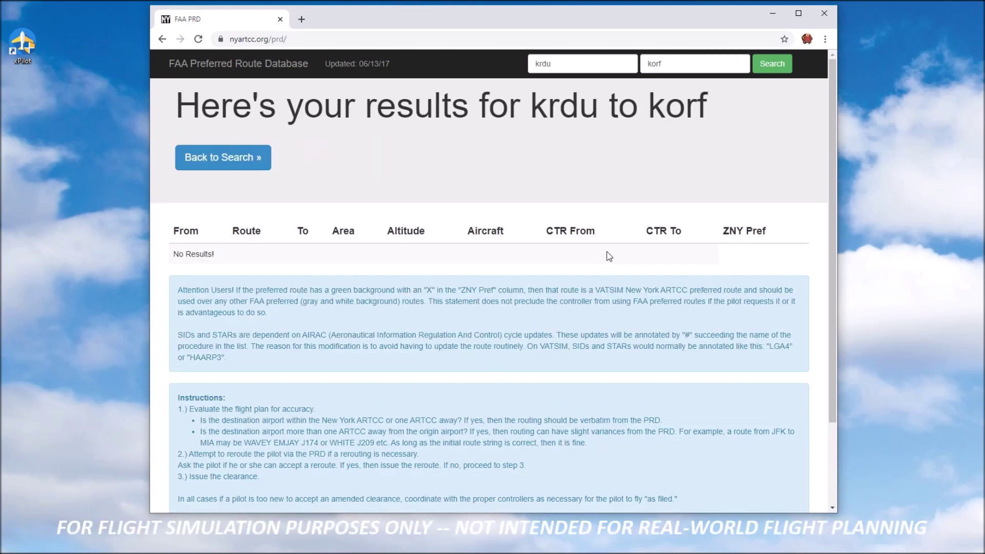
Step: Look up the preferred route from krdu to kord and highlight its routing from SHPRD3 through VEECK3
click(226, 158)
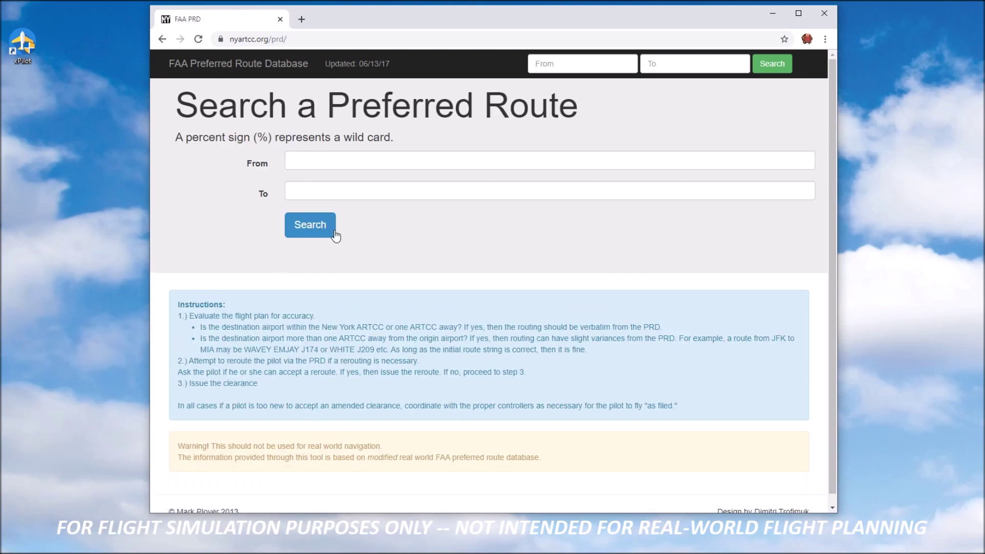
click(319, 165)
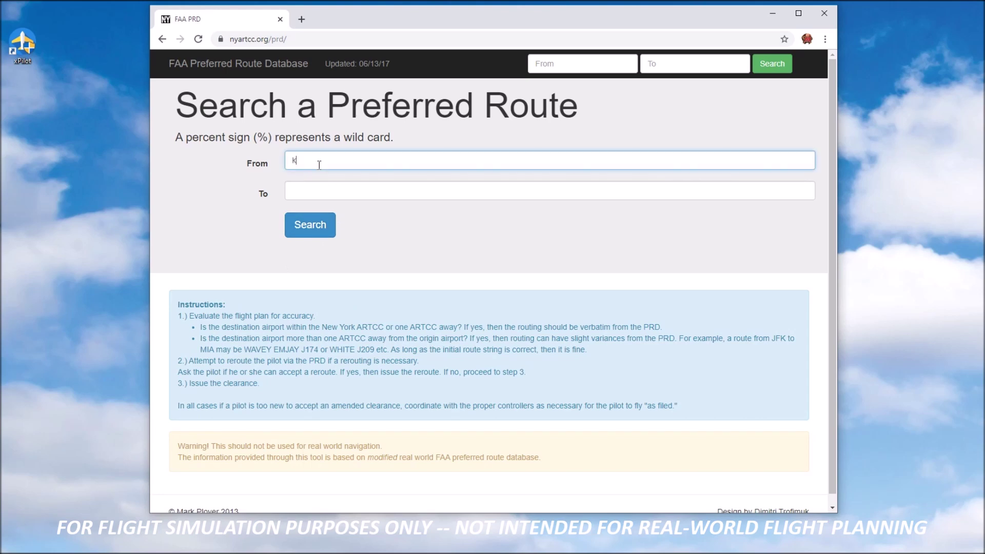
text(kord)
key(Return)
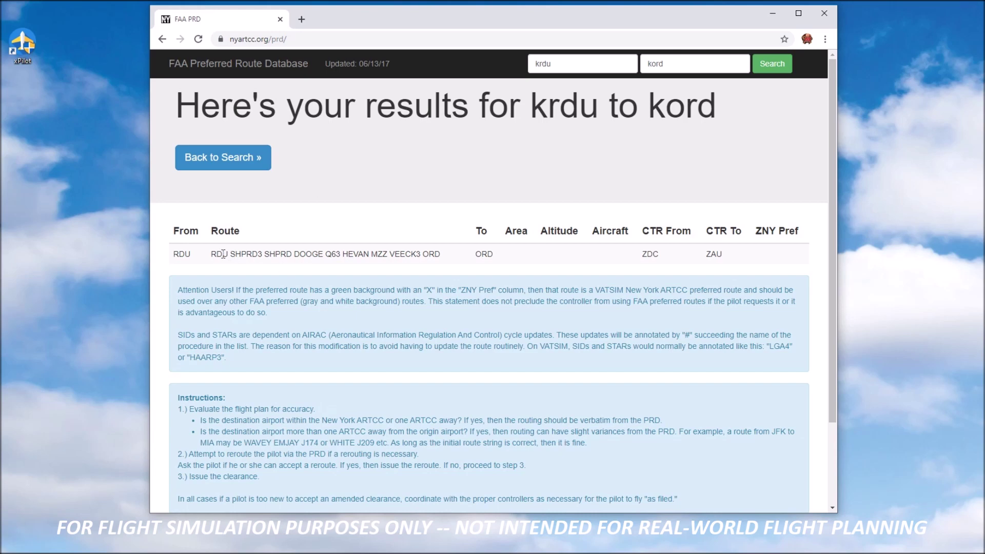
drag(230, 253, 420, 256)
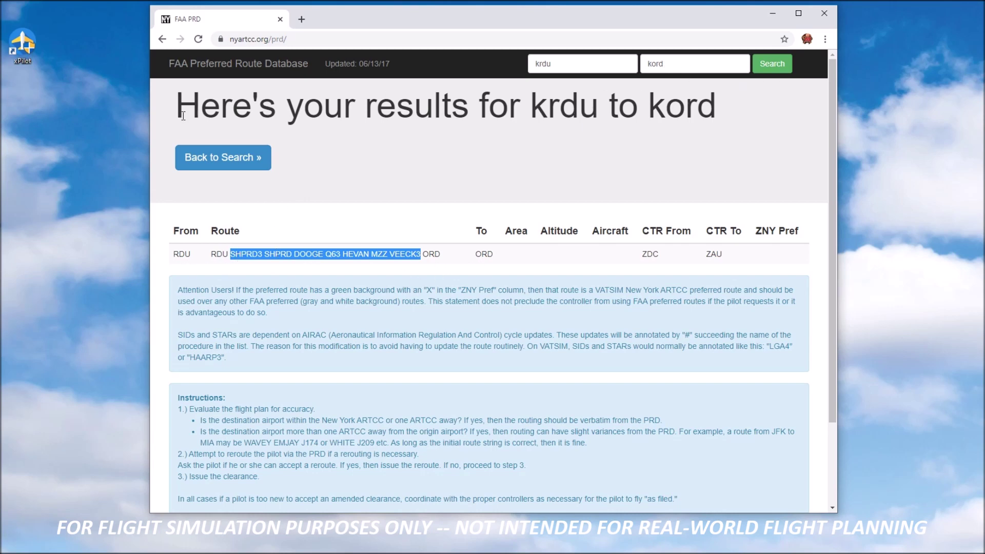
Step: Return to the search form and look up the preferred routes from kbwi to kbos
click(242, 158)
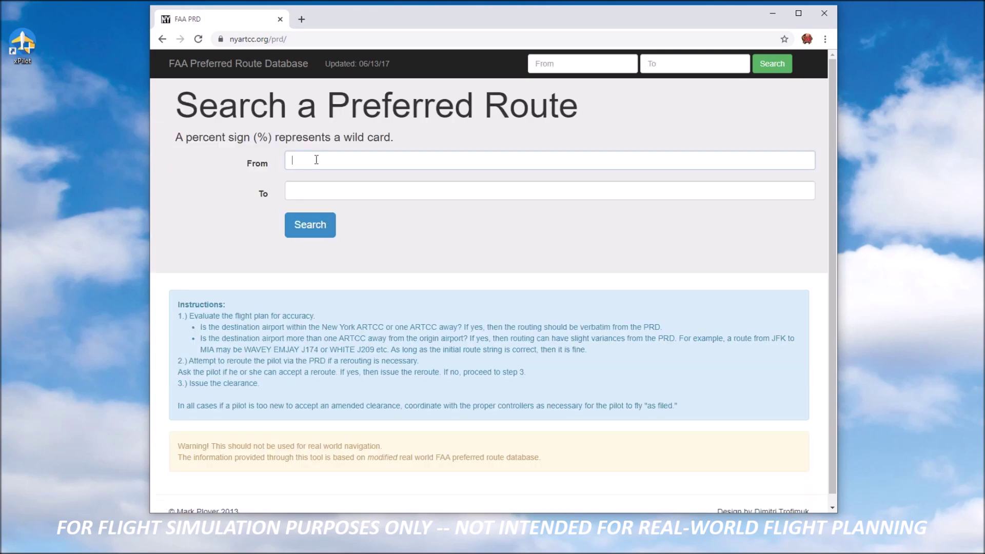
text(K)
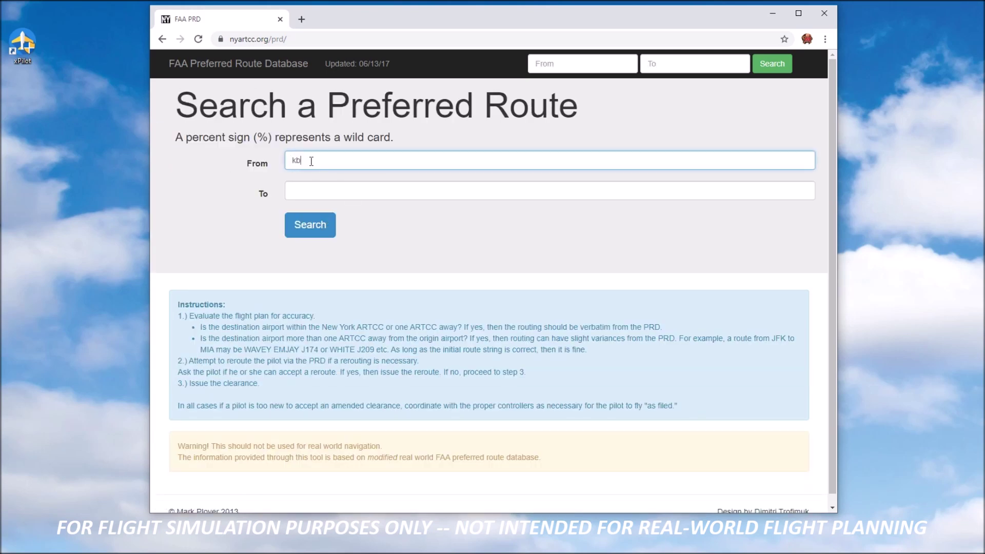
text(kbo)
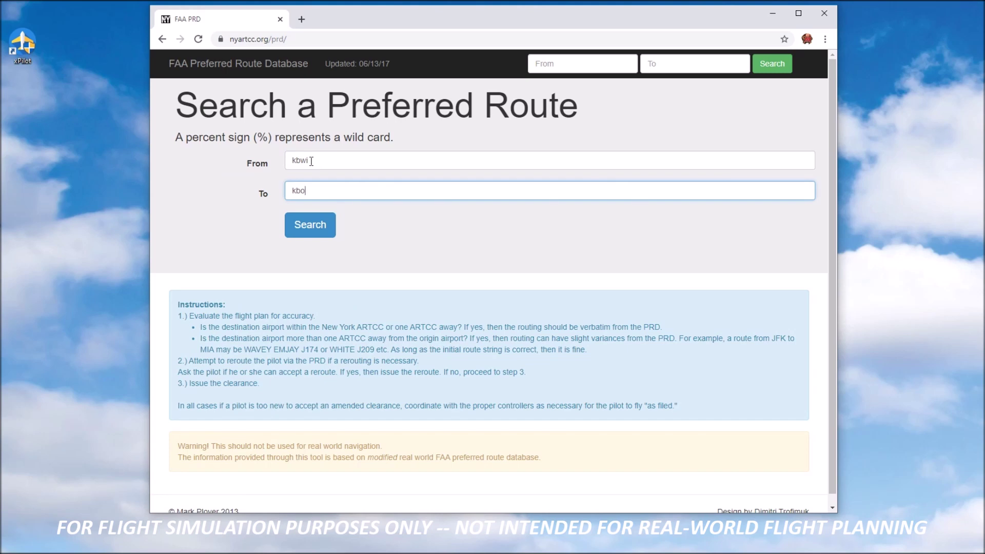
text(s)
click(312, 224)
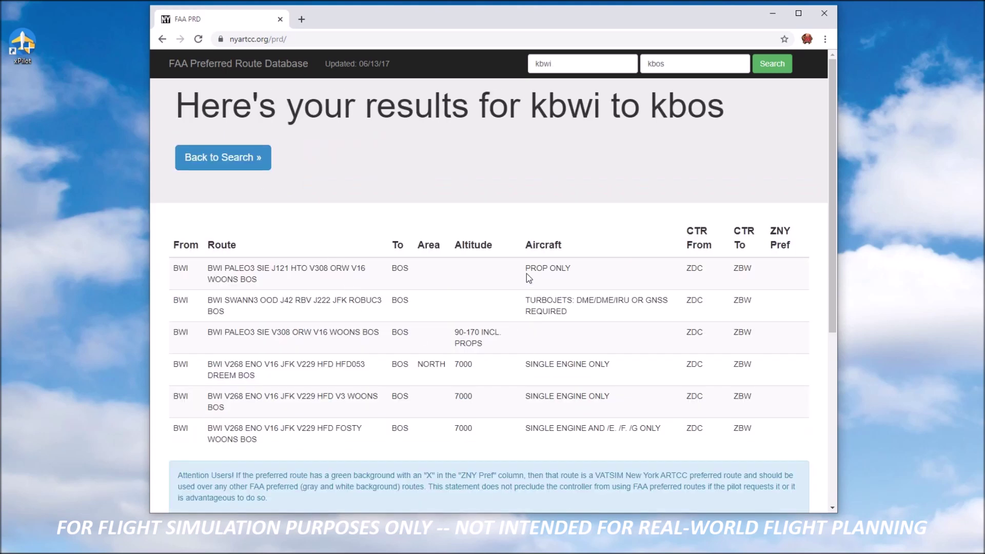
Step: Examine the aircraft restrictions in the kbwi to kbos results, highlighting the prop, turbojet and single-engine entries
drag(525, 268, 570, 268)
drag(525, 300, 575, 300)
drag(530, 396, 605, 396)
click(567, 421)
Step: Go back to the route search form and repeat the lookup from krdu to korf
click(223, 157)
click(317, 163)
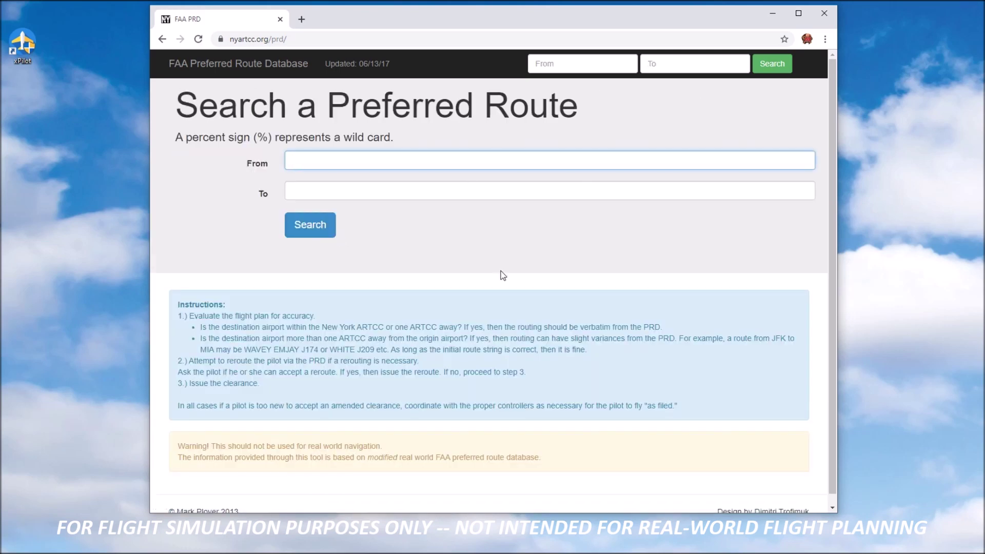
text(krdu)
key(Tab)
text(korf)
key(Return)
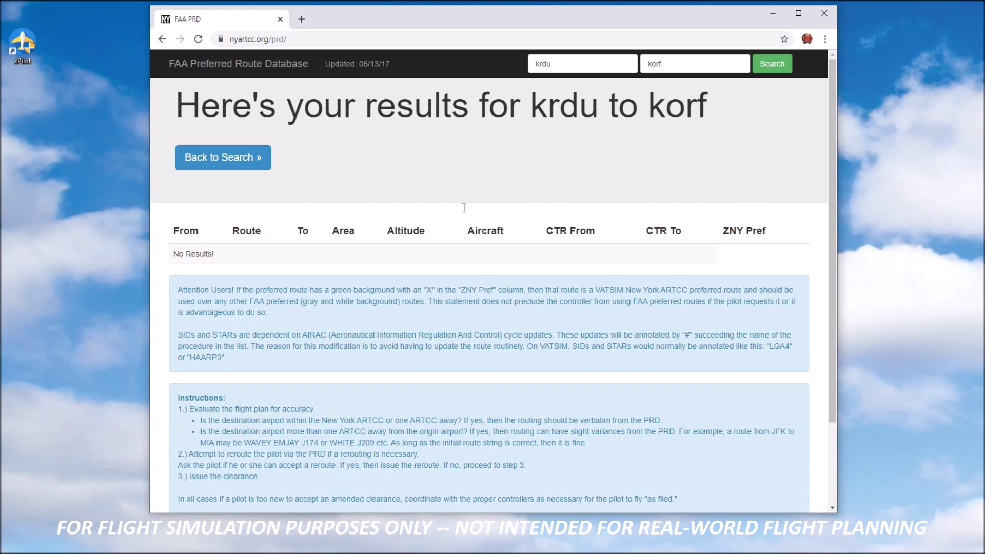
Step: Open FlightAware's IFR Route Analyzer page at flightaware.com/statistics/ifr-route/
click(366, 39)
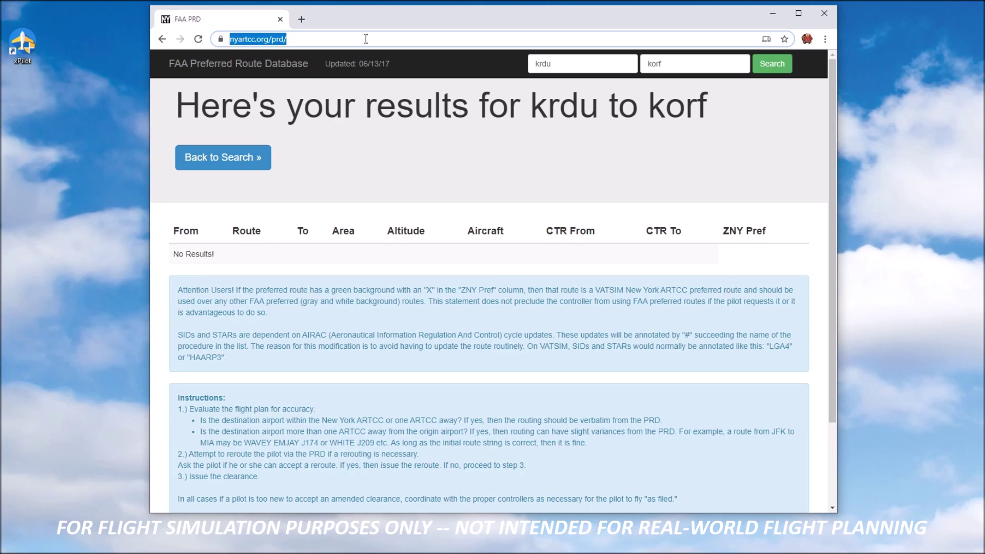
text(flightaware.com/statistics/ifr-route/)
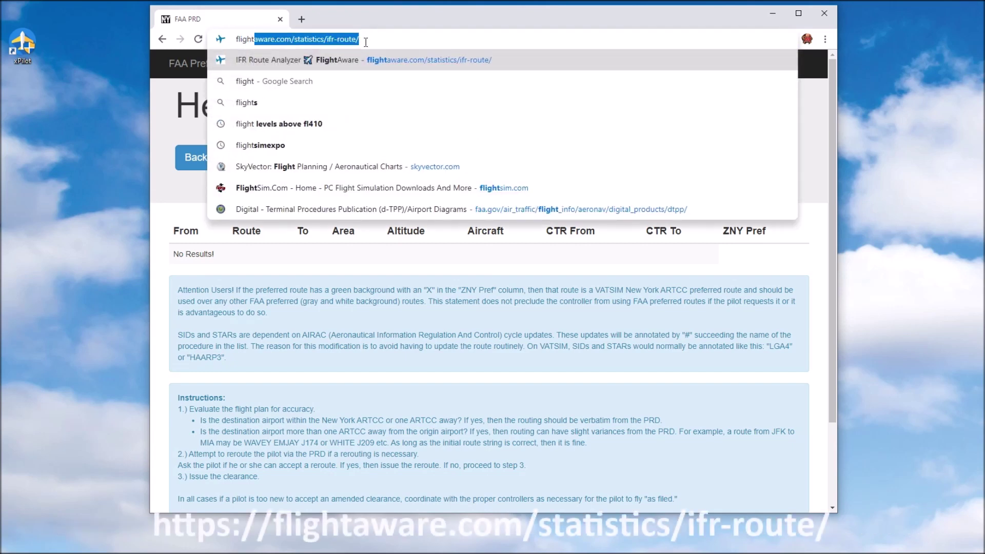
key(End)
key(Return)
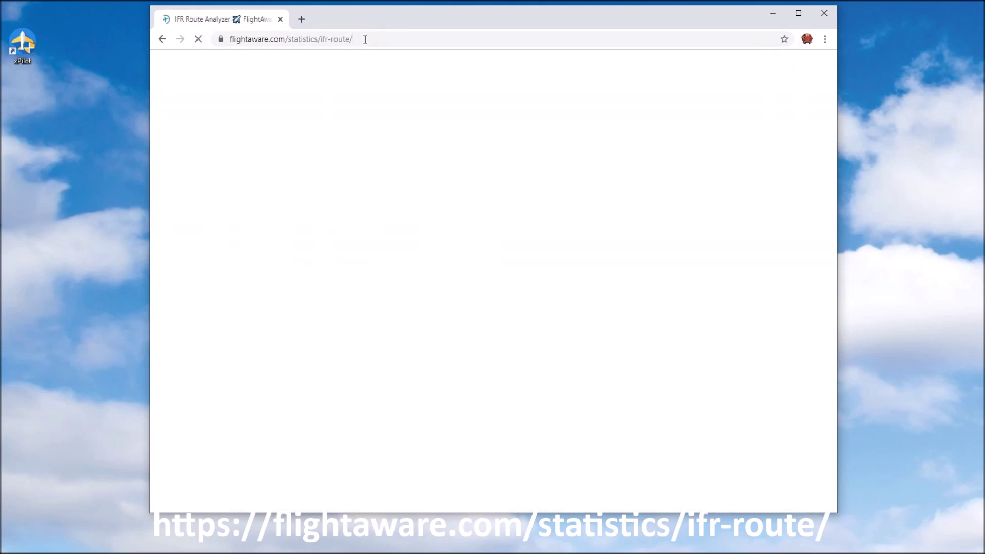
Step: Find routes in the IFR Route Analyzer with krdu as the origin airport and korf as the destination
click(199, 199)
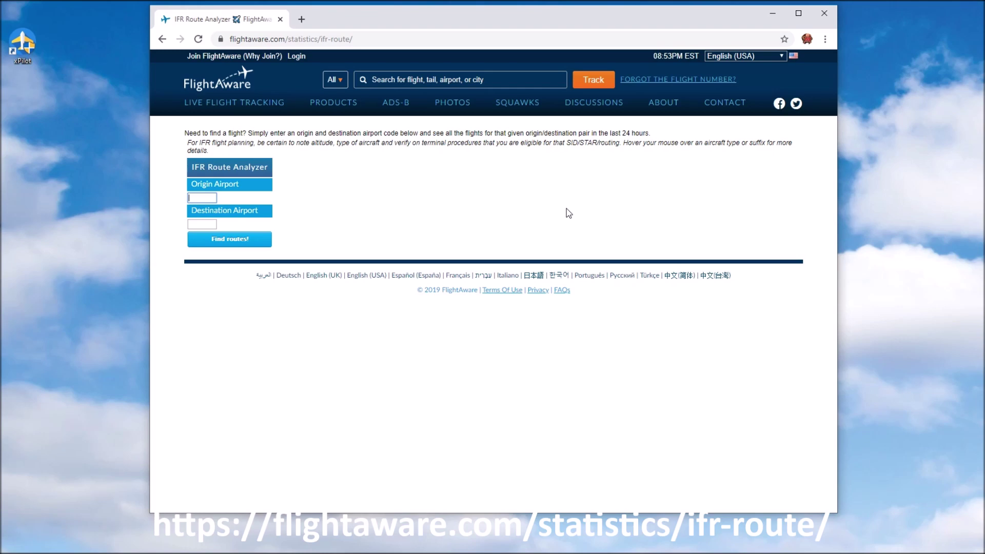
text(krdu)
key(Tab)
key(Return)
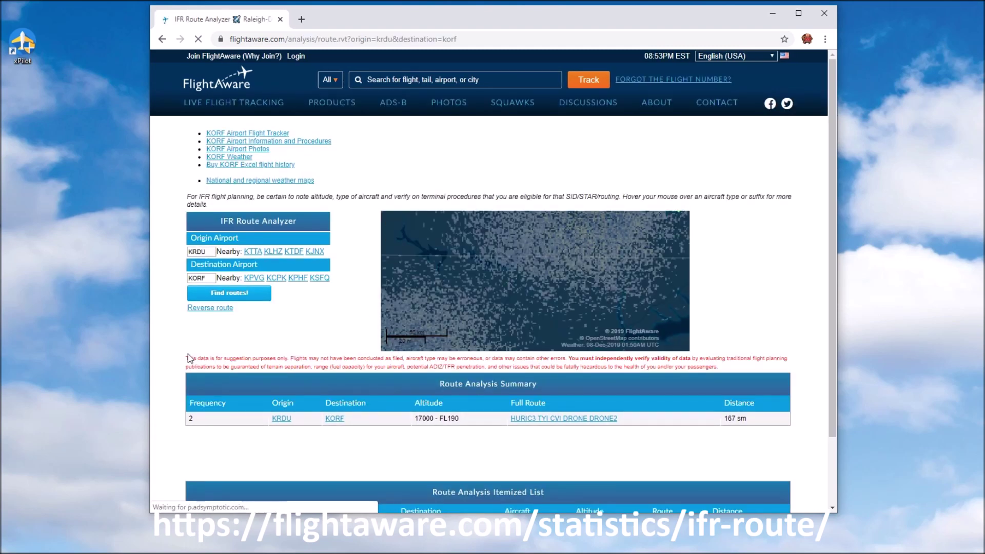
Step: Examine the KRDU to KORF entry in the Route Analysis Summary, highlighting its full route and clearing the highlight
scroll(454, 358, down, 2)
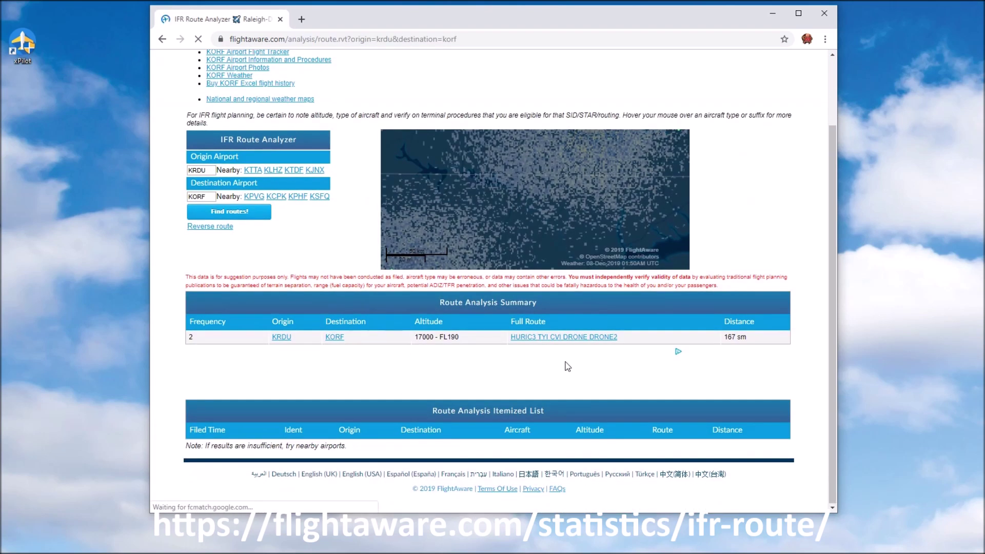
drag(509, 337, 636, 353)
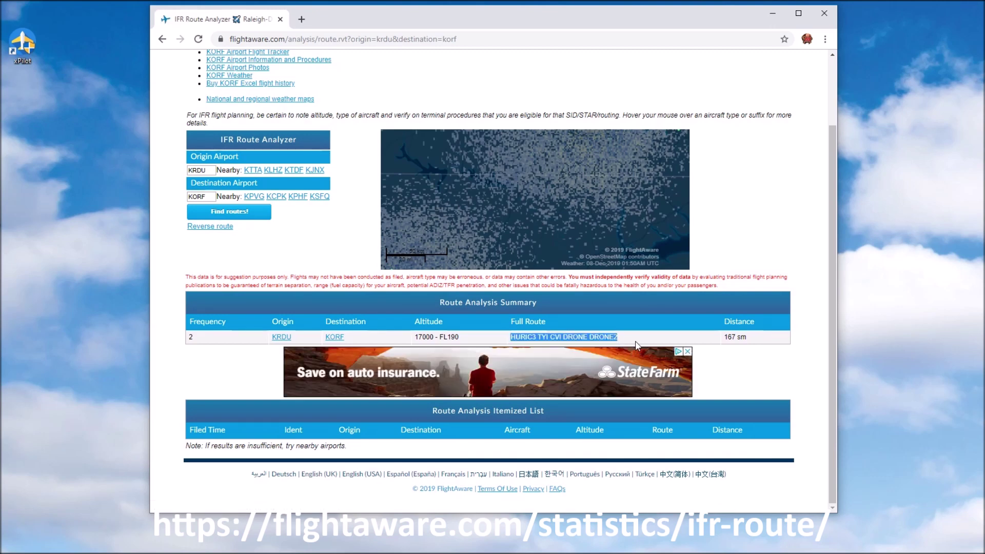
click(630, 342)
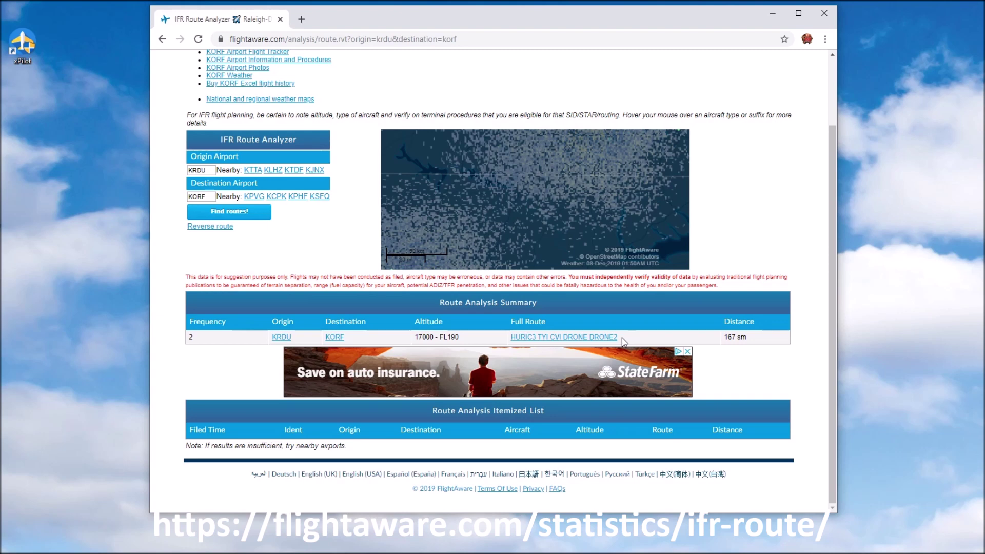
drag(622, 339, 510, 337)
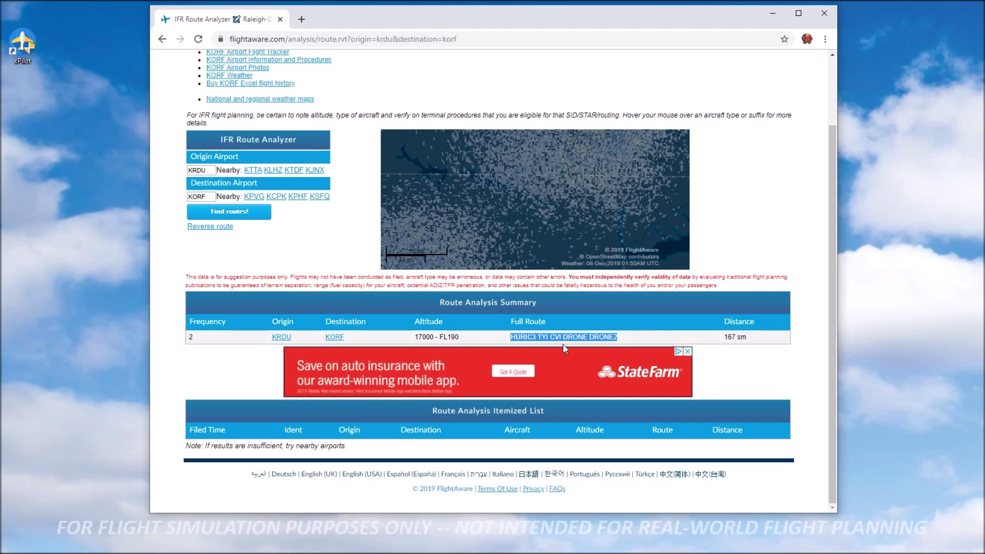
click(626, 342)
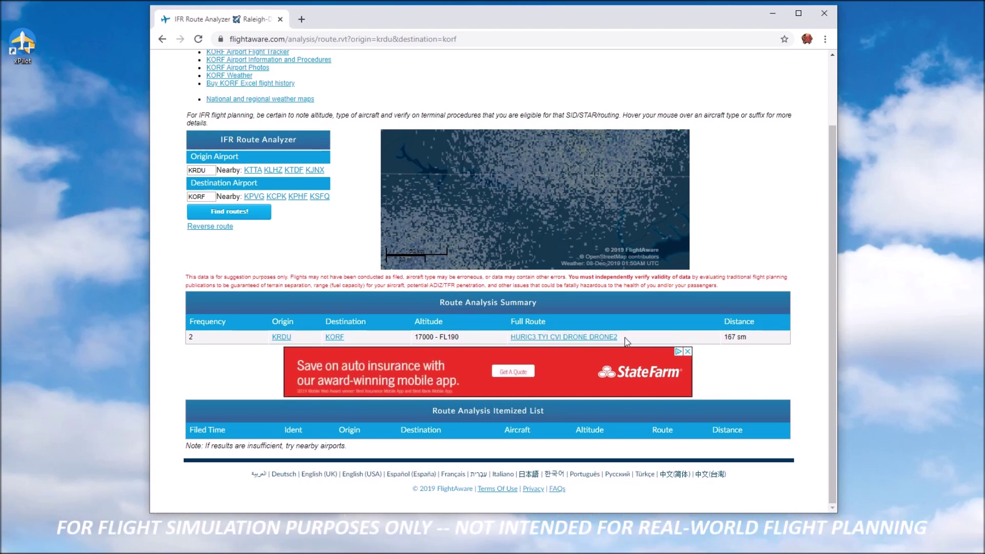
Step: Change the origin airport to kiad and the destination airport to kden, and find the routes between them
scroll(636, 342, up, 2)
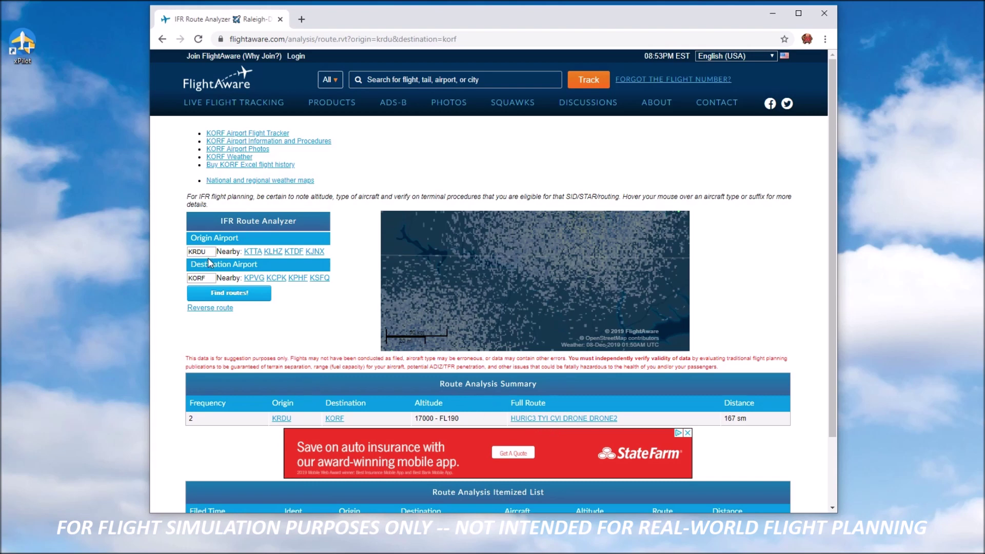
drag(209, 254, 146, 242)
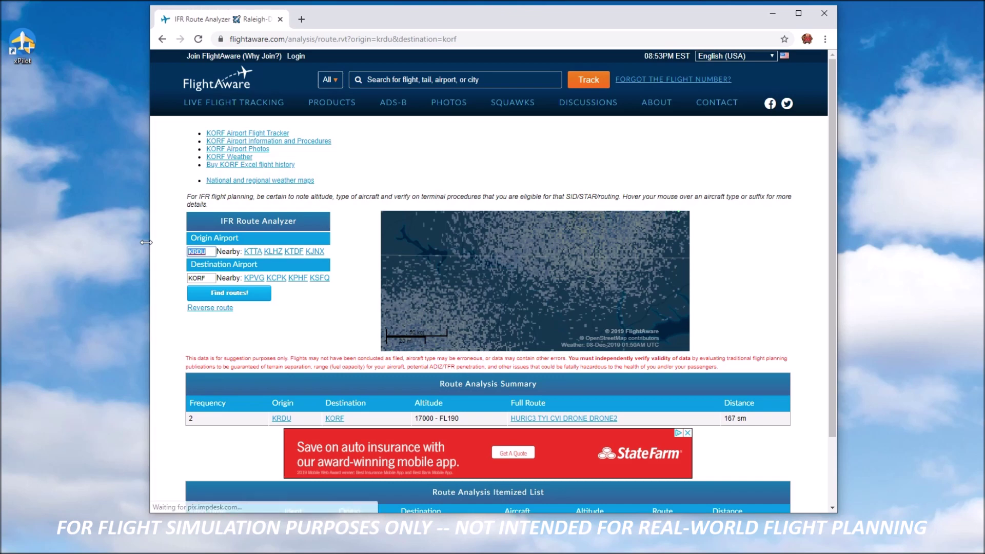
text(kiad)
key(Tab)
key(Tab)
key(Tab)
key(Tab)
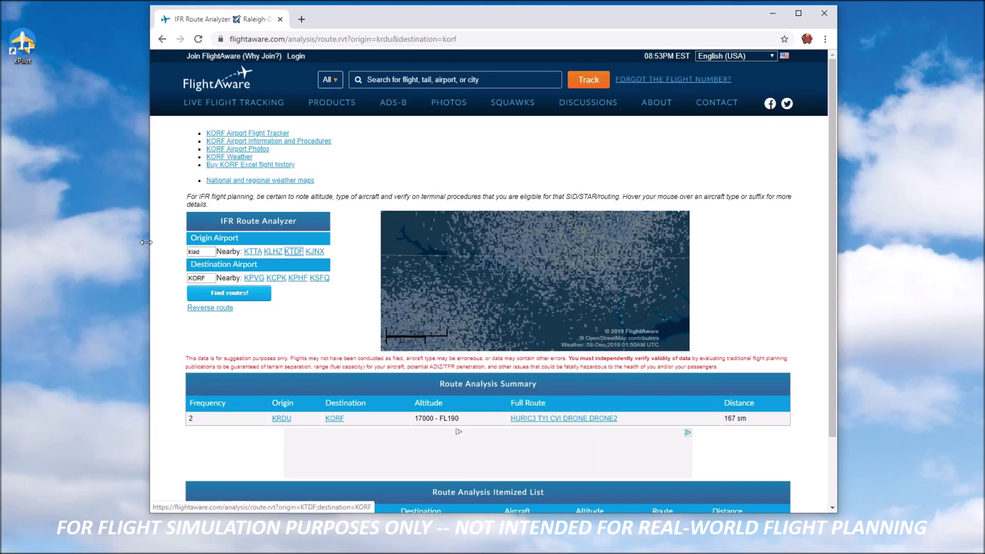
text(kden)
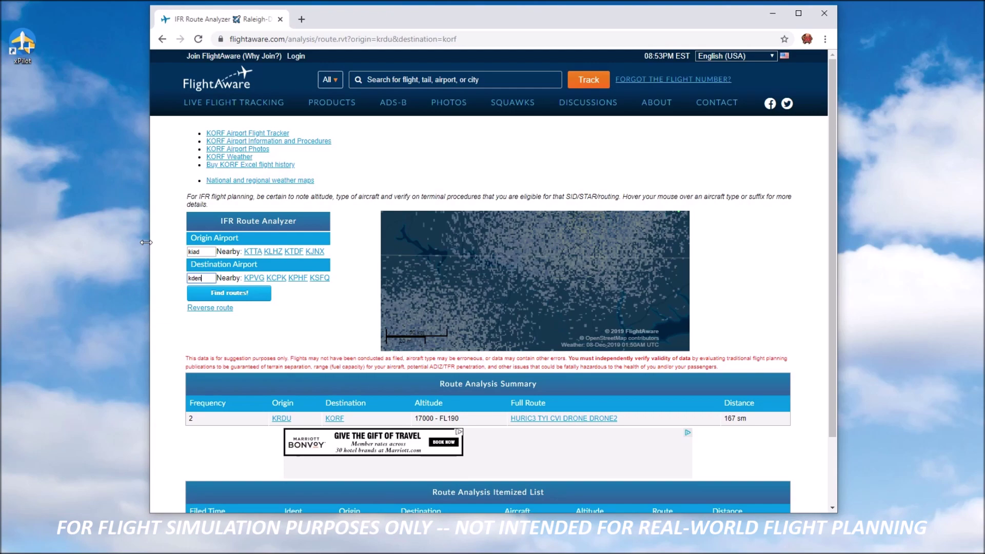
key(Return)
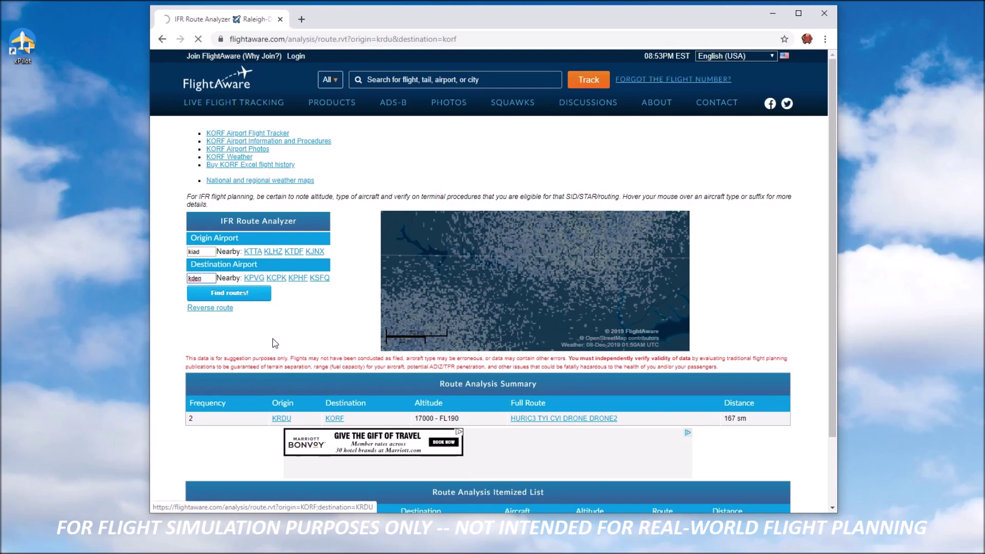
Step: Examine the first entry of the KIAD to KDEN Route Analysis Summary, highlighting its frequency and full route
scroll(253, 277, down, 4)
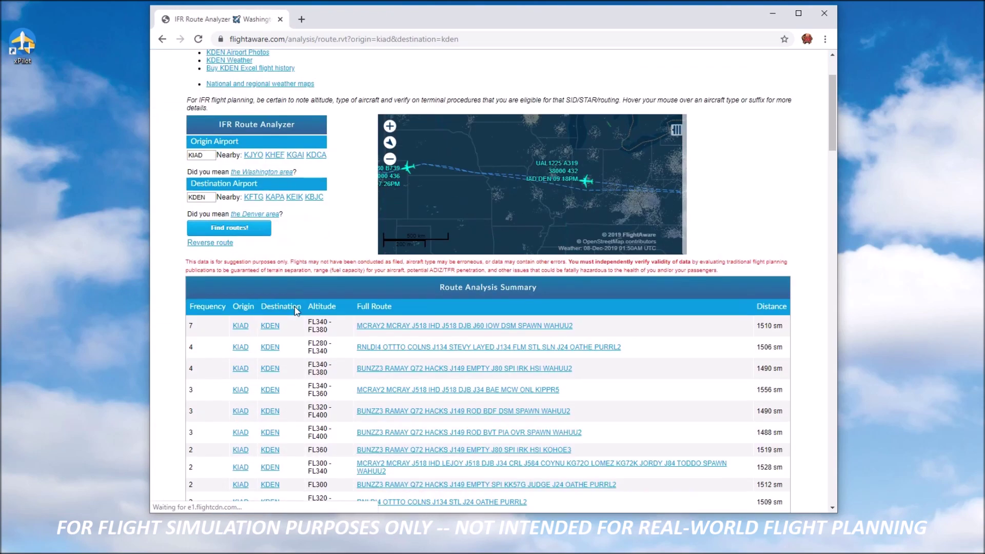
double_click(191, 198)
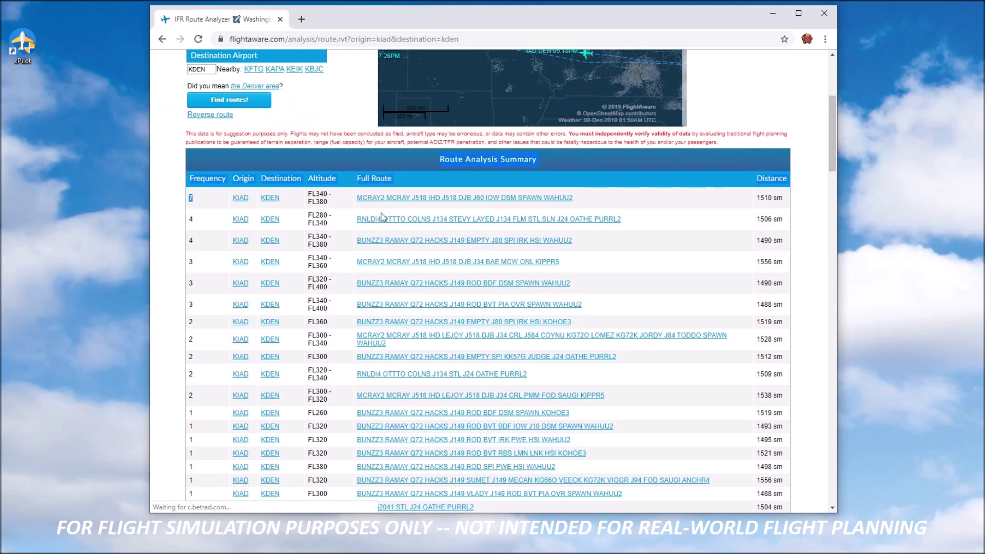
drag(573, 198, 358, 198)
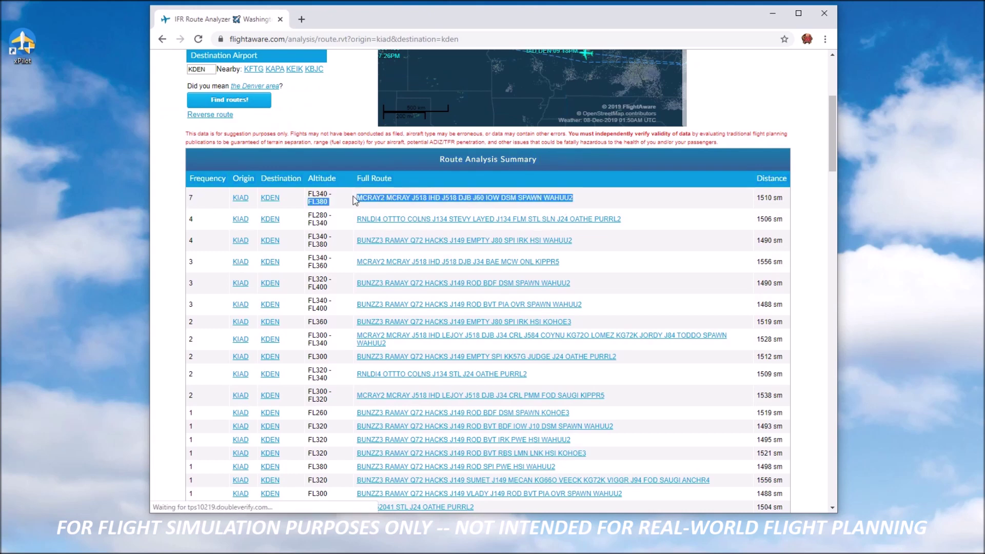
double_click(193, 197)
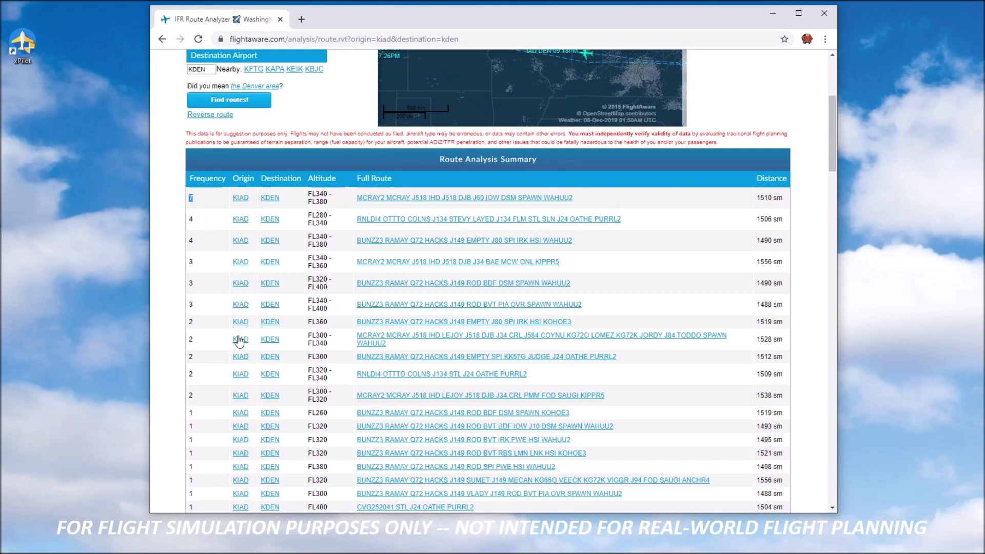
Step: Open the flight details page for UAL980 from the Route Analysis Itemized List
scroll(257, 307, down, 1)
scroll(258, 307, down, 15)
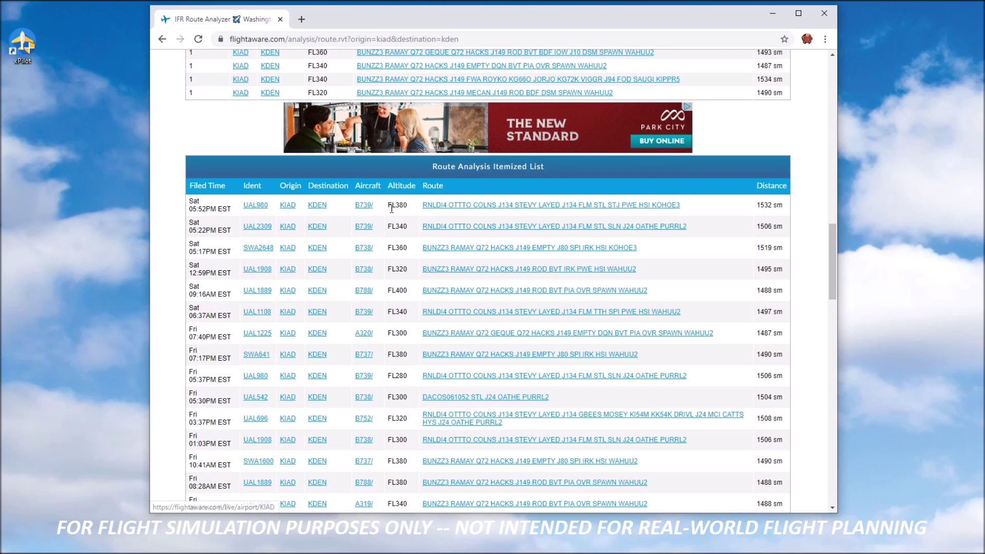
click(255, 206)
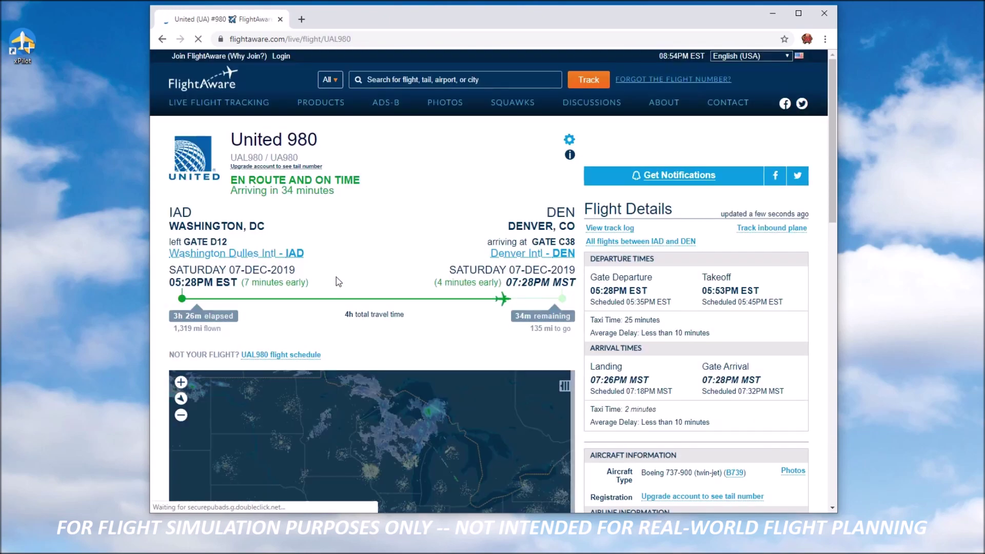
Step: Examine the UAL980 flight details, highlighting the arrival gate at Denver
scroll(336, 280, down, 3)
scroll(336, 280, up, 2)
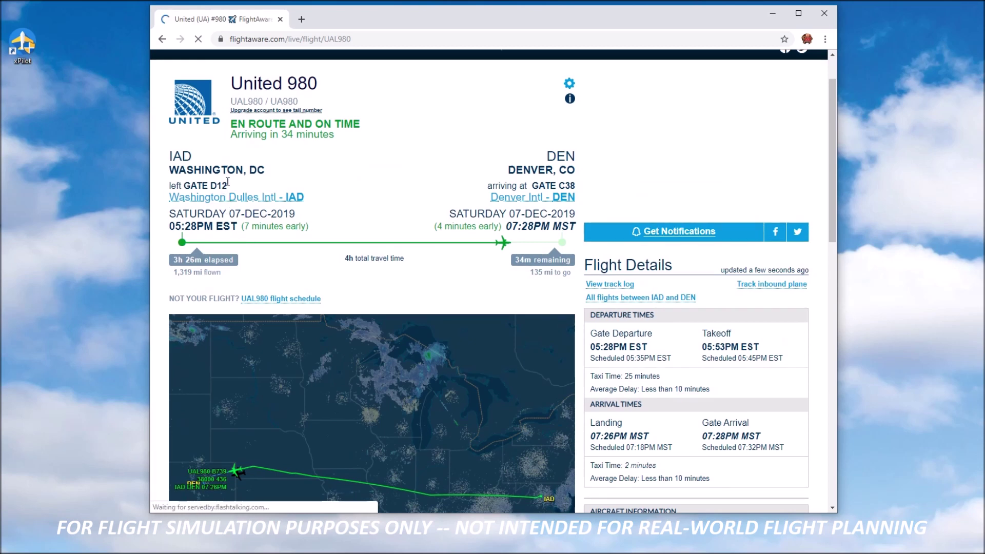
drag(202, 186, 425, 189)
drag(582, 187, 556, 187)
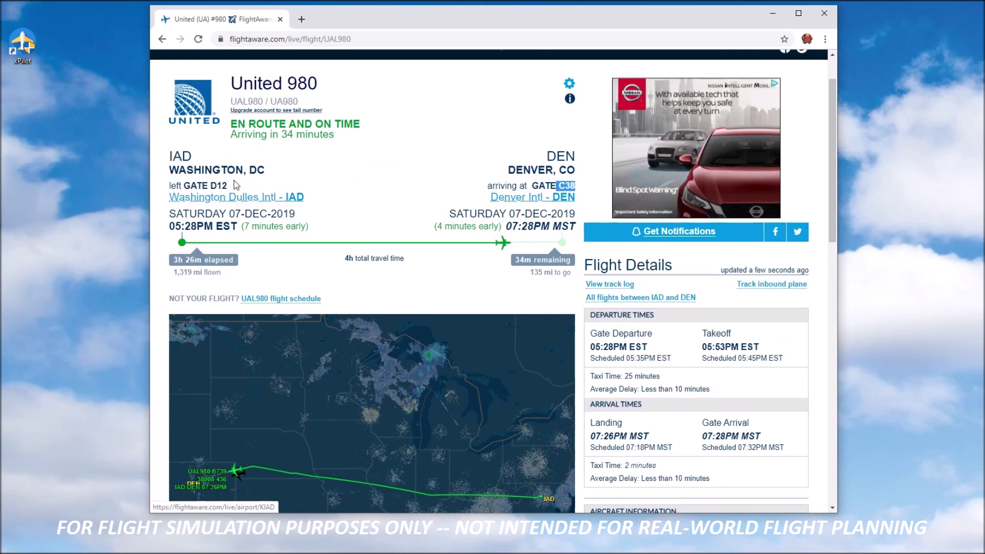
drag(575, 187, 532, 187)
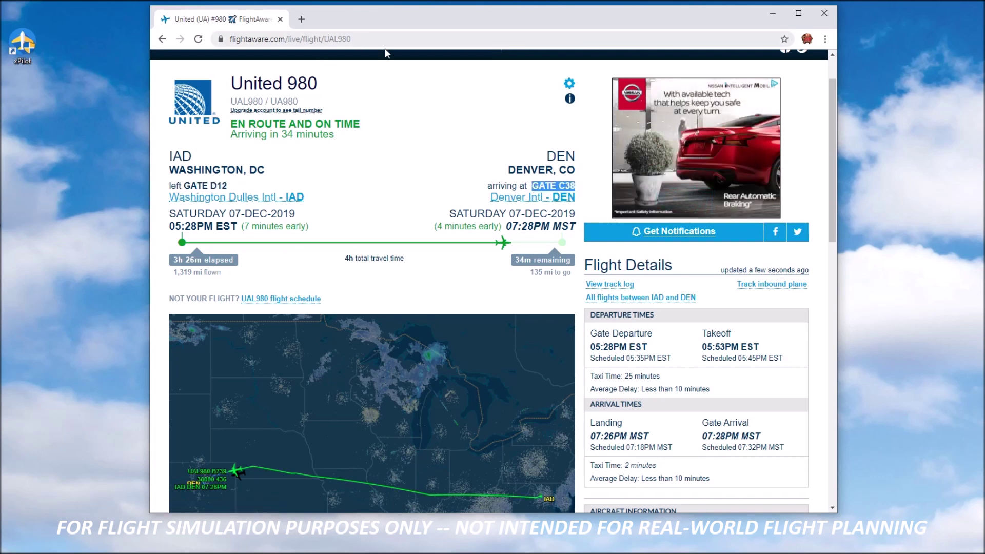
Step: Search the web for simbrief and open the SimBrief.com home page from the results
click(485, 43)
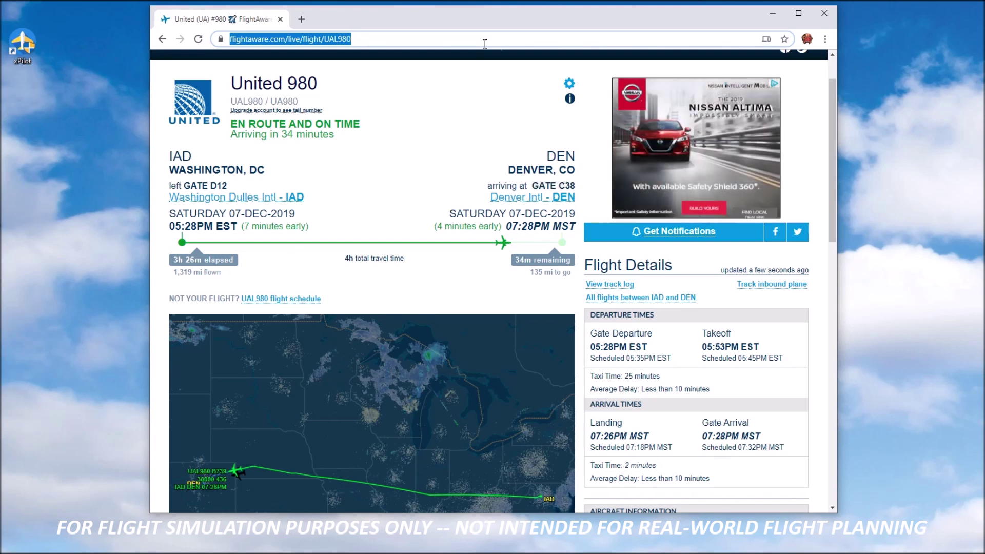
text(simbir)
key(BackSpace)
key(BackSpace)
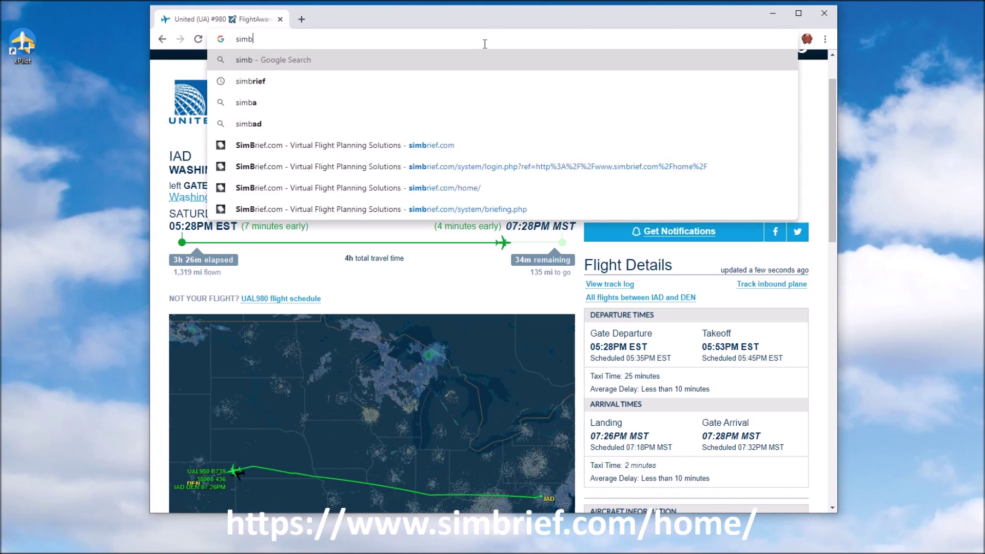
text(ried)
key(BackSpace)
text(f)
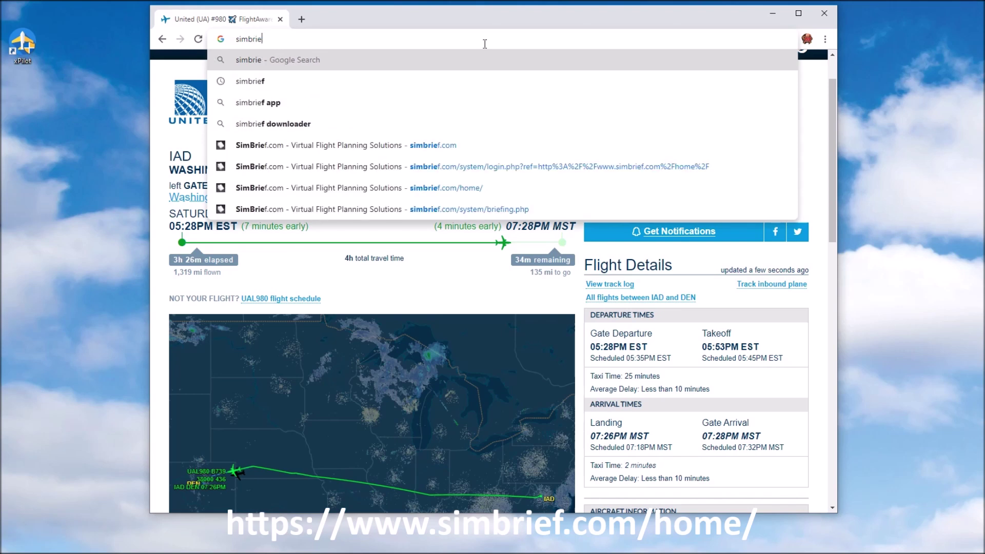
key(Return)
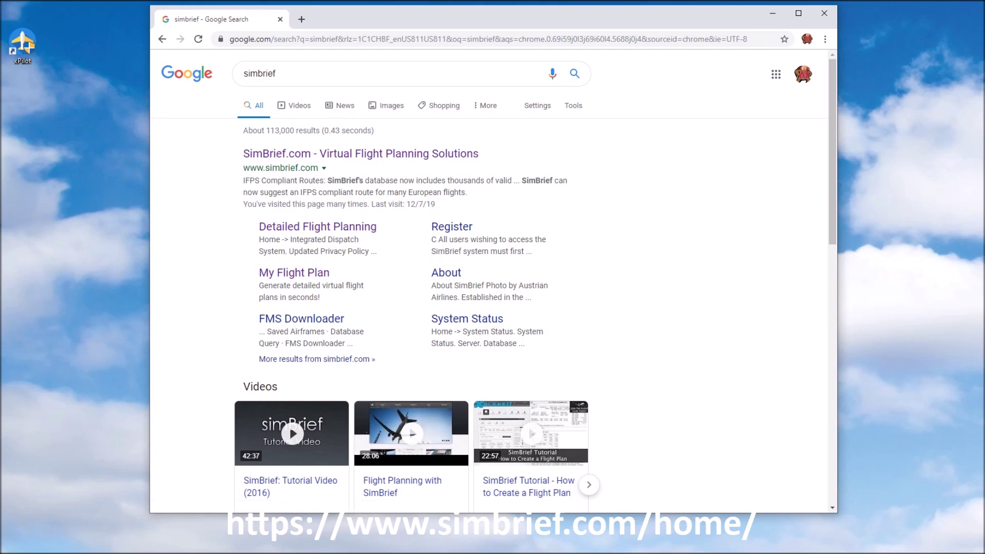
click(392, 153)
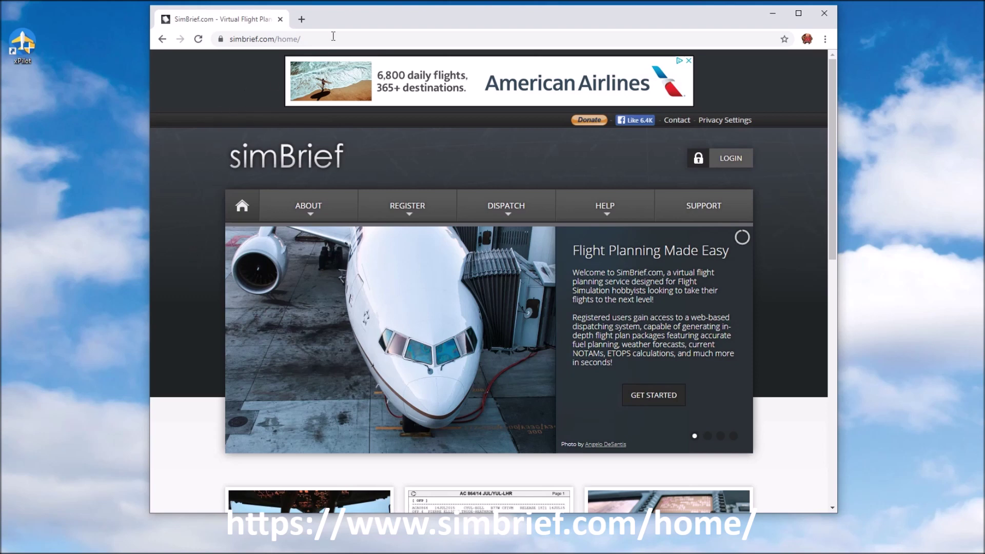
mouse_move(267, 213)
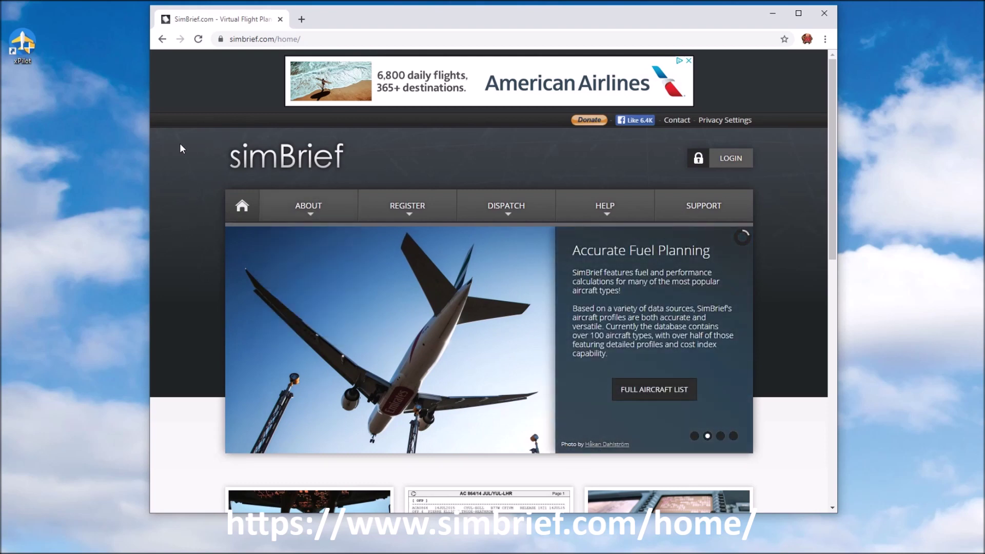
Step: Go to the SkyVector website at skyvector.com
click(320, 39)
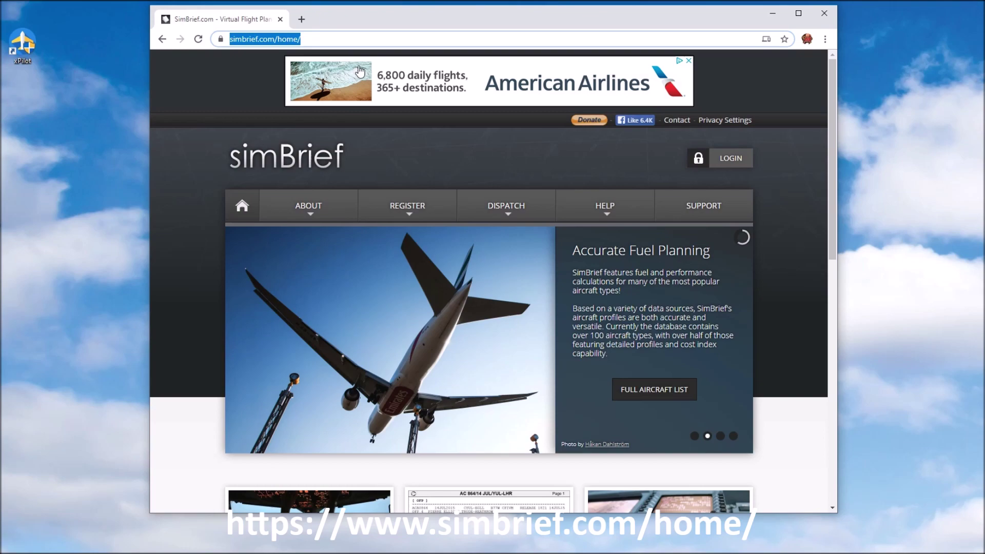
text(skyv)
key(Return)
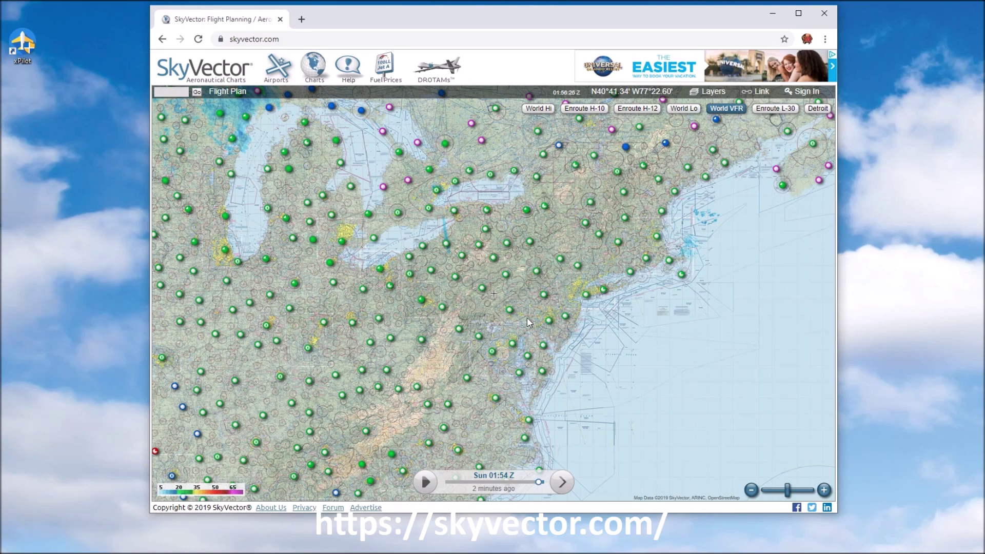
Step: Display the World Lo chart, switch to World Hi, and examine the high-altitude airways across the central United States
click(685, 110)
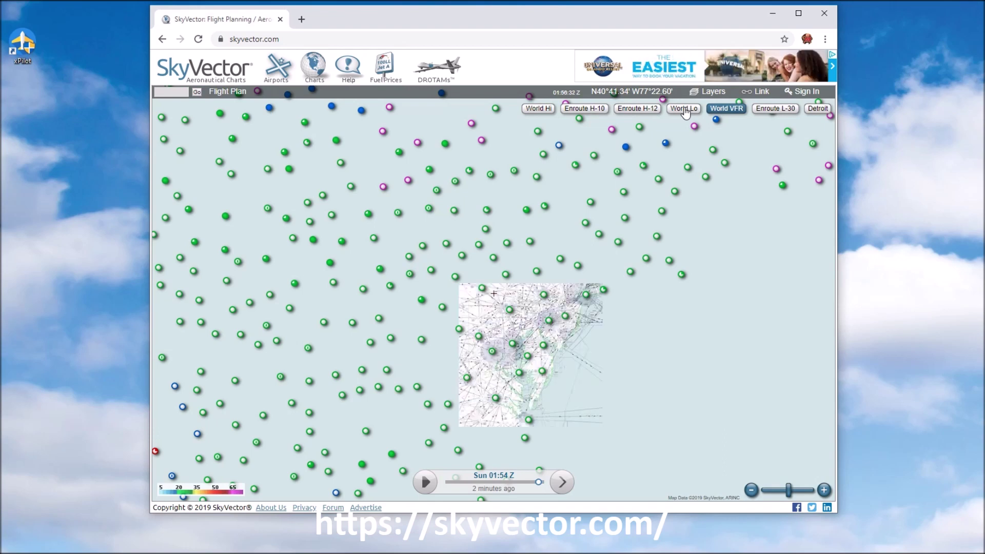
click(544, 113)
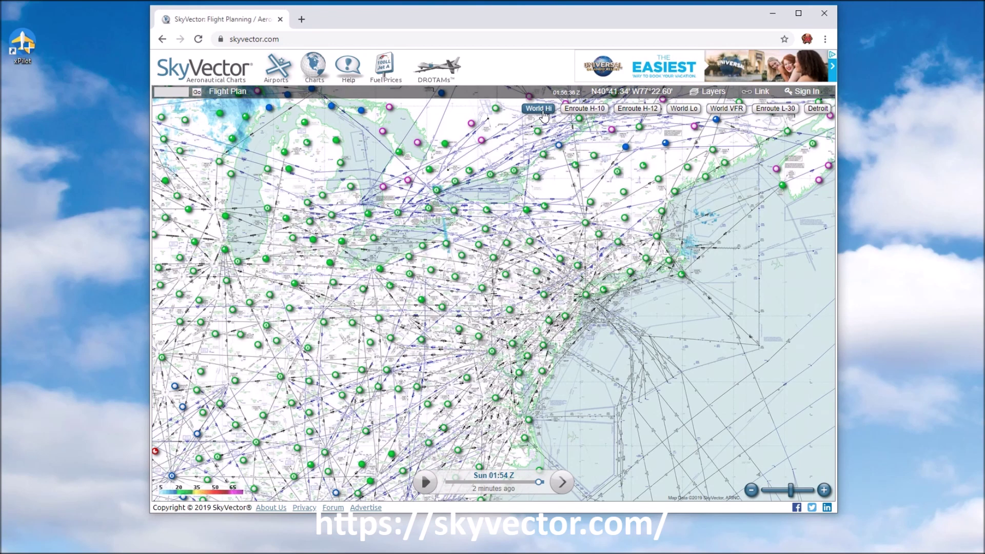
click(389, 355)
right_click(477, 356)
click(593, 352)
scroll(593, 353, down, 1)
right_click(580, 359)
click(491, 322)
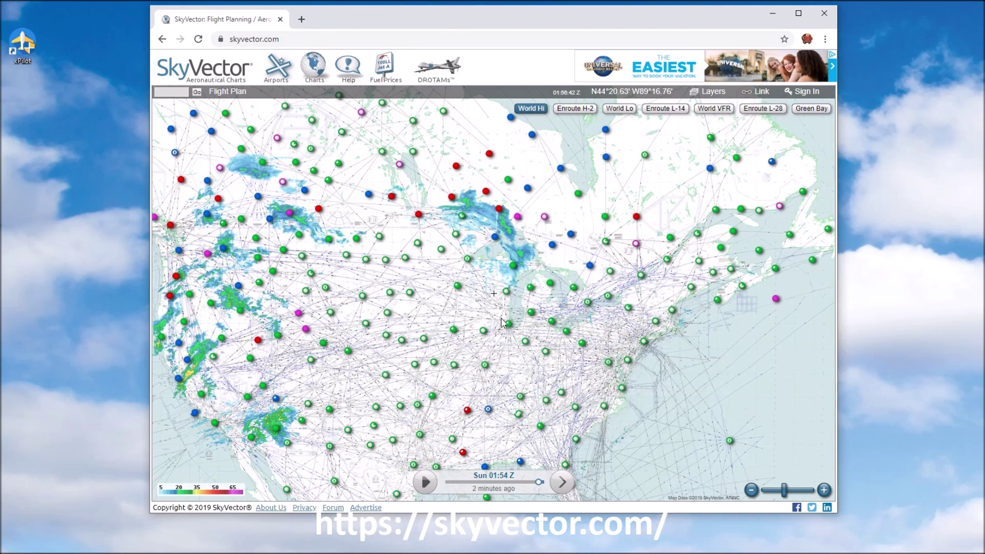
scroll(491, 322, up, 5)
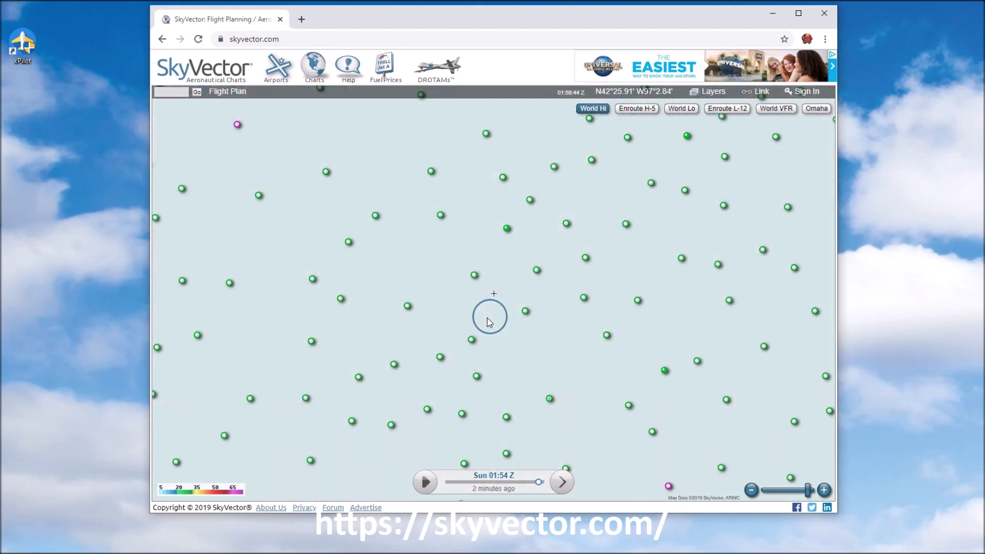
scroll(556, 337, down, 2)
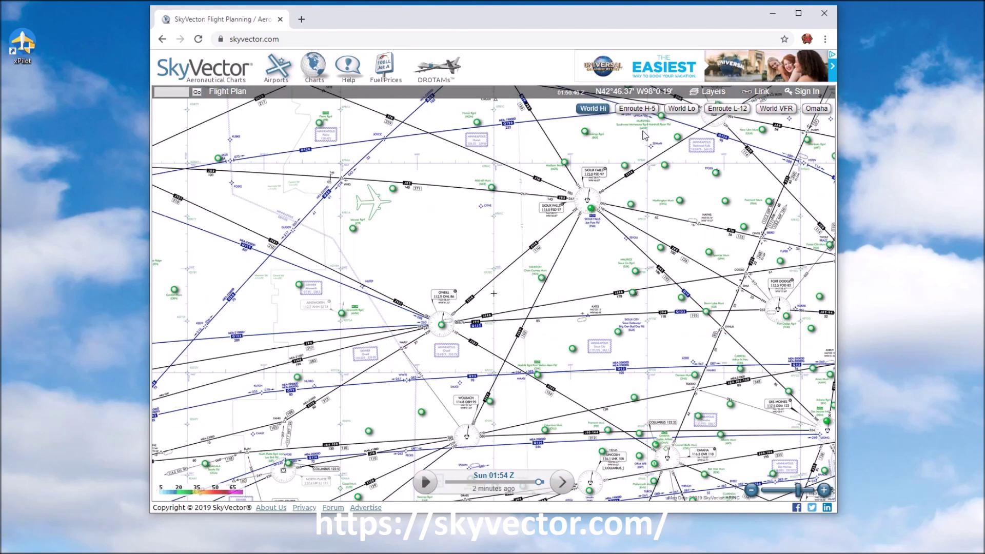
Step: Display the Enroute H-5 chart, look over its western edge, and return to the World Hi chart
click(637, 108)
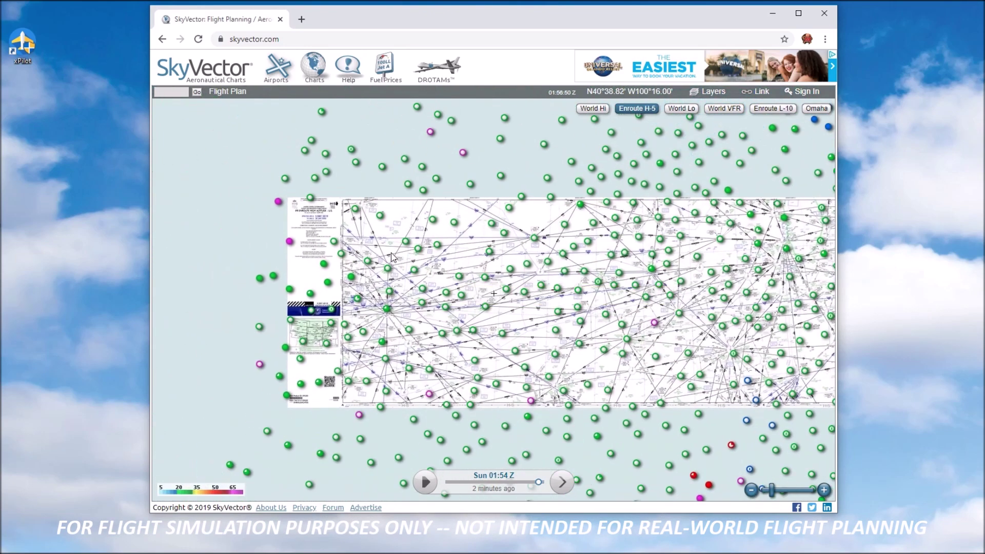
scroll(393, 255, up, 1)
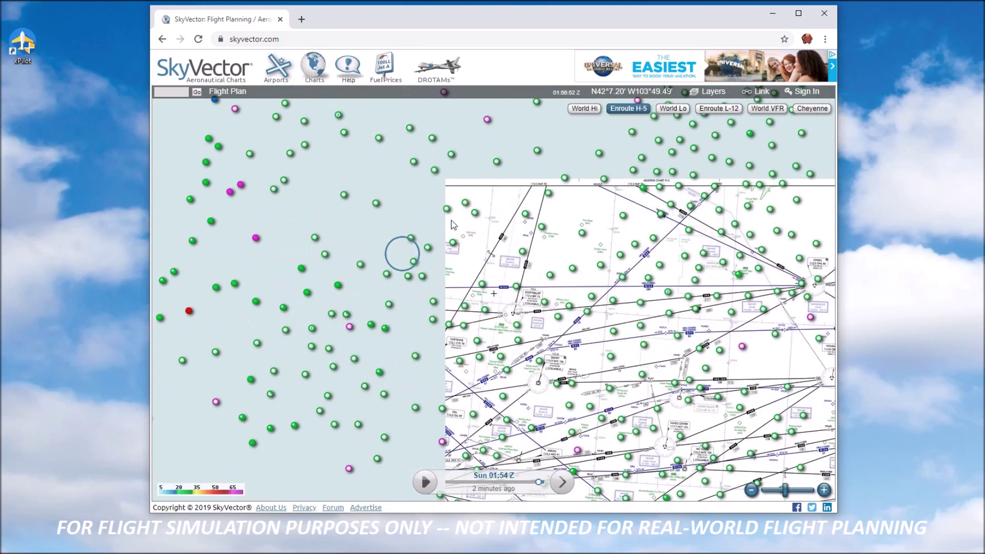
click(585, 109)
Step: Examine the World Hi chart from the western United States across to the East Coast
scroll(582, 270, down, 2)
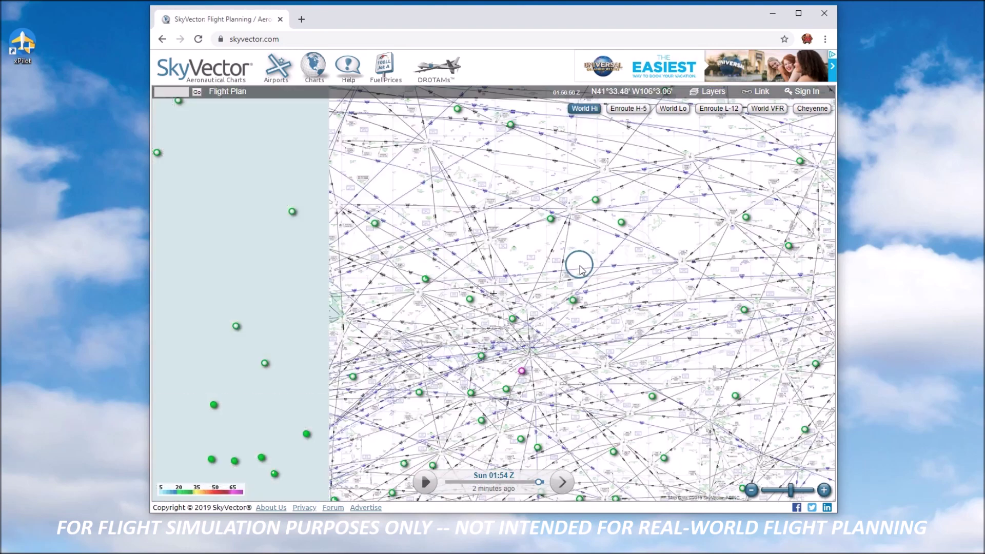
drag(652, 269, 431, 275)
drag(595, 269, 469, 267)
drag(584, 290, 508, 276)
drag(645, 344, 461, 326)
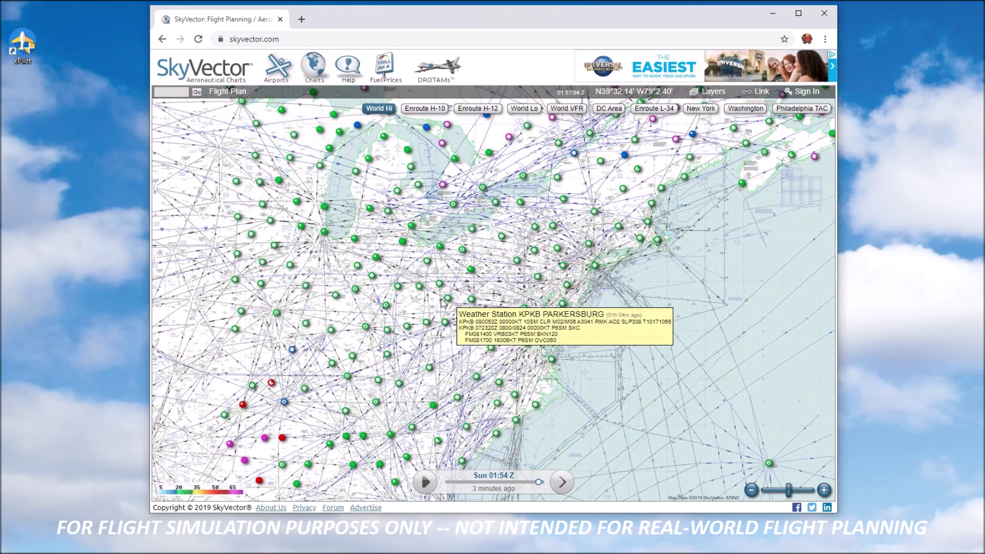
drag(441, 303, 584, 312)
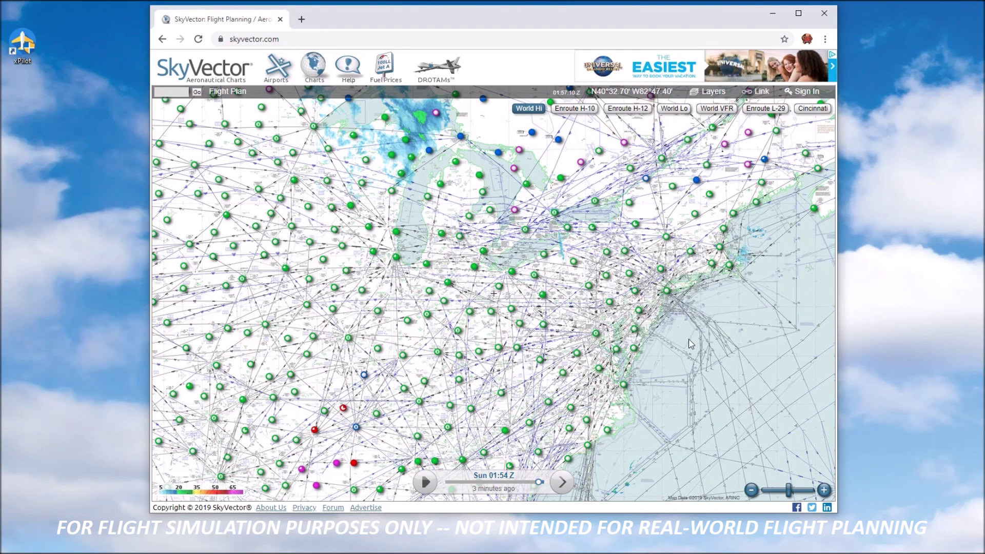
drag(726, 357, 643, 340)
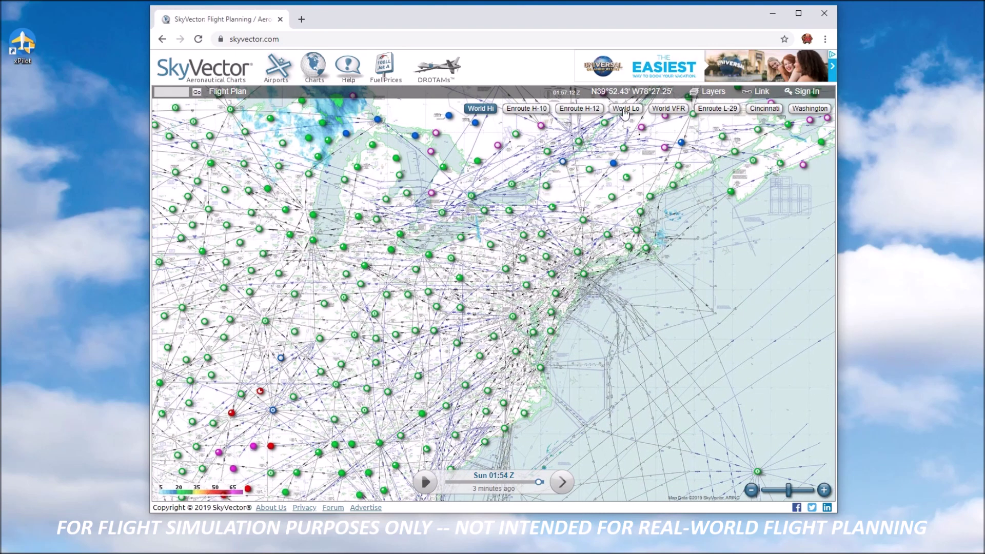
Step: Display the World Lo chart and create a flight plan with departure KRDU and destination KORF
click(625, 108)
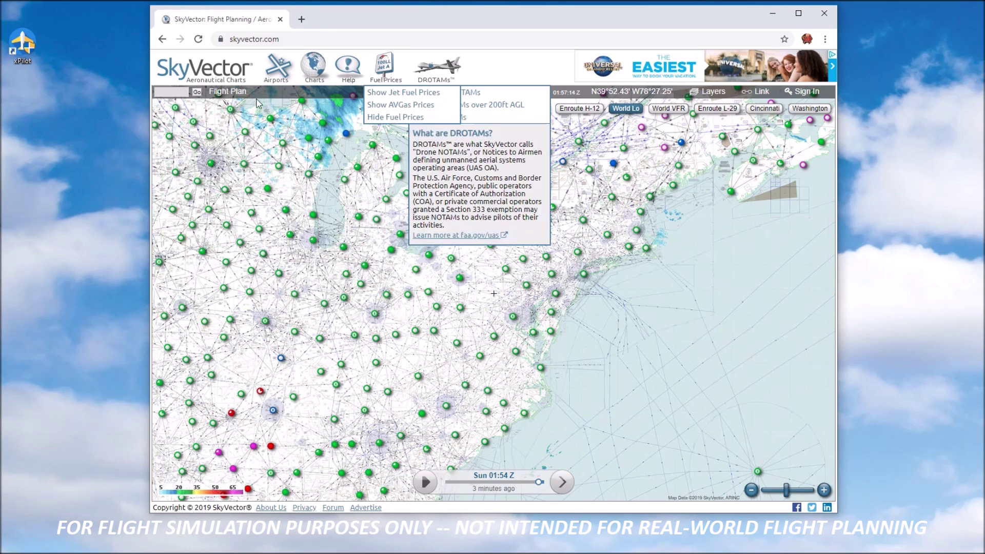
click(227, 91)
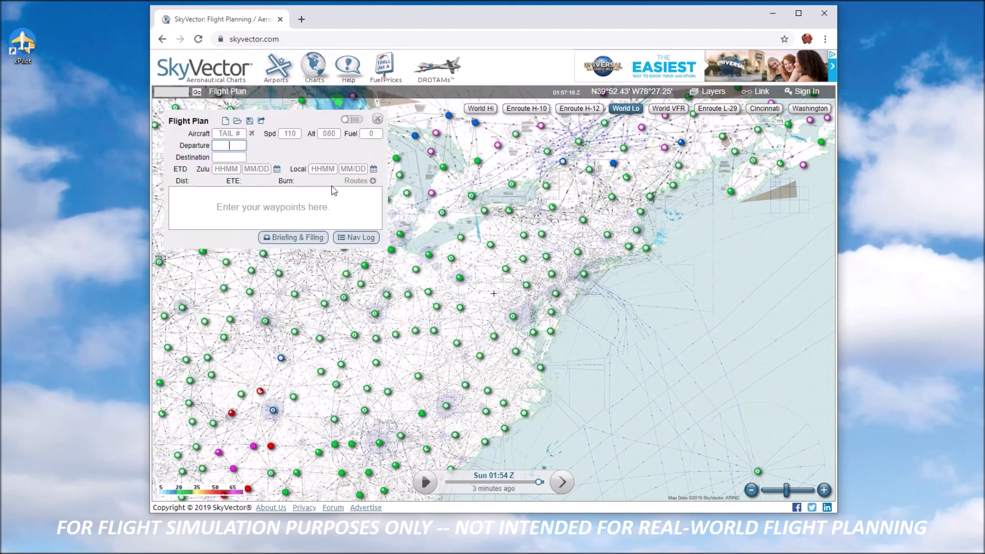
text(KRDU)
key(Tab)
text(KORF)
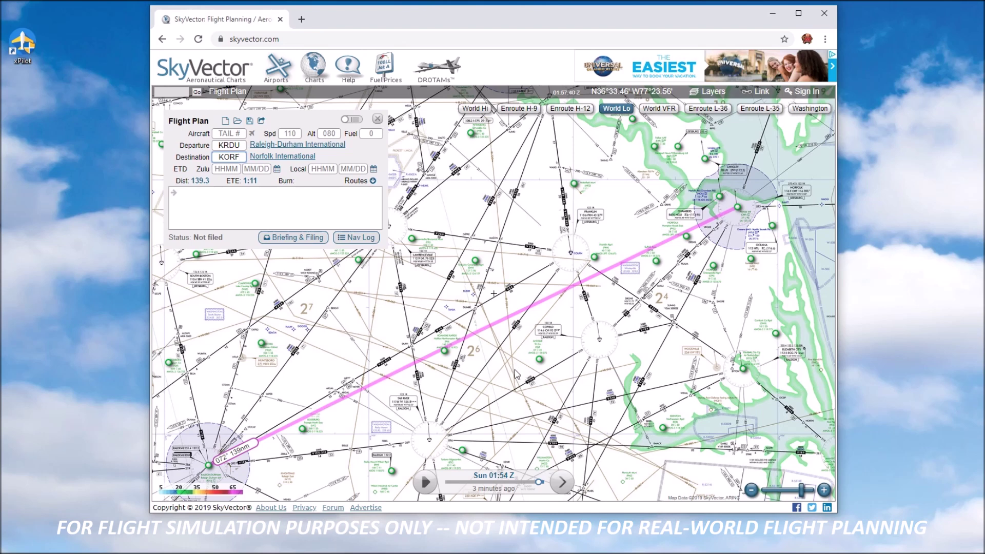
Step: Examine the low-altitude airways and fixes along the direct line between KRDU and KORF
drag(495, 362, 545, 378)
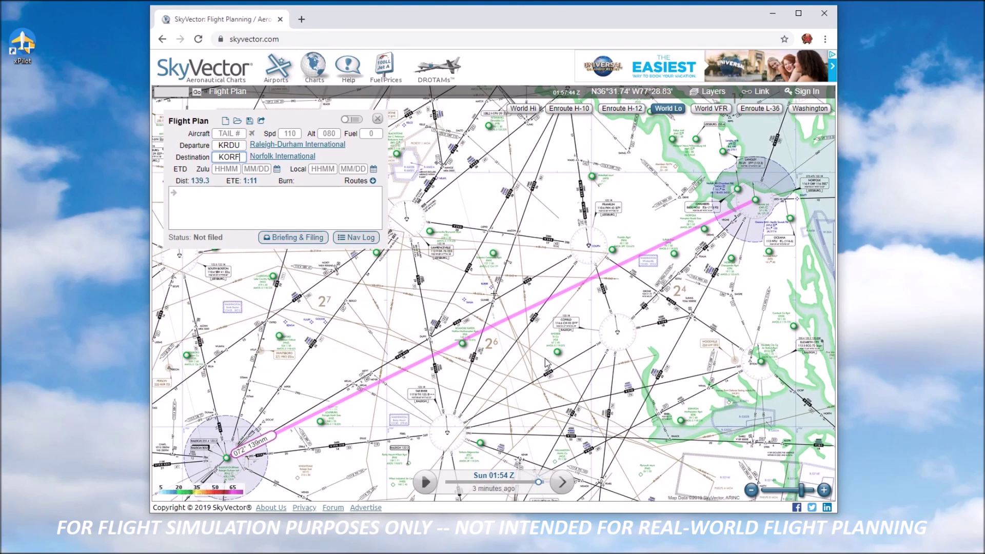
double_click(539, 331)
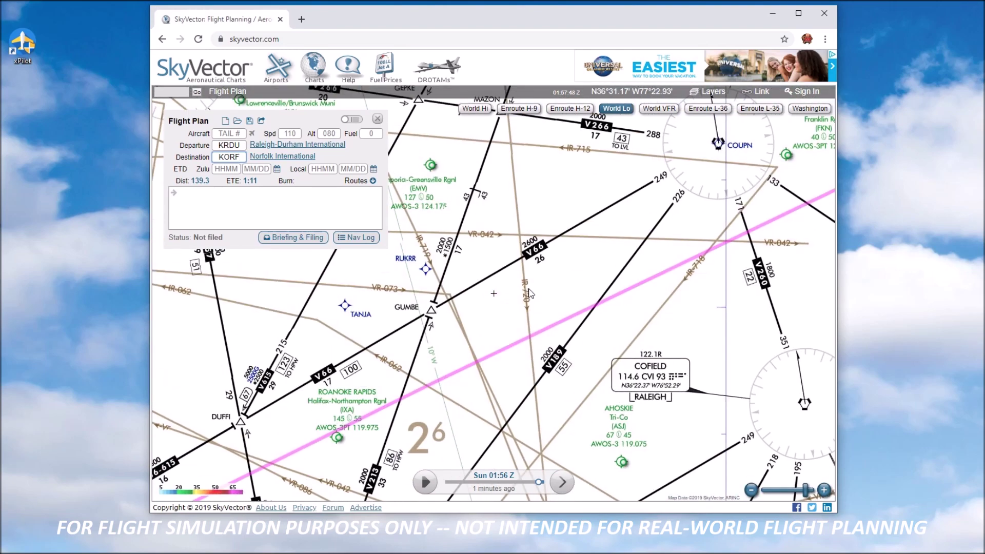
scroll(529, 292, down, 1)
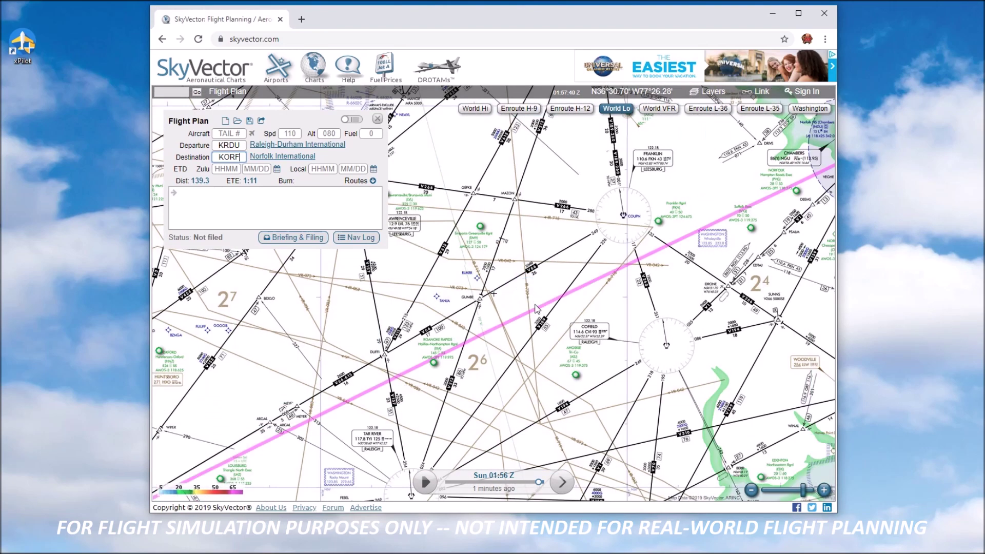
mouse_move(563, 346)
drag(563, 346, 490, 383)
drag(567, 315, 542, 337)
drag(434, 412, 537, 324)
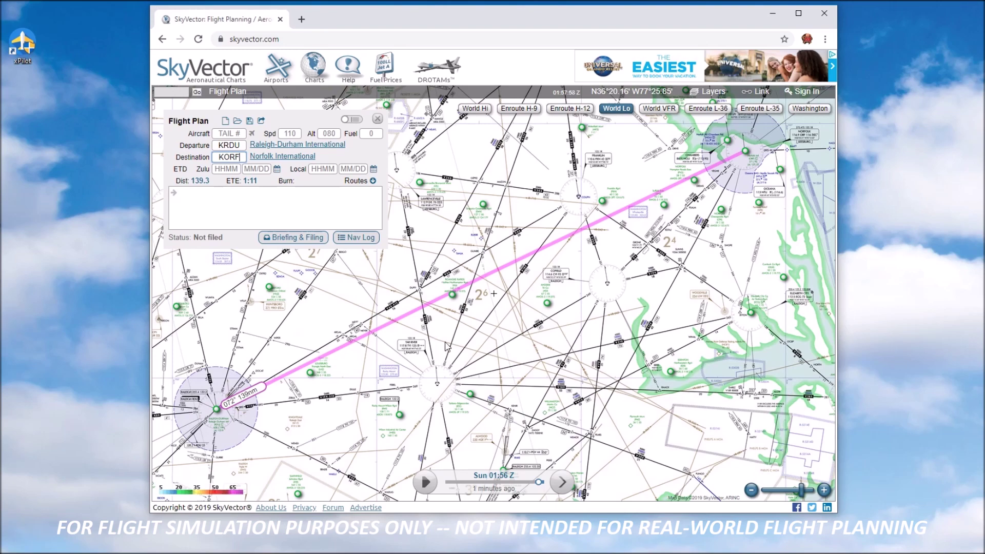
Step: Examine the airways leading out of Raleigh-Durham and around the Tar River VOR up close
scroll(395, 383, up, 2)
drag(466, 304, 579, 285)
drag(473, 461, 473, 341)
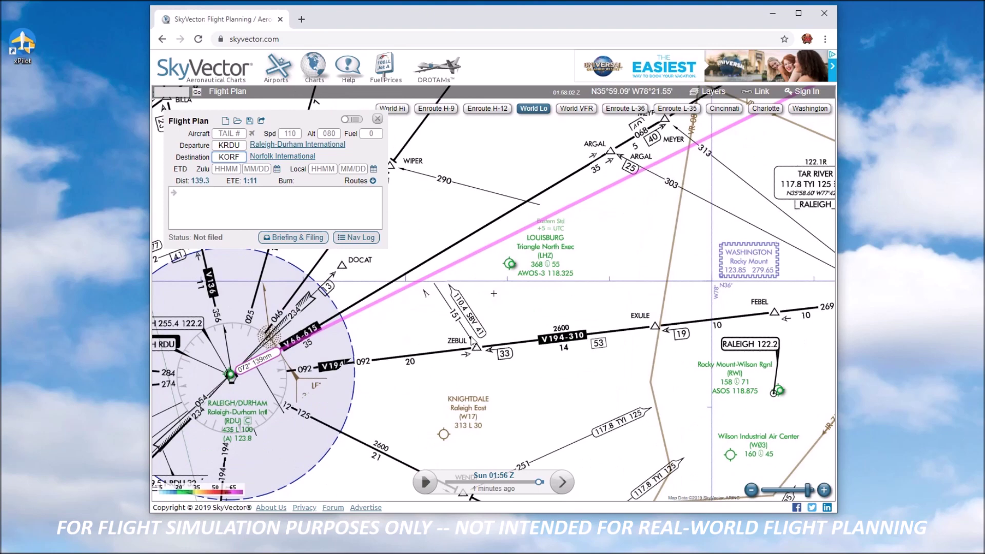
drag(538, 281, 447, 334)
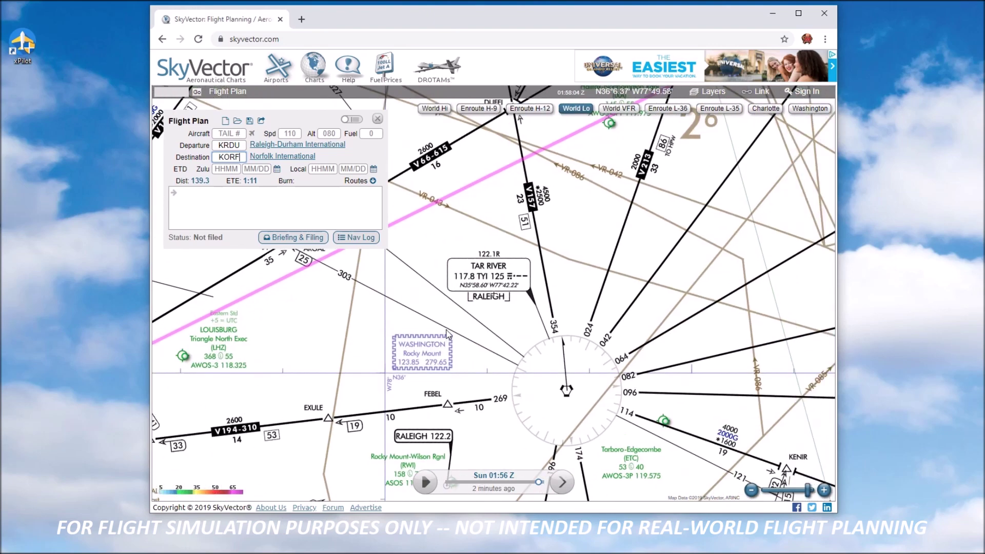
scroll(446, 333, down, 2)
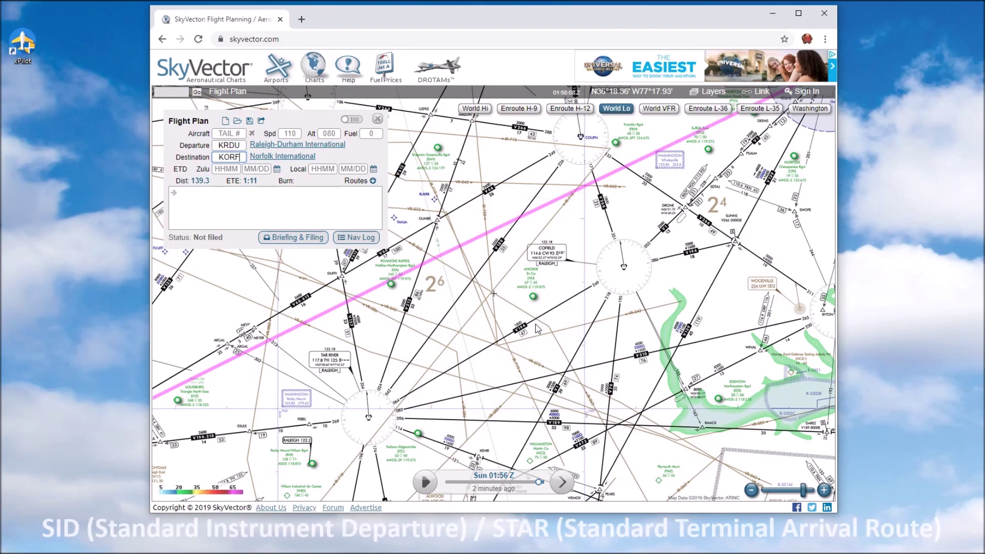
Step: Examine the airways and fixes near Norfolk, then bring the whole KRDU to KORF route back into view
drag(608, 300, 489, 367)
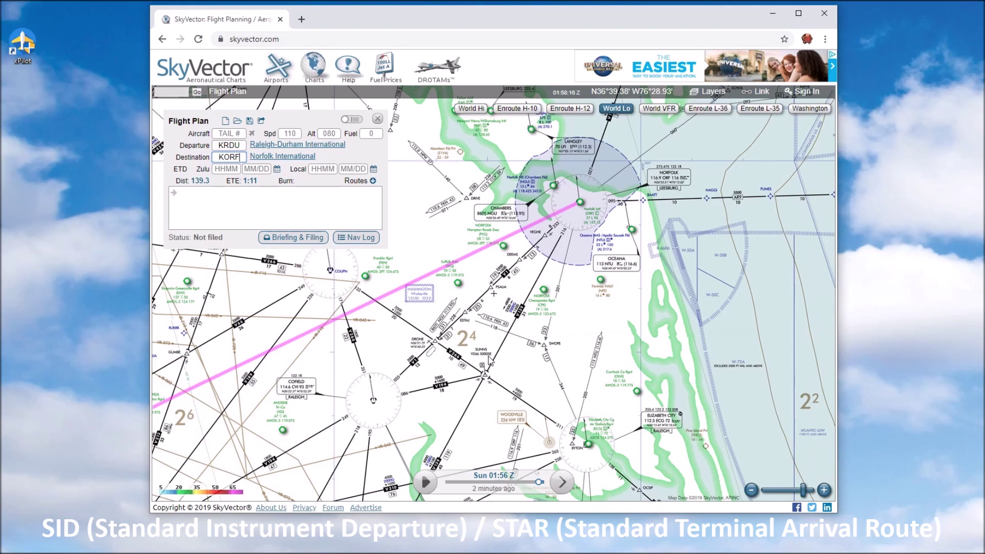
scroll(532, 337, down, 1)
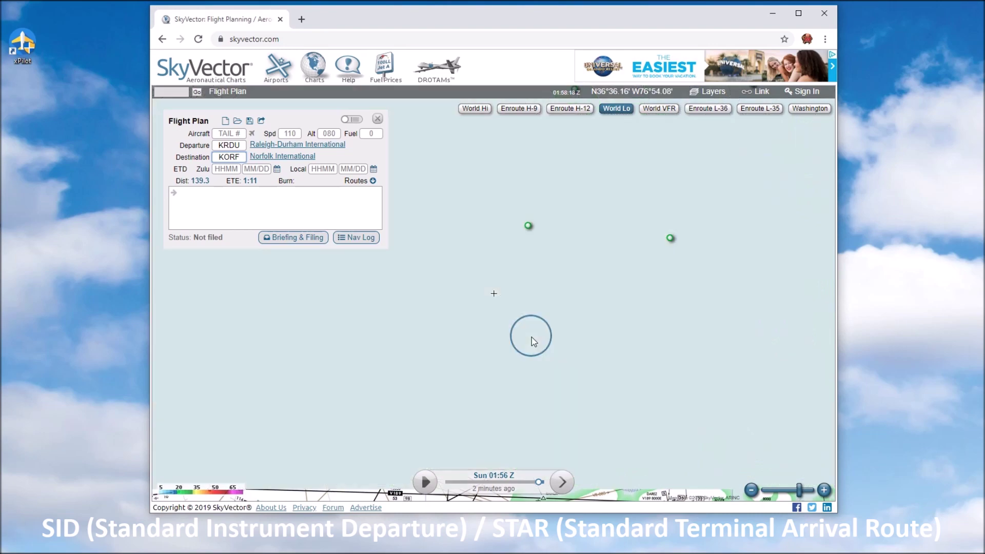
drag(473, 358, 548, 328)
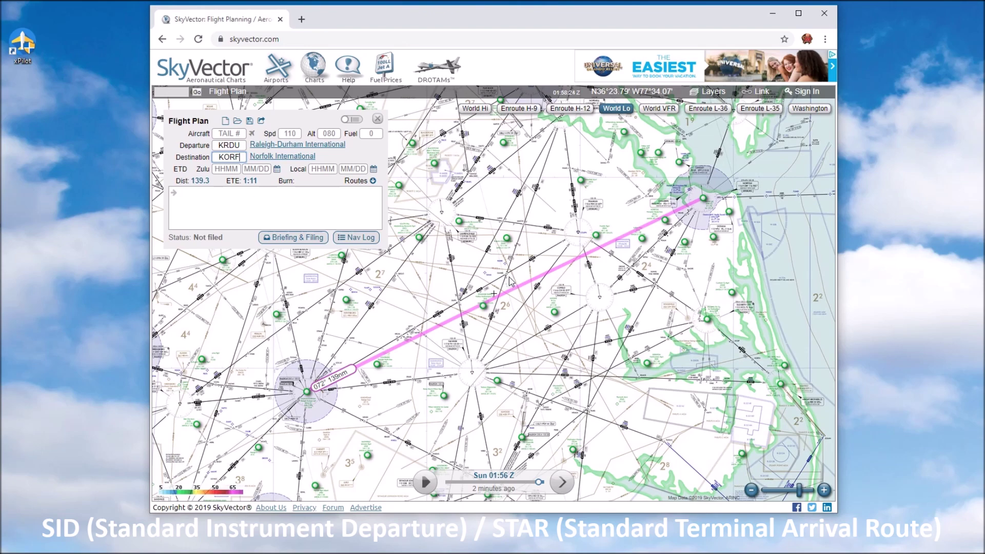
Step: Examine the airways and fixes leading from Raleigh-Durham northeast toward the Tar River VOR and Roanoke Rapids
mouse_move(553, 317)
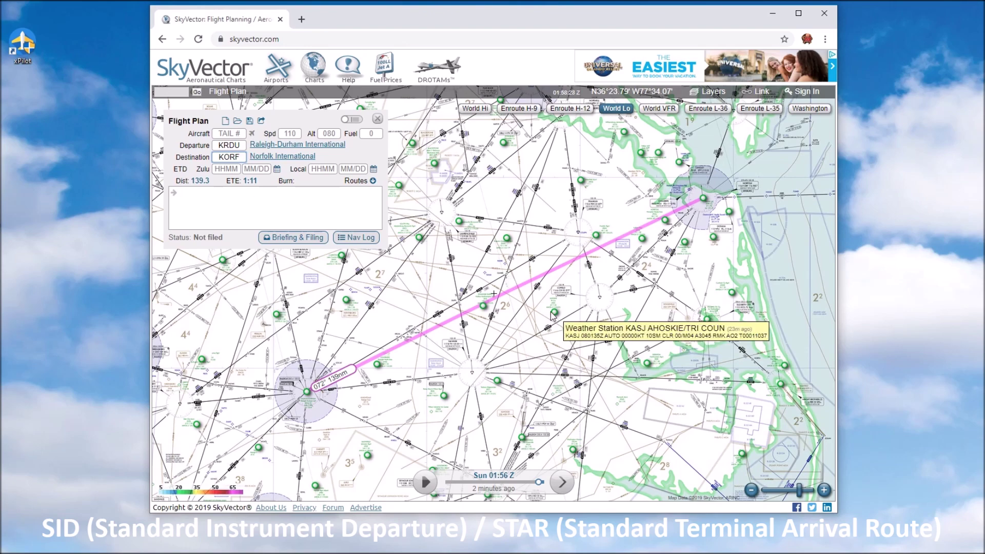
drag(523, 333, 595, 331)
scroll(595, 330, up, 2)
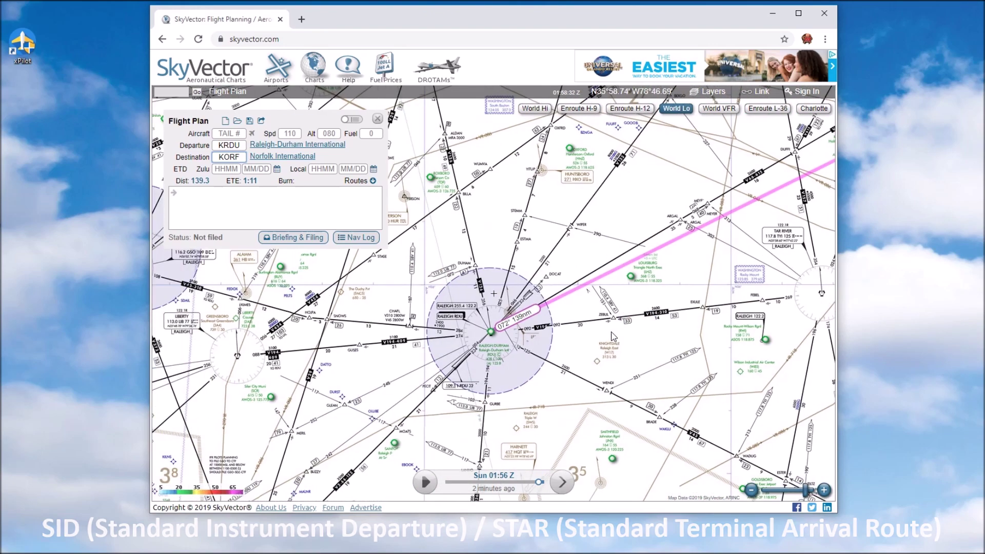
scroll(579, 328, up, 2)
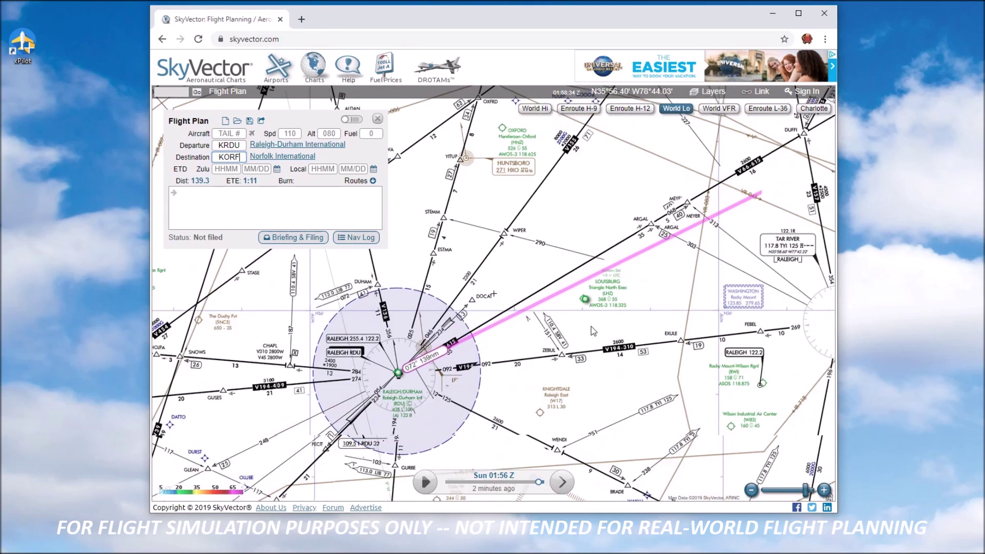
drag(591, 326, 543, 349)
drag(615, 318, 558, 347)
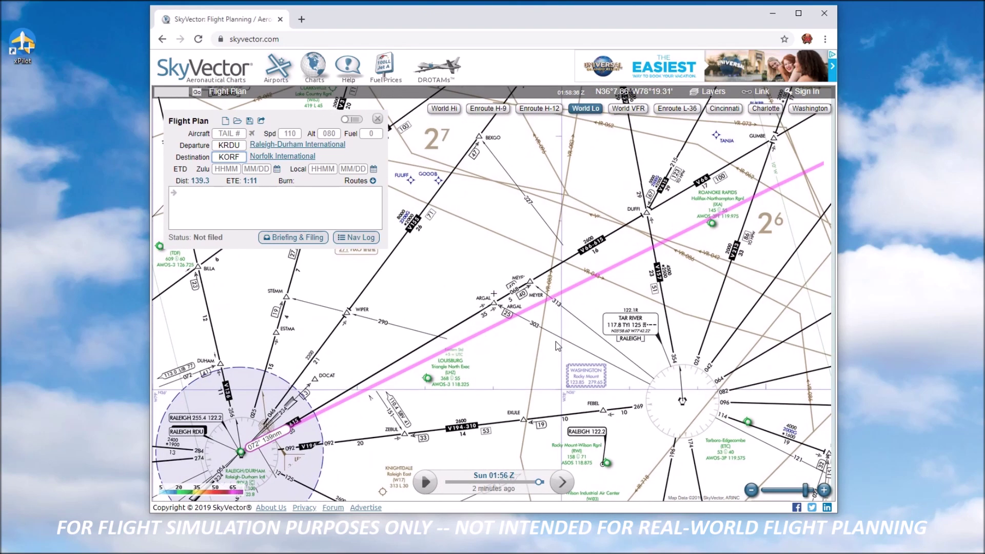
Step: Look through the published procedure lists for KRDU and KORF, view the KORF KISRR THREE departure chart and close it
click(302, 20)
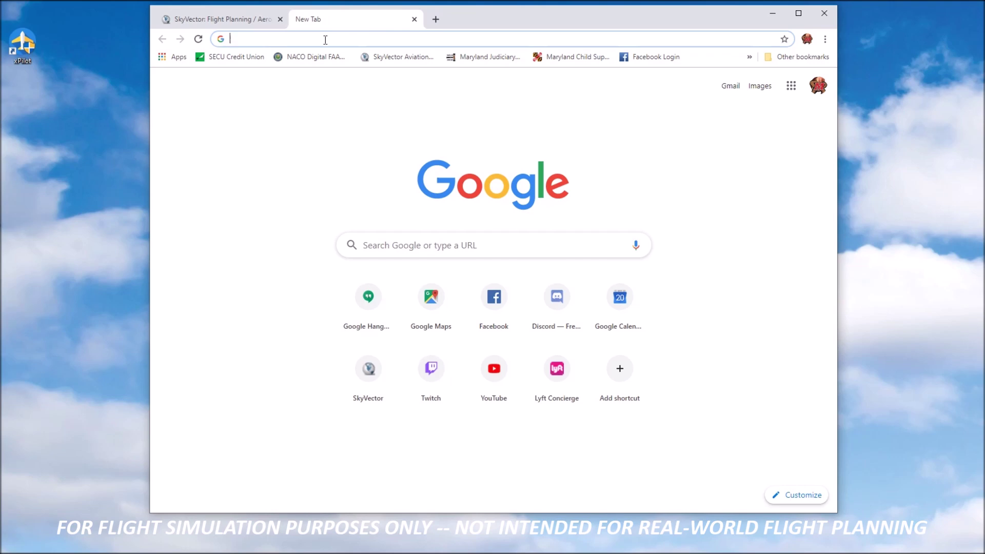
click(414, 19)
mouse_move(291, 146)
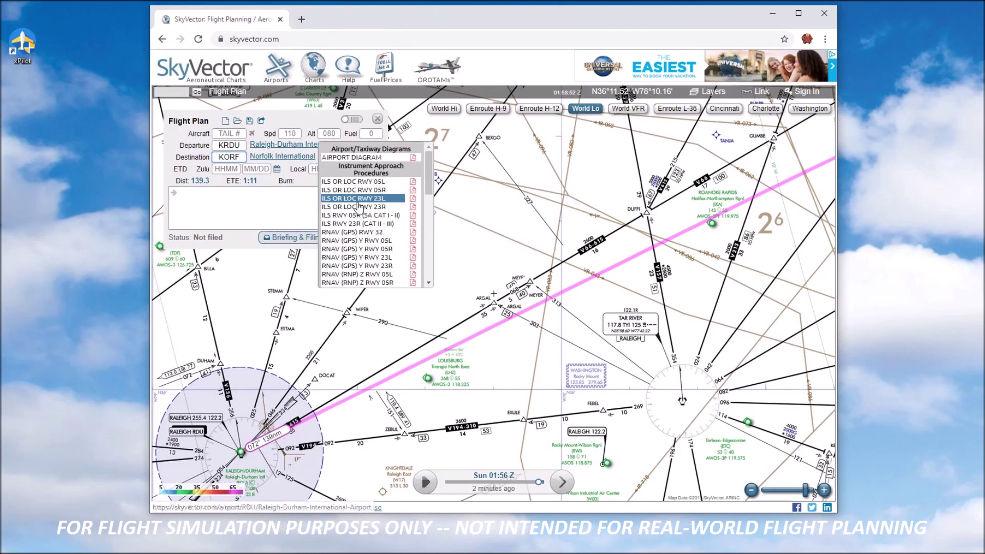
scroll(358, 205, down, 5)
scroll(358, 205, down, 2)
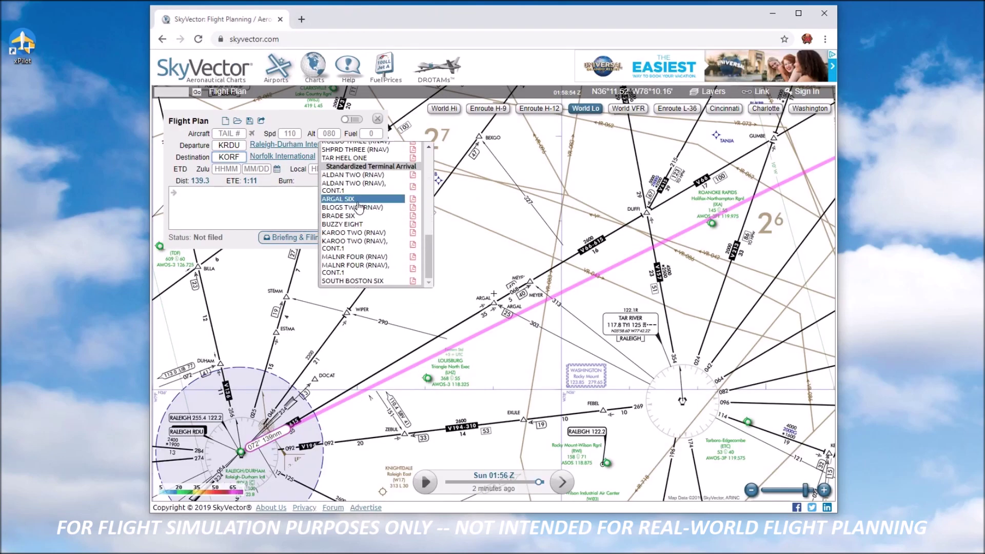
scroll(344, 188, up, 10)
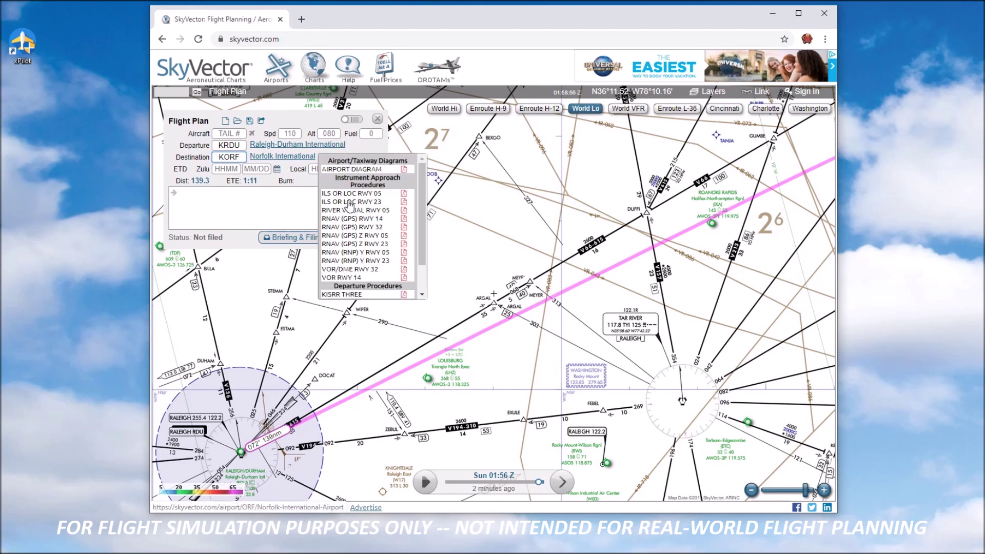
scroll(363, 216, down, 2)
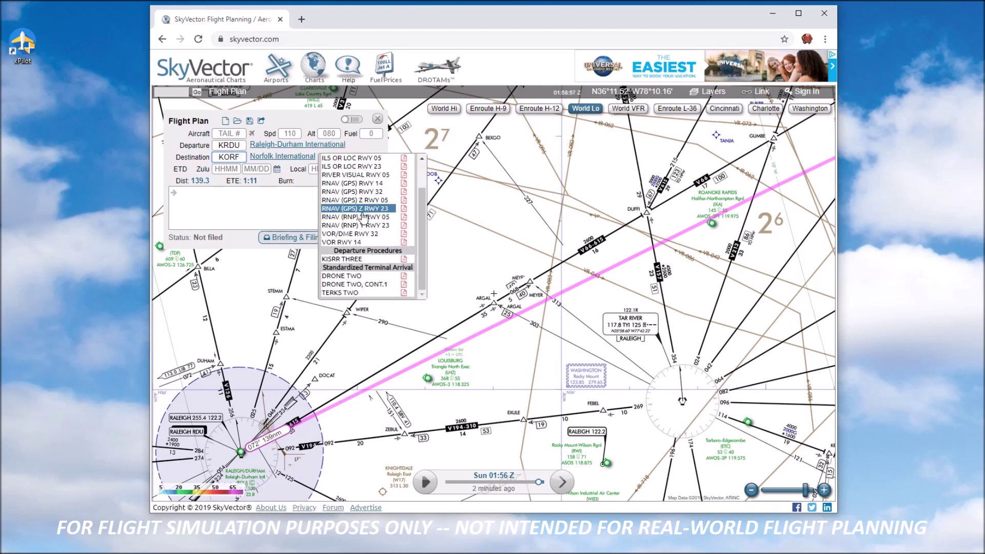
click(349, 259)
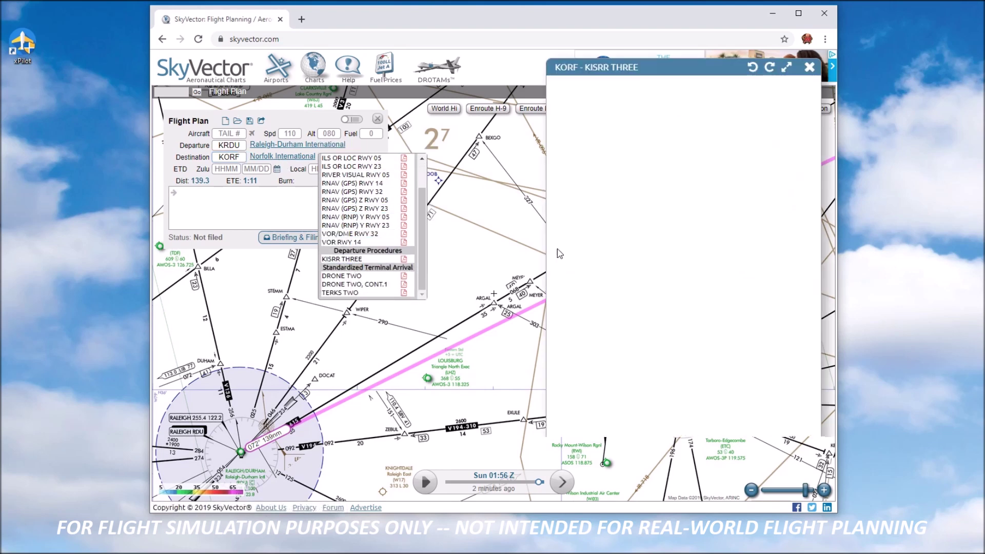
click(809, 67)
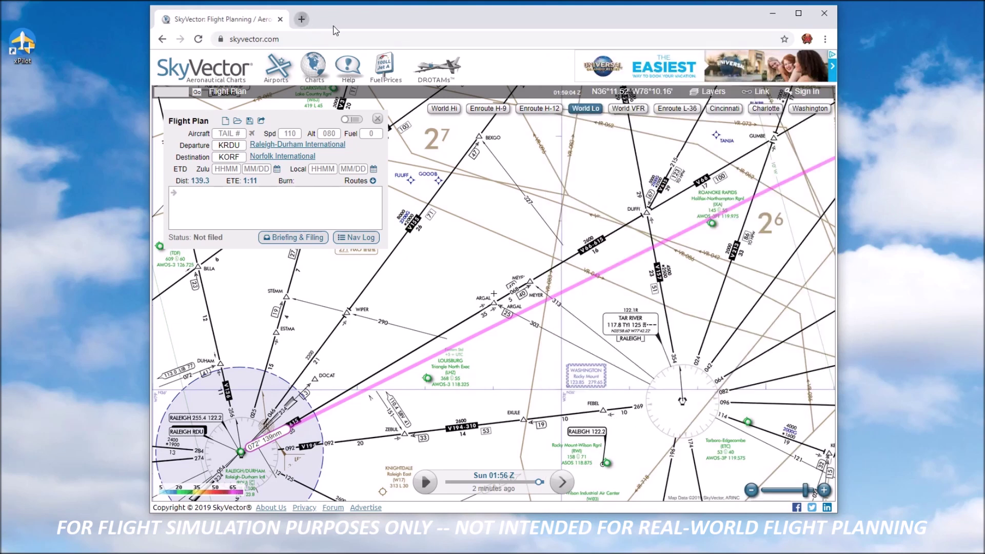
Step: Open the FAA d-TPP Terminal Procedures Search in a new browser tab and search for airport identifier KRDU
click(302, 20)
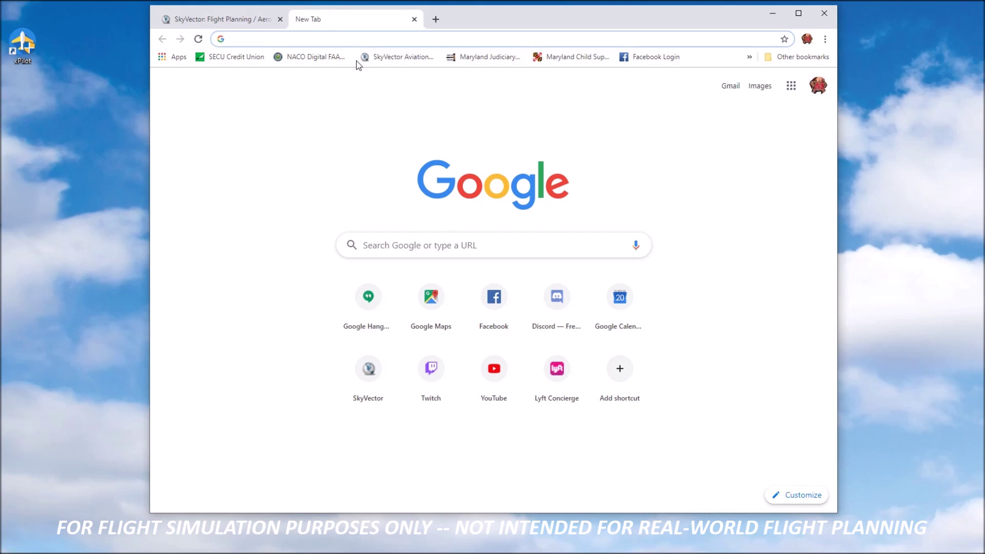
text(faa)
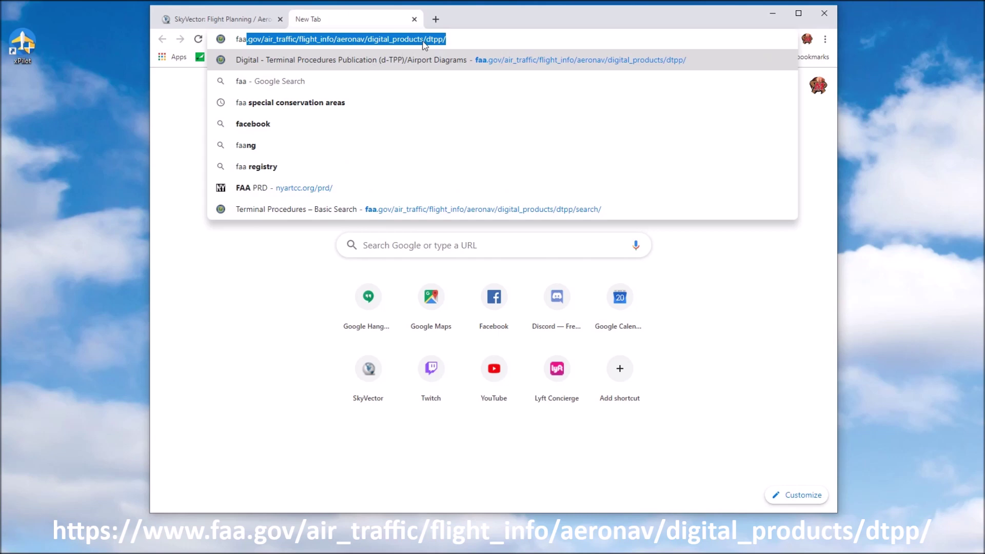
key(Return)
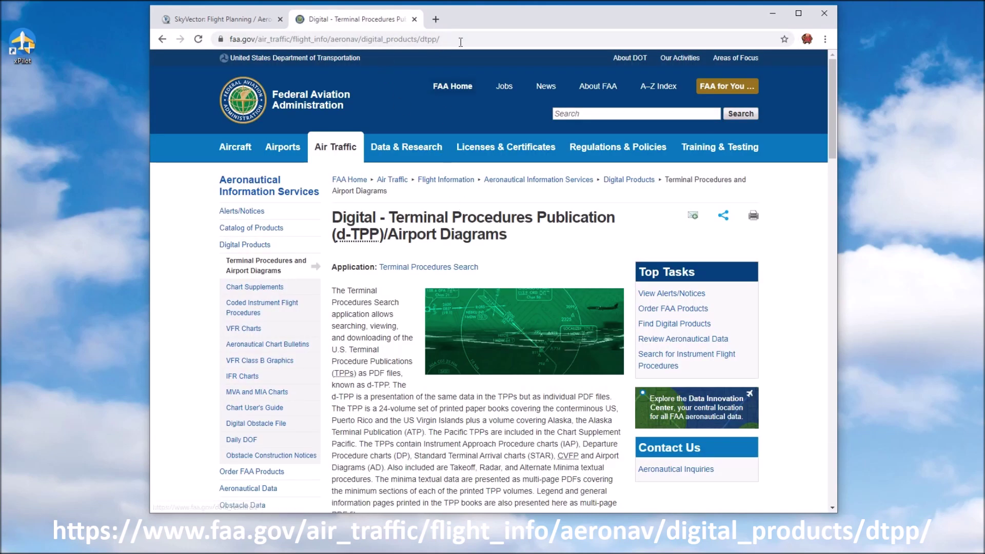
click(461, 268)
click(443, 382)
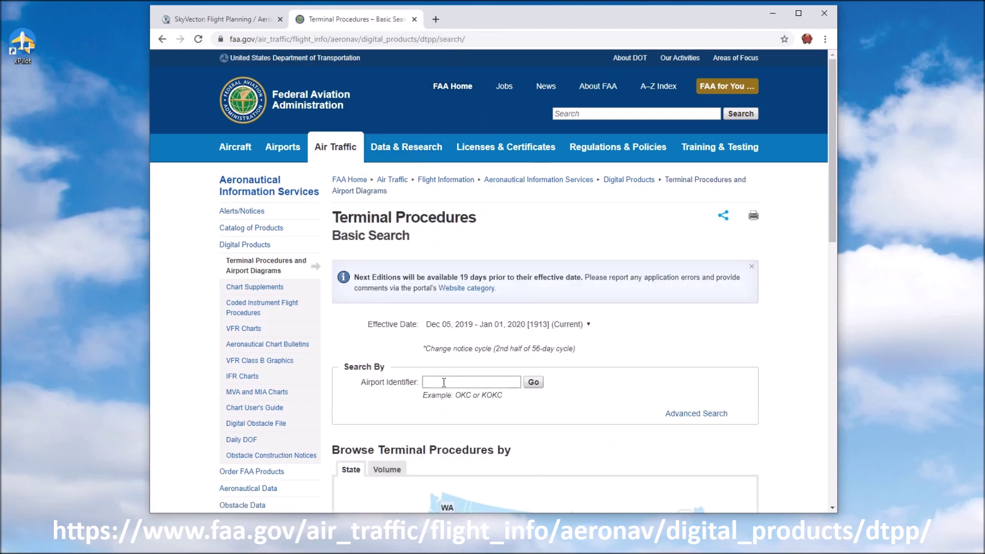
click(443, 382)
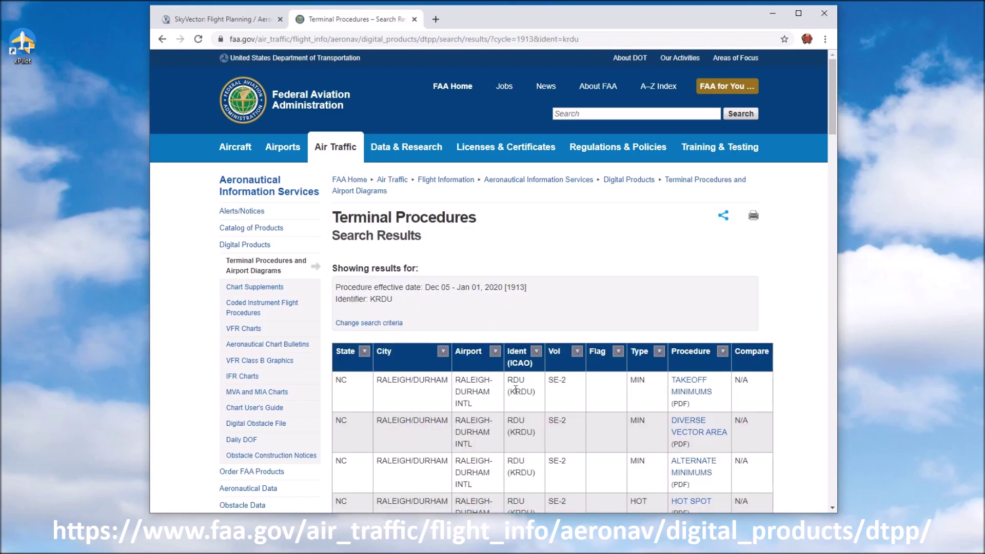
Step: Look through the KRDU procedures list, view the airport diagram PDF, and return to the search results
scroll(516, 390, down, 9)
scroll(637, 321, down, 4)
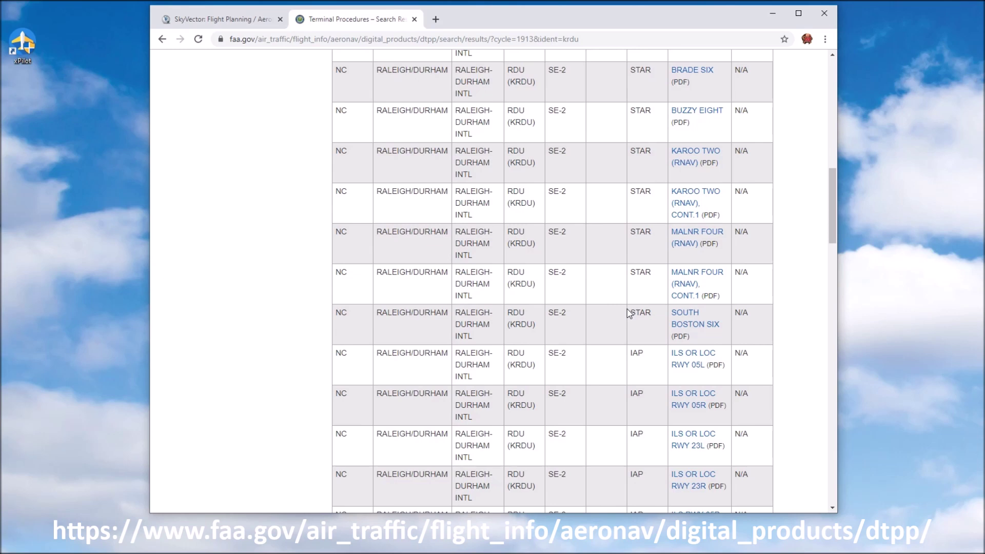
scroll(627, 312, down, 5)
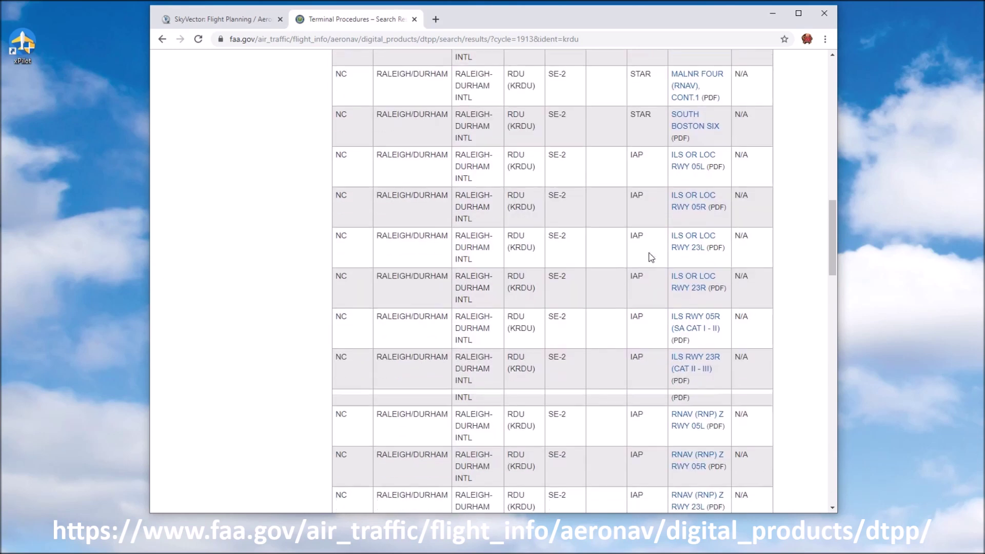
scroll(651, 241, down, 17)
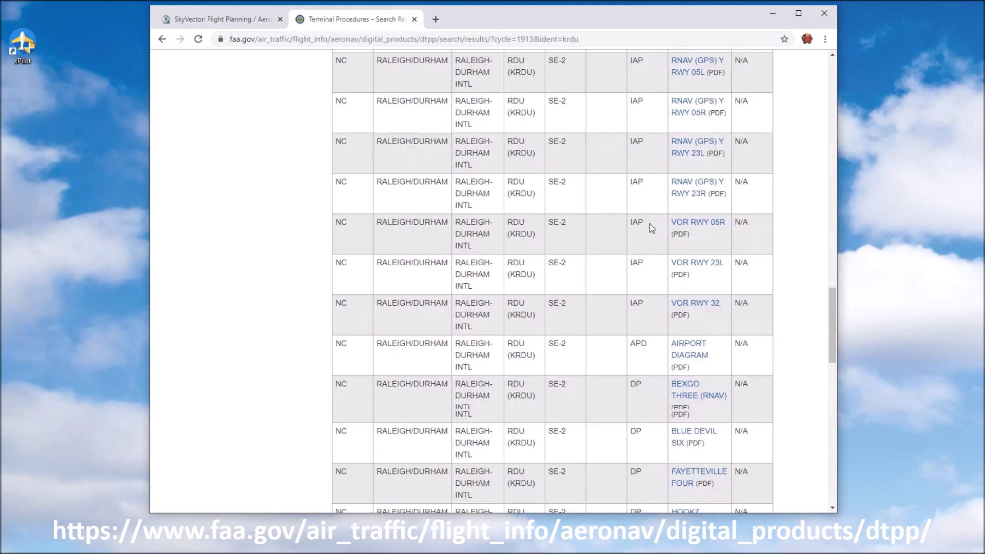
scroll(649, 225, up, 10)
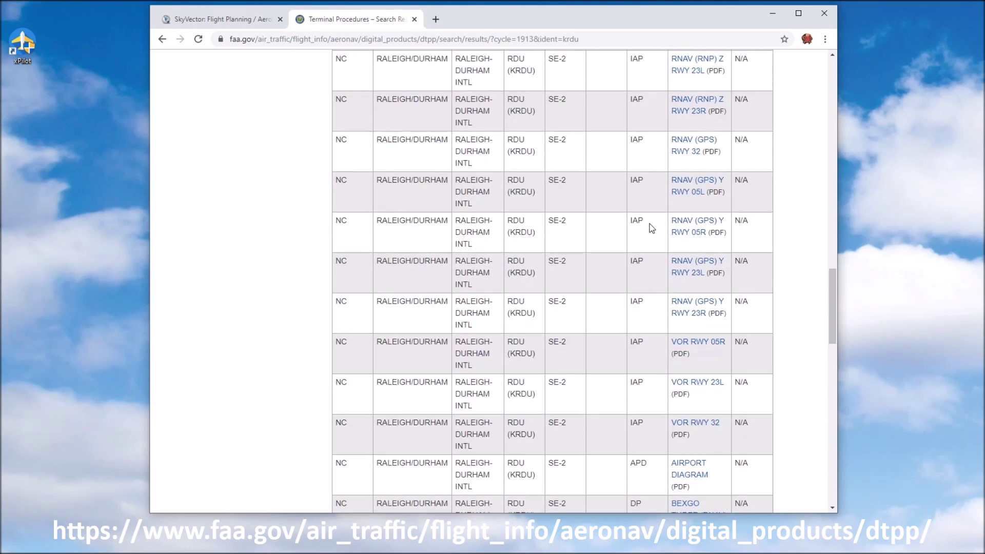
scroll(650, 226, down, 4)
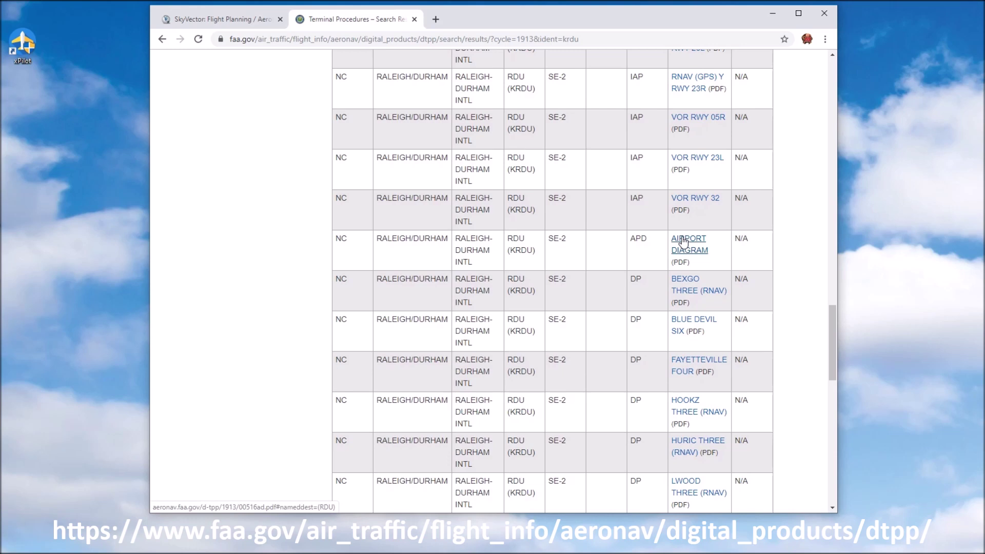
click(693, 248)
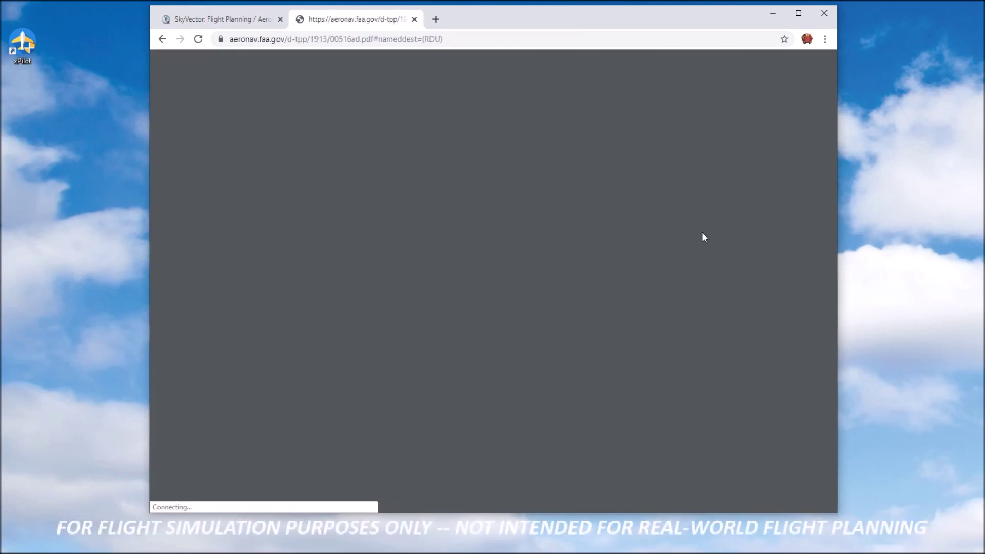
click(162, 39)
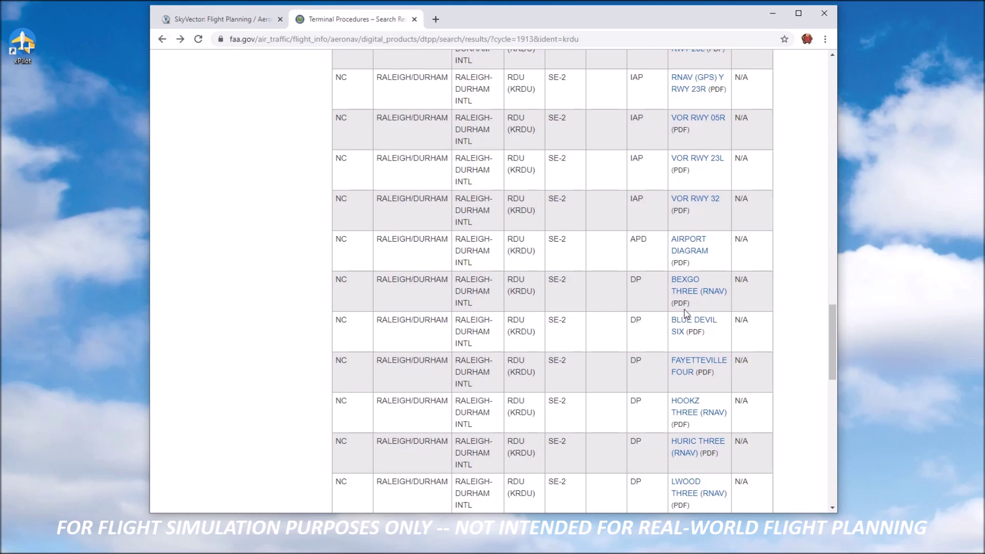
Step: Open the BEXGO THREE, BLUE DEVIL SIX, FAYETTEVILLE FOUR and HOOKZ THREE departure charts in separate browser tabs
scroll(685, 313, down, 2)
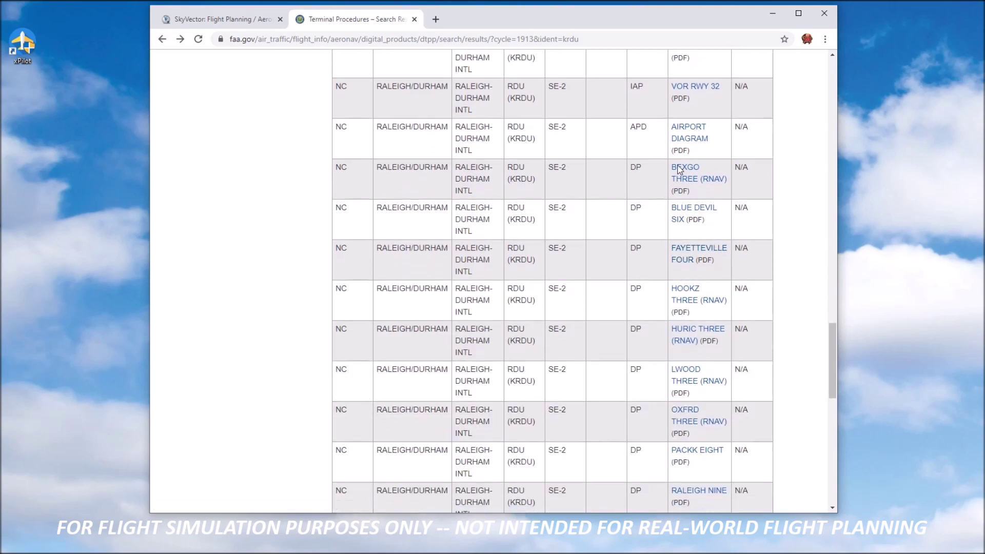
right_click(678, 170)
key(Escape)
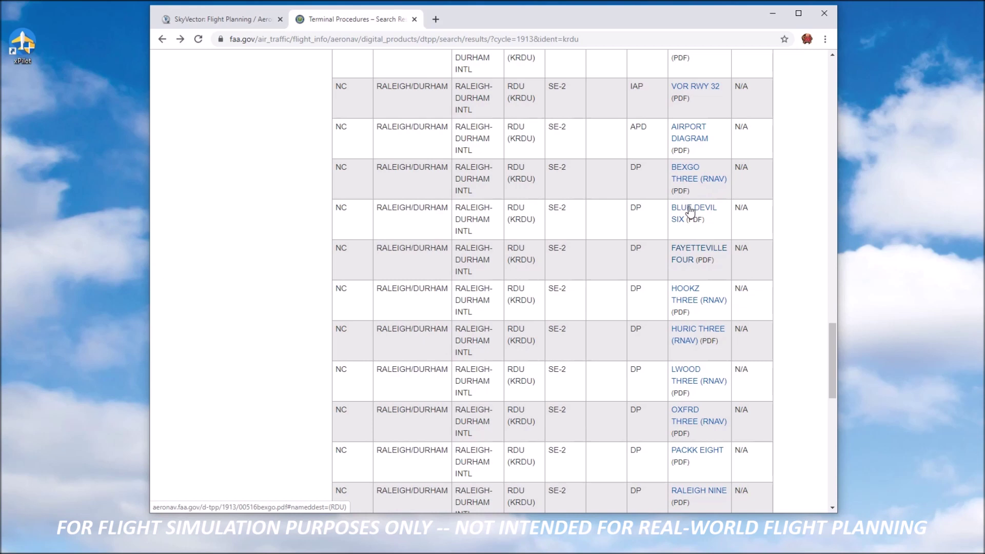
middle_click(687, 171)
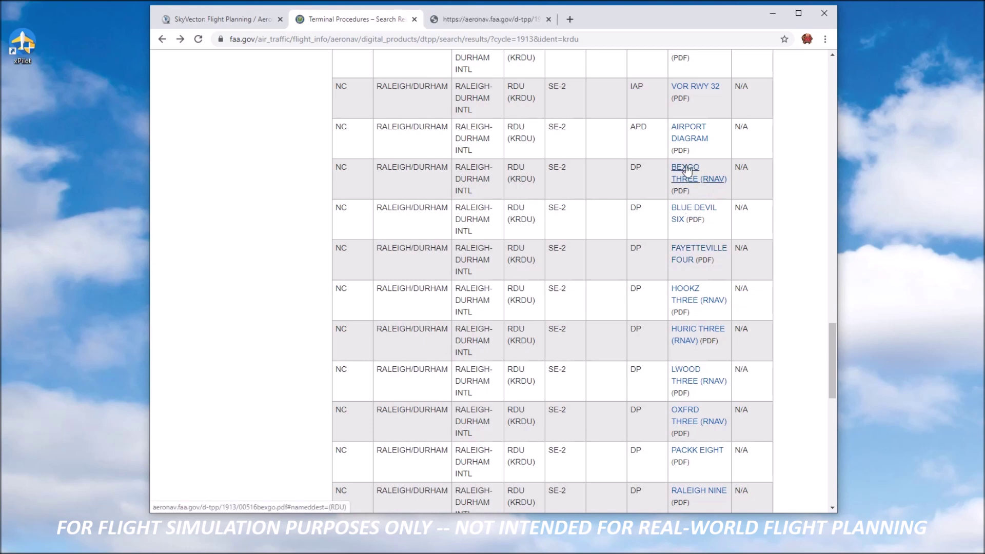
right_click(688, 207)
click(710, 216)
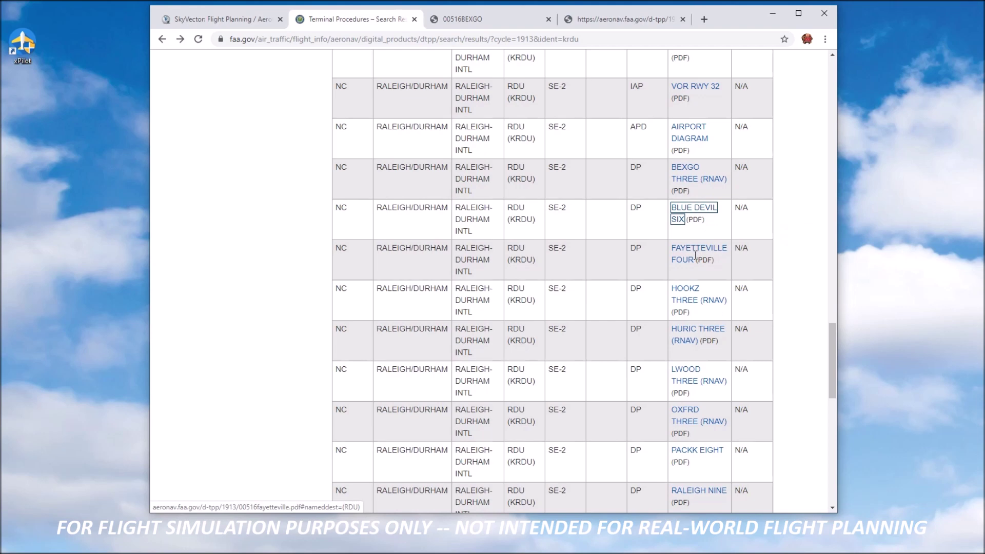
right_click(695, 255)
click(713, 263)
right_click(687, 292)
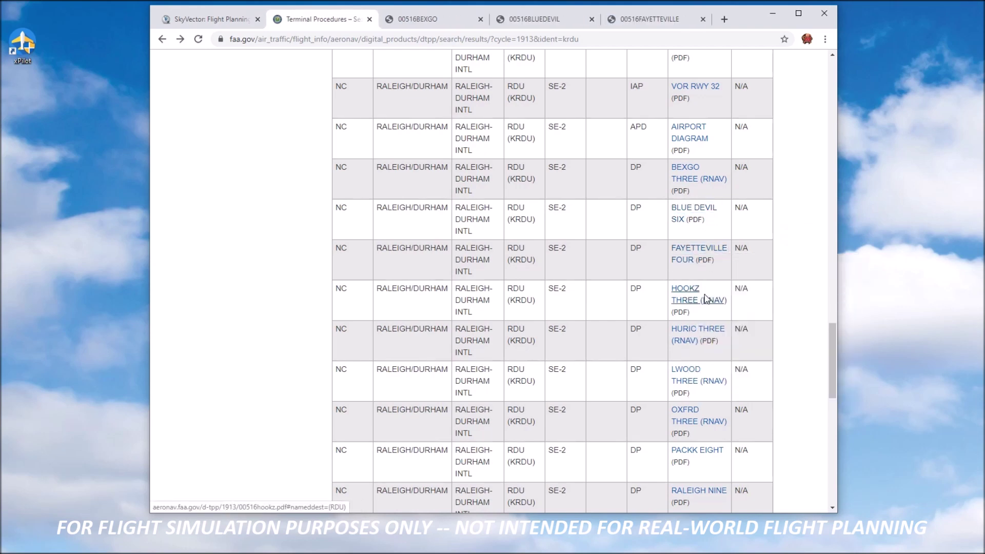
click(706, 298)
Step: Open the HURIC THREE, LWOOD THREE, OXFRD THREE, PACKK EIGHT and RALEIGH NINE departure charts in separate browser tabs
right_click(698, 327)
click(710, 334)
right_click(689, 370)
click(710, 377)
right_click(696, 413)
click(710, 420)
scroll(713, 364, down, 2)
right_click(703, 339)
click(718, 345)
right_click(708, 382)
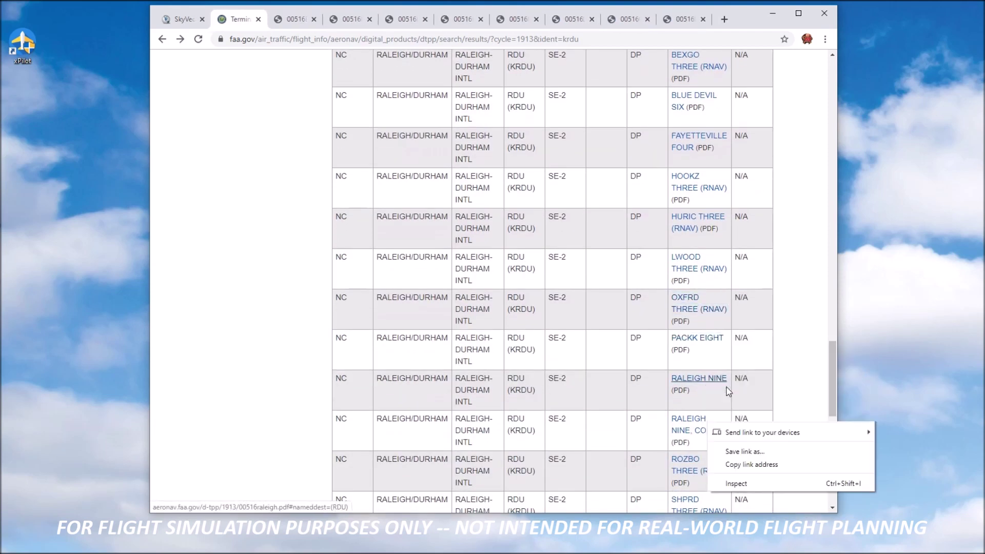
click(729, 388)
Step: Open the remaining ROZBO THREE, SHPRD THREE and TAR HEEL ONE departure charts in separate browser tabs
scroll(738, 359, down, 2)
drag(724, 320, 673, 307)
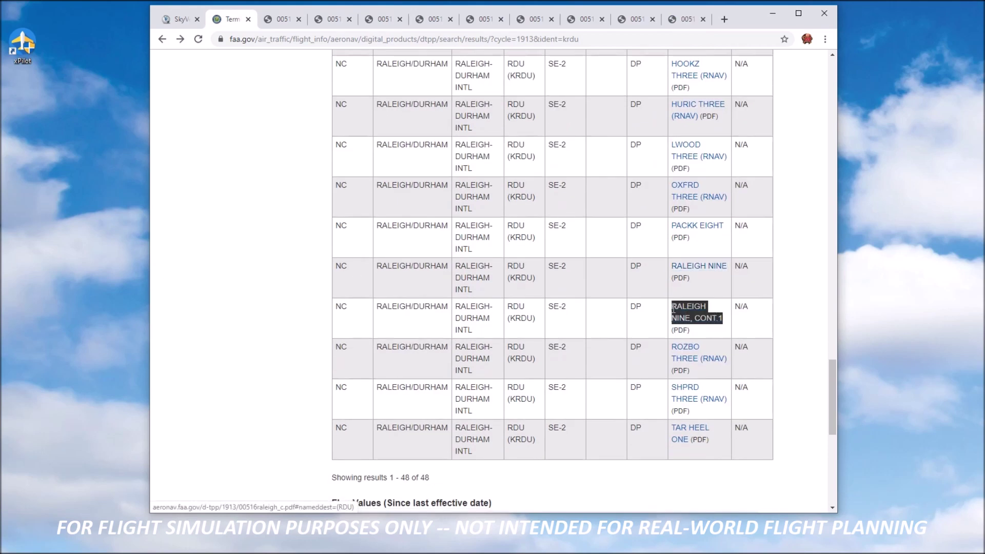
right_click(689, 348)
click(718, 354)
right_click(705, 403)
click(718, 392)
right_click(698, 431)
click(698, 435)
scroll(717, 305, up, 1)
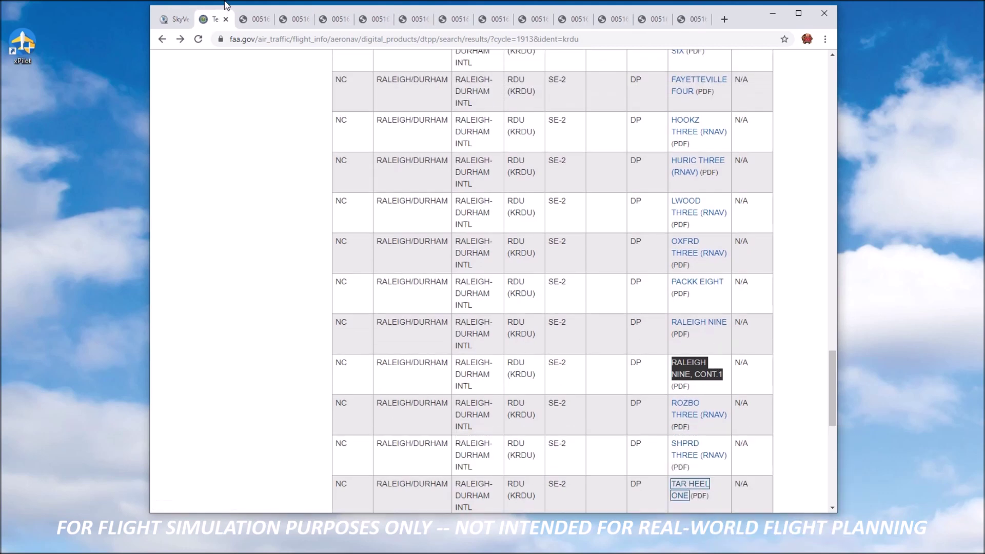
Step: Review the BEXGO THREE departure chart and close the BLUE DEVIL SIX, FAYETTEVILLE FOUR and HOOKZ THREE charts
click(263, 25)
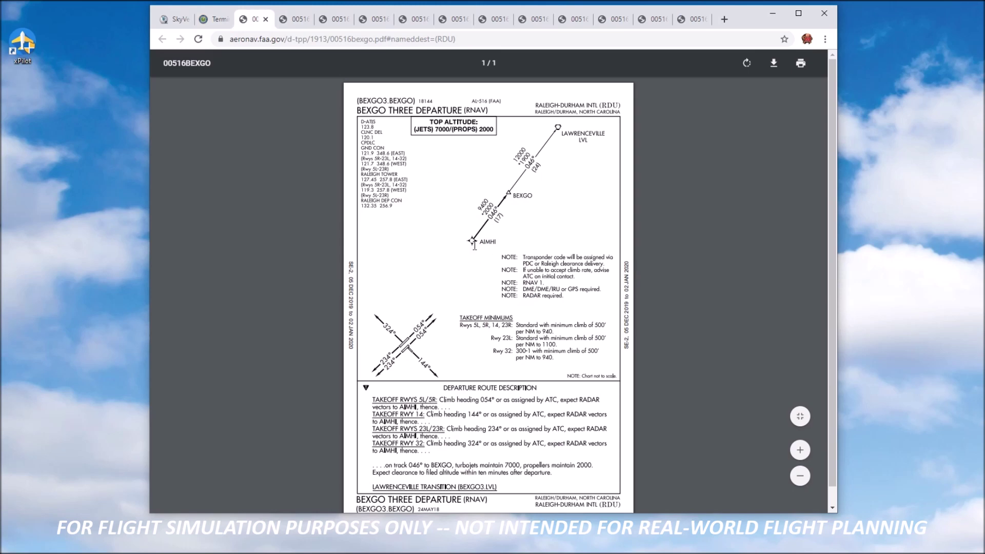
click(296, 21)
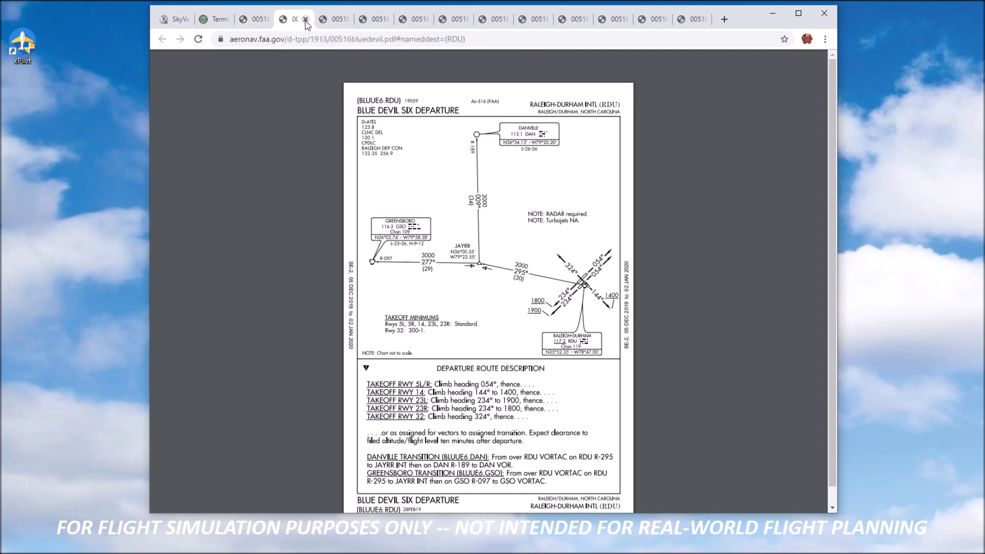
click(306, 19)
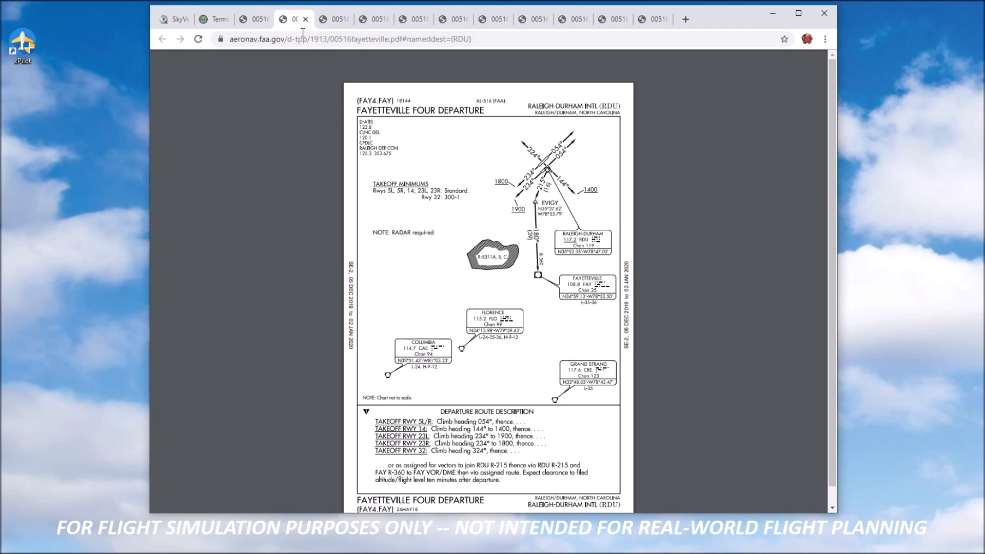
click(305, 19)
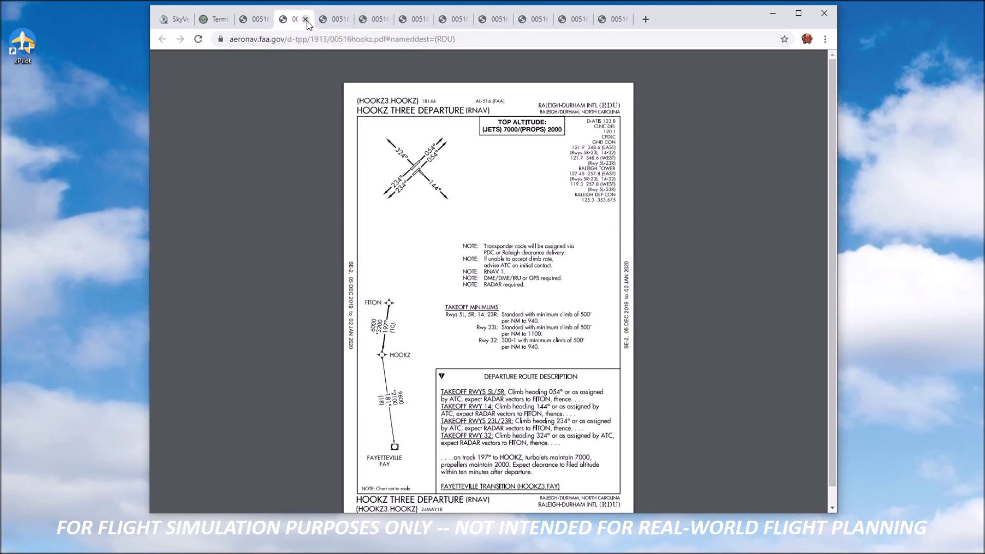
click(306, 20)
Step: Rotate the HURIC THREE departure chart clockwise so it reads upright
right_click(510, 224)
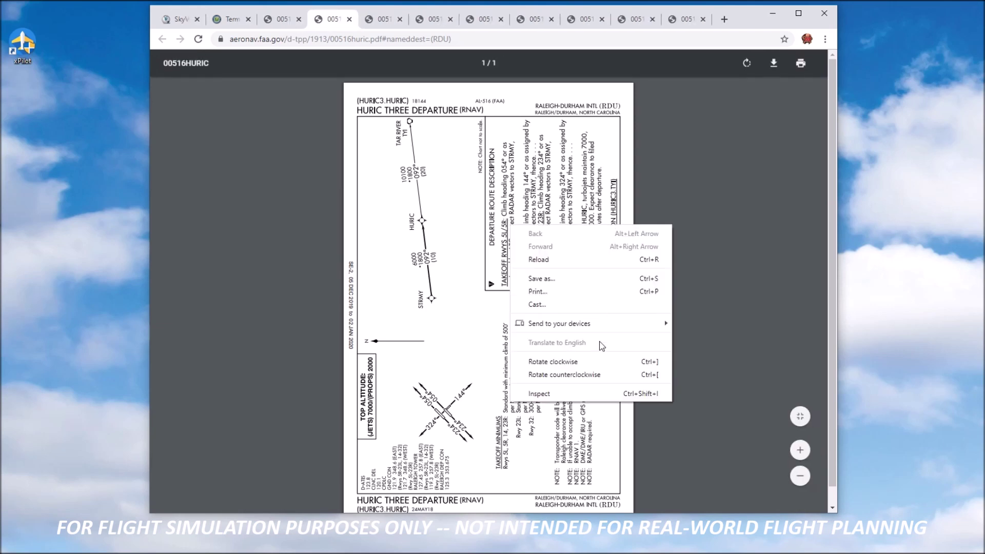
click(596, 361)
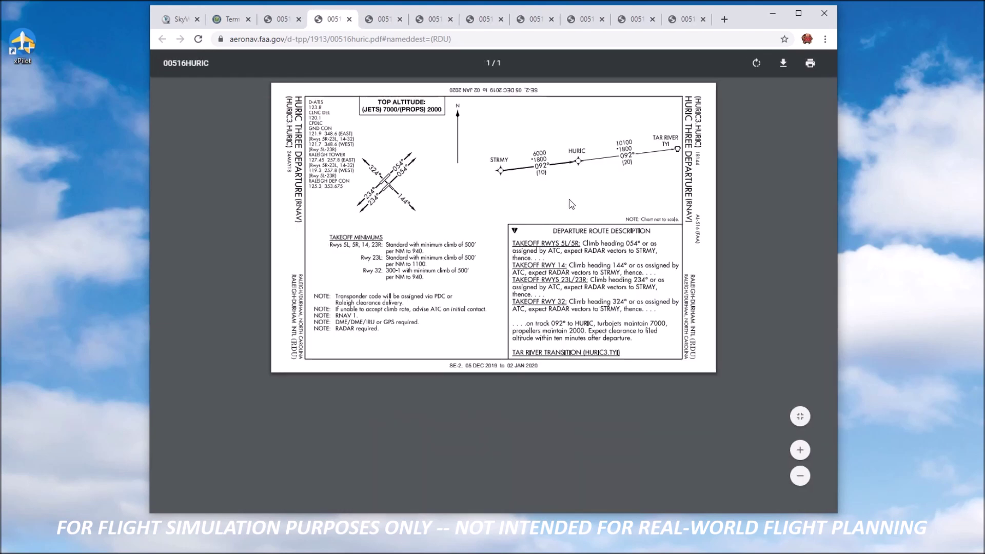
scroll(572, 204, up, 2)
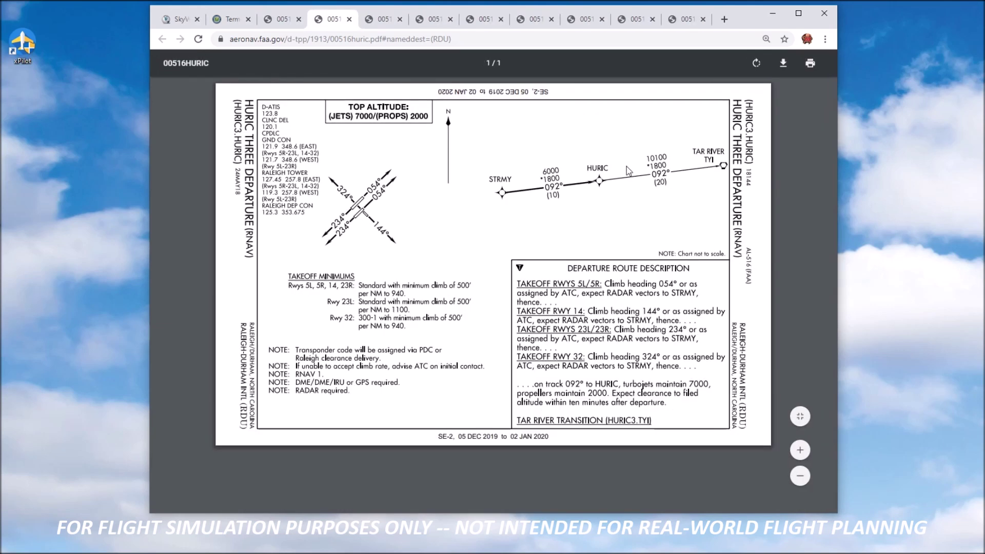
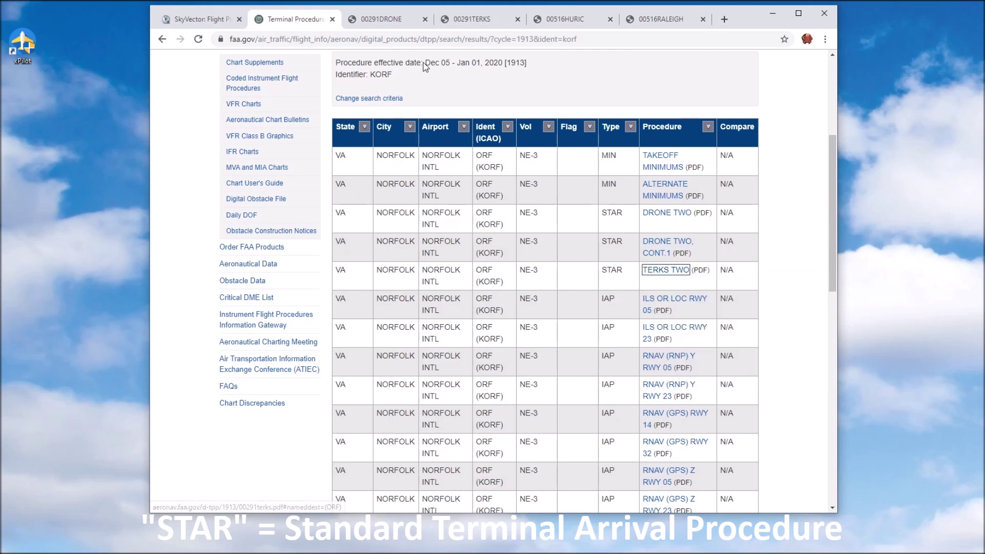
Step: Rotate the DRONE TWO arrival chart clockwise and examine its Raleigh/Durham leg and Tar River VORTAC
click(385, 21)
right_click(460, 153)
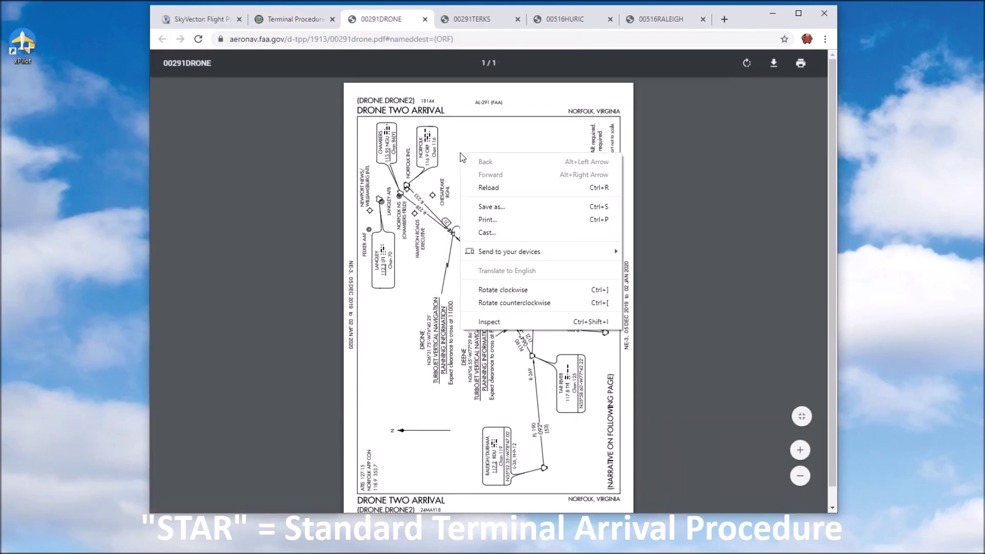
click(535, 292)
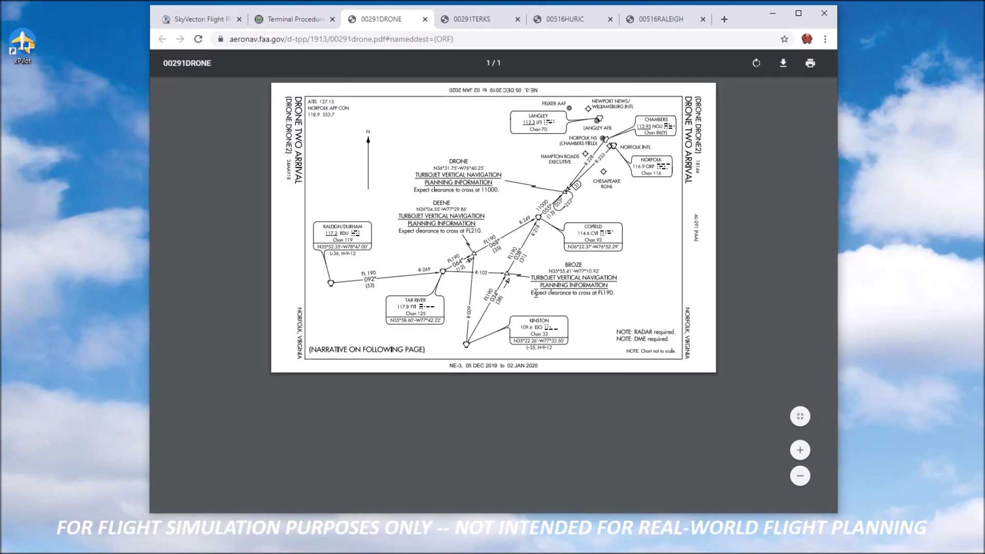
scroll(598, 237, up, 3)
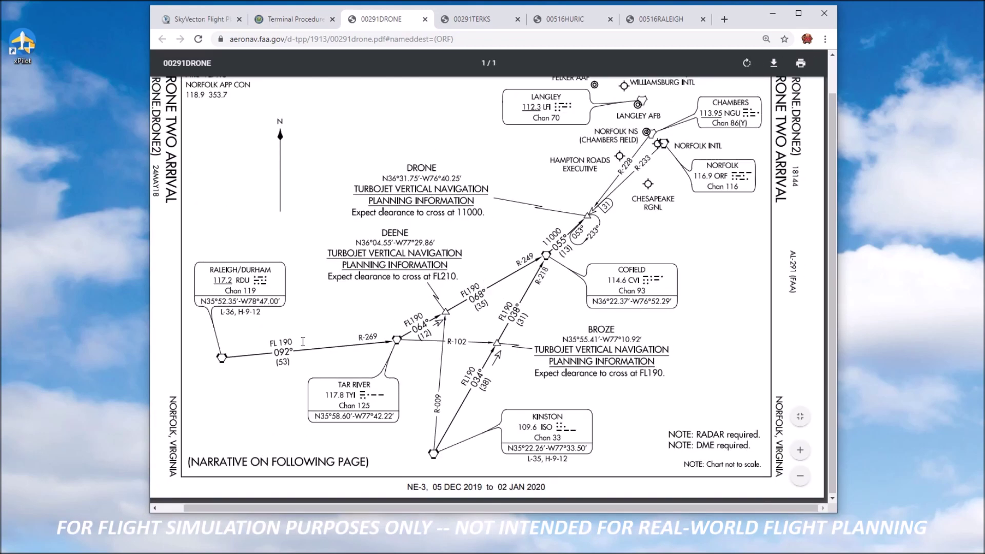
drag(233, 283, 255, 289)
click(256, 287)
drag(358, 398, 398, 388)
click(409, 383)
Step: Review the TERKS TWO arrival chart and close it, returning to the DRONE TWO chart
click(484, 21)
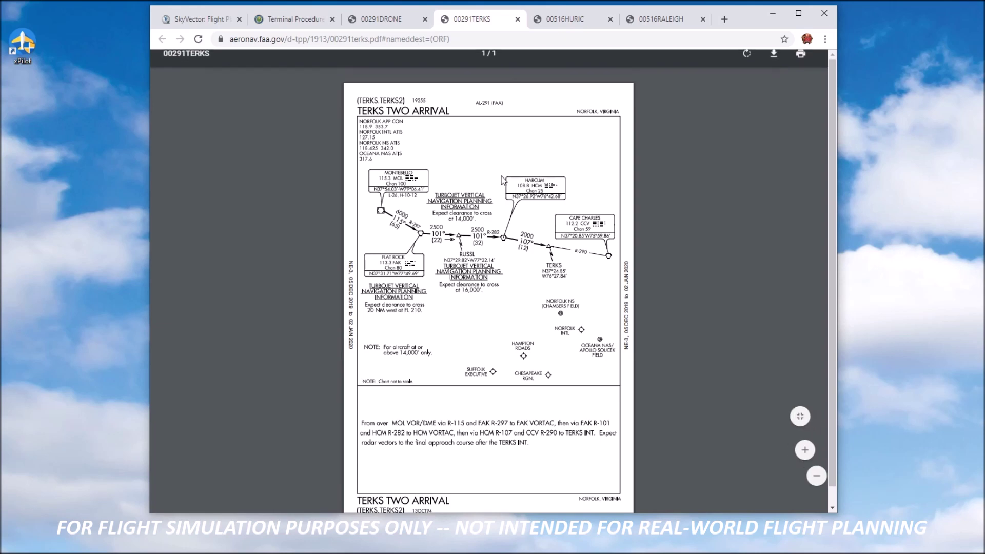
click(517, 19)
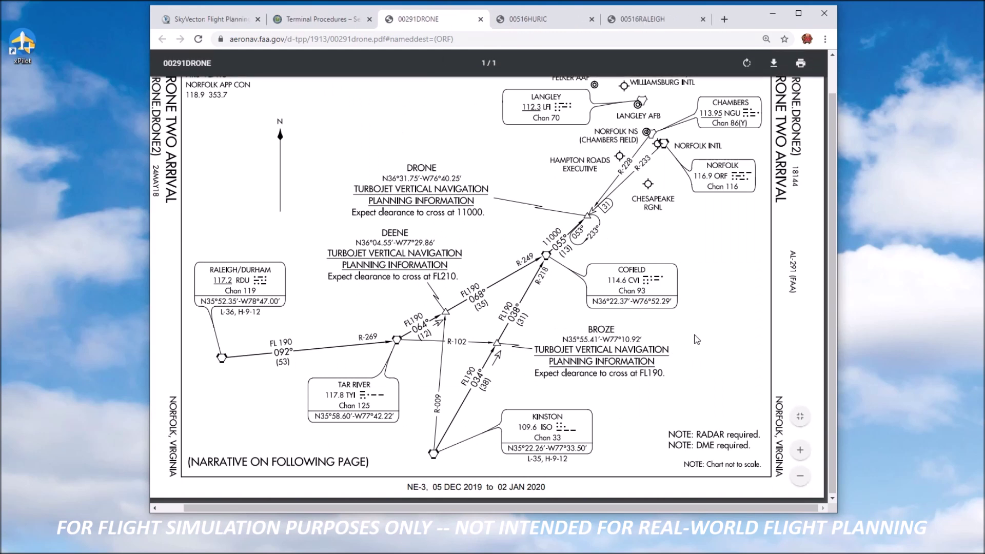
scroll(695, 339, up, 1)
scroll(696, 339, down, 1)
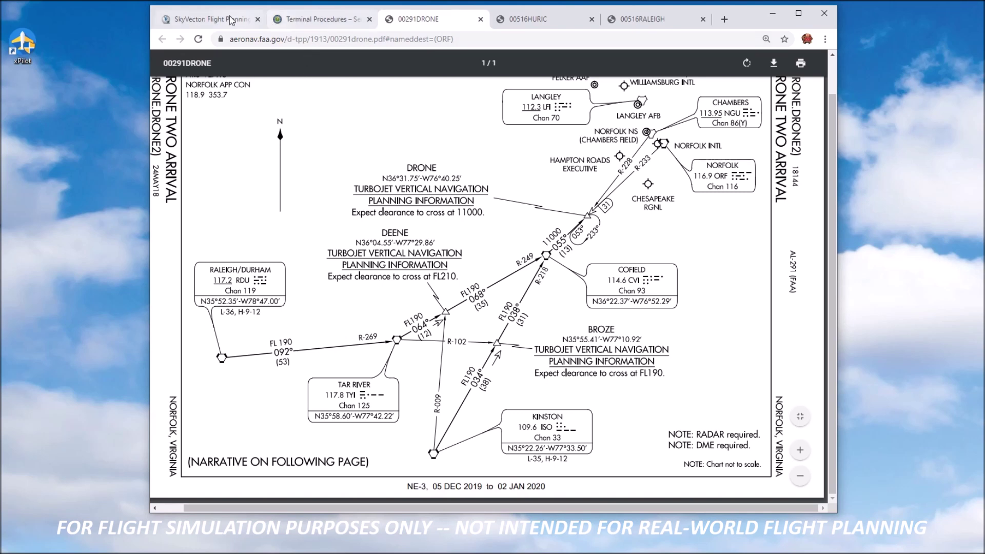
Step: Open the DRONE TWO, CONT.1 page from the KORF procedures list in a separate browser tab
click(323, 22)
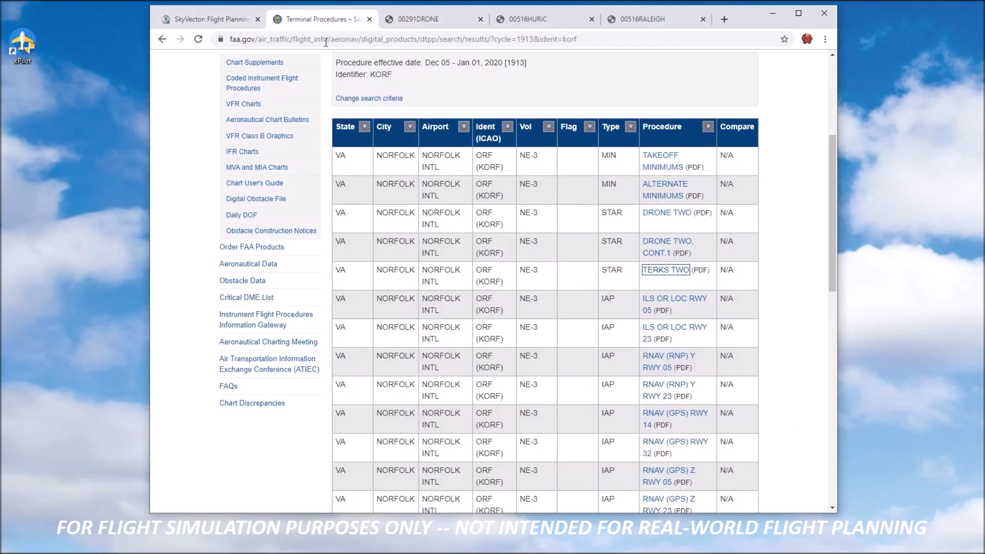
right_click(662, 248)
click(687, 254)
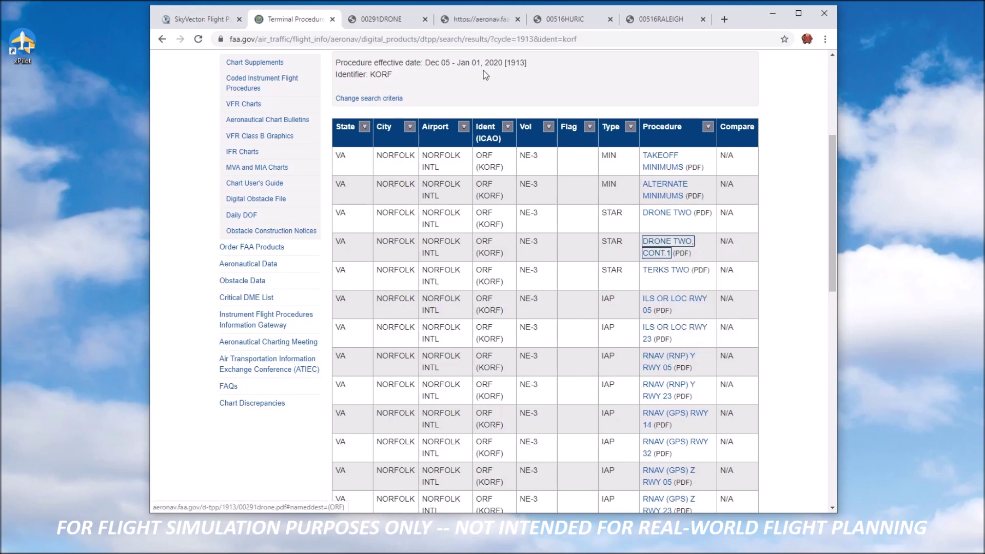
click(475, 21)
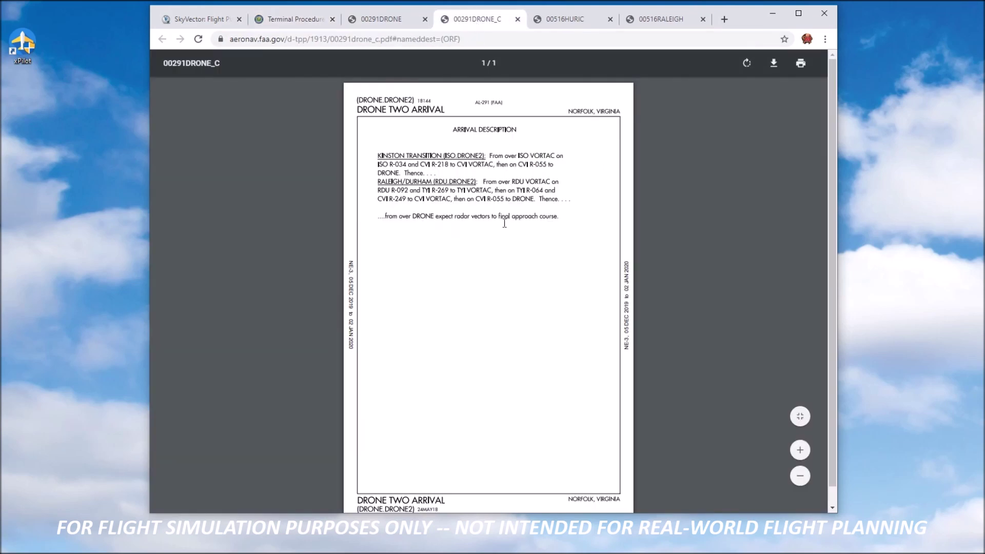
Step: Read the Kinston and Raleigh/Durham transitions and the closing instruction in the DRONE TWO arrival description
ctrl+scroll(482, 194, up, 2)
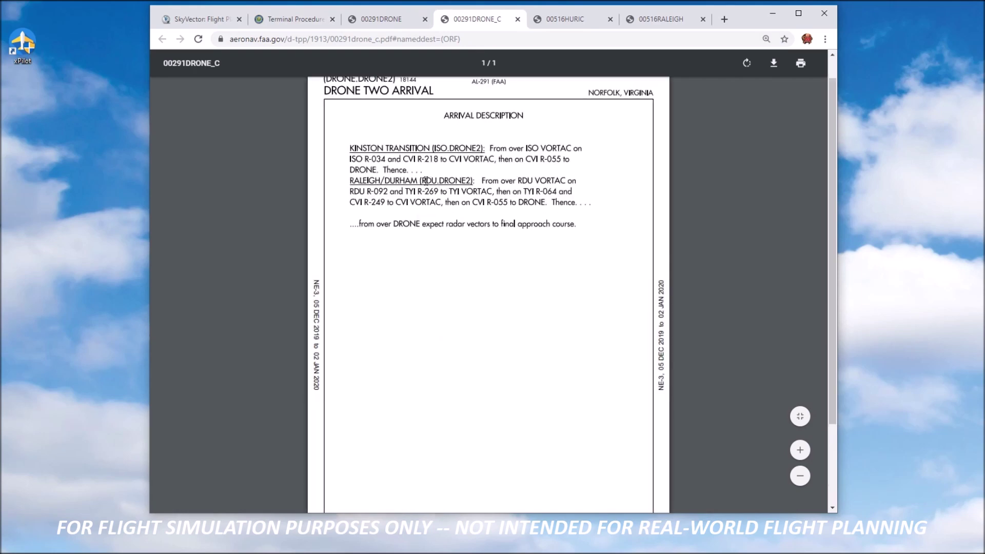
drag(437, 148, 454, 152)
click(568, 295)
drag(394, 223, 456, 248)
click(449, 252)
double_click(395, 223)
click(412, 259)
Step: Capture the DRONE TWO chart as a screen snip and circle the Raleigh/Durham VORTAC and its route to Norfolk in red
click(394, 20)
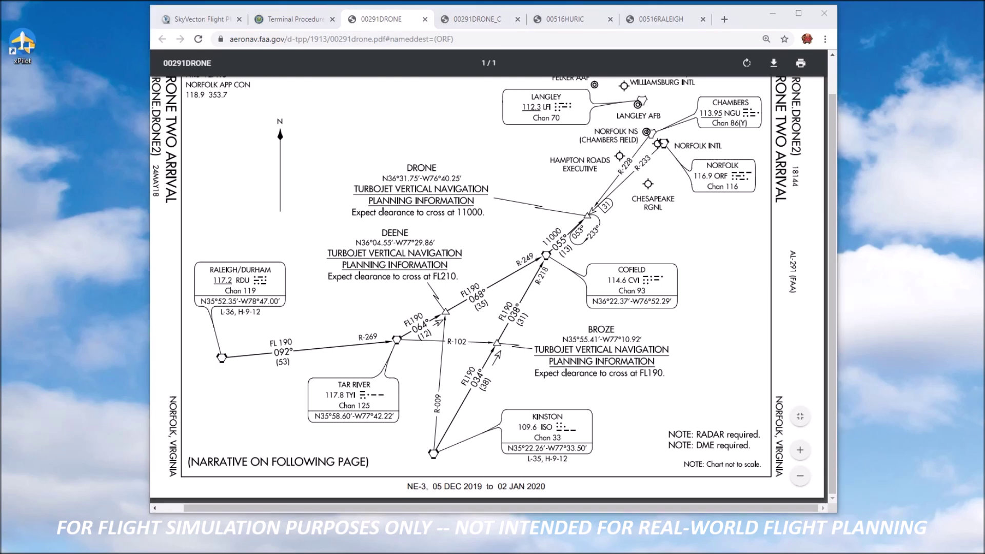
key(super+shift+s)
drag(135, 1, 846, 519)
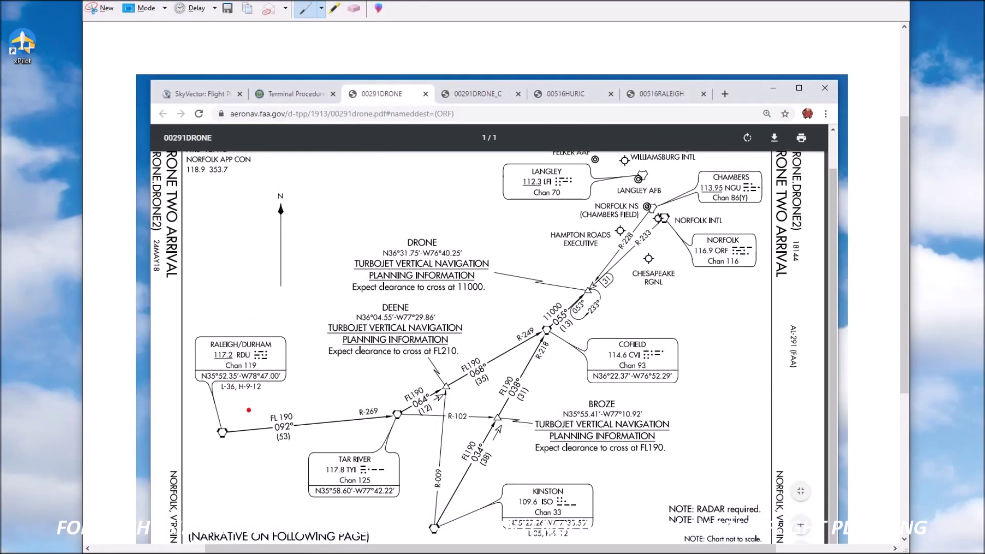
mouse_move(273, 323)
mouse_down()
mouse_move(235, 317)
mouse_move(201, 361)
mouse_move(282, 326)
mouse_move(272, 321)
mouse_up()
mouse_move(239, 407)
mouse_down()
mouse_move(200, 449)
mouse_move(343, 449)
mouse_move(435, 429)
mouse_move(677, 272)
mouse_move(703, 228)
mouse_move(670, 198)
mouse_move(606, 228)
mouse_move(432, 358)
mouse_move(231, 404)
mouse_move(256, 409)
mouse_move(271, 429)
mouse_move(297, 412)
mouse_move(259, 410)
mouse_move(234, 437)
mouse_move(213, 427)
mouse_up()
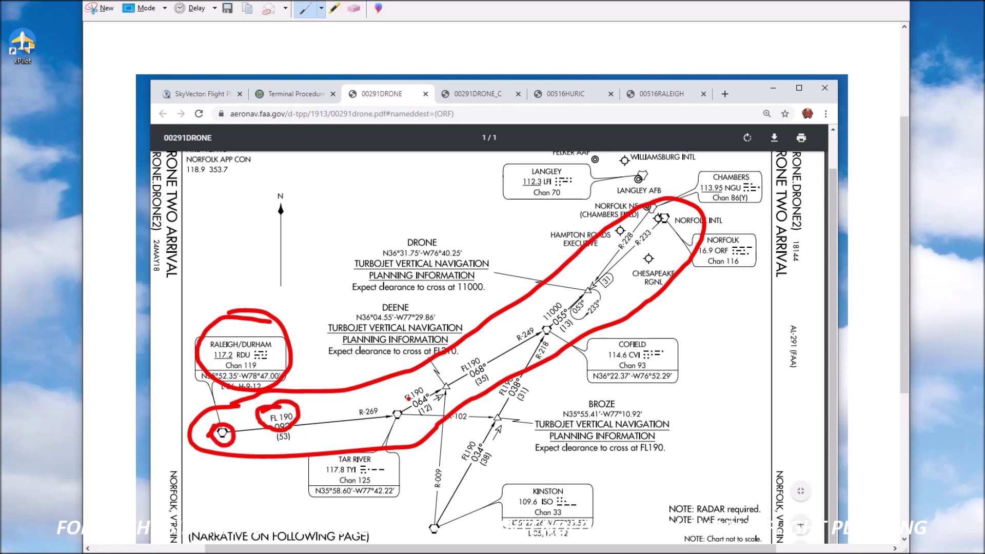
Step: Circle the remaining FL190 and 11000 altitudes, Cofield and the DRONE fix on the snip, and close it without saving
mouse_move(408, 387)
mouse_down()
mouse_move(391, 391)
mouse_move(395, 408)
mouse_move(419, 408)
mouse_move(429, 387)
mouse_move(401, 381)
mouse_up()
mouse_move(471, 354)
mouse_down()
mouse_move(453, 360)
mouse_move(476, 375)
mouse_move(475, 349)
mouse_move(456, 359)
mouse_up()
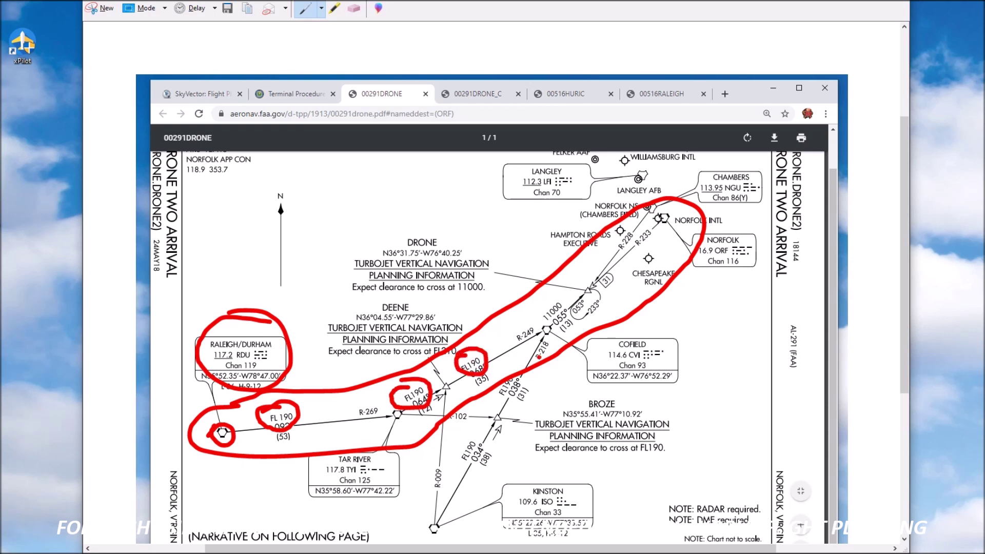
mouse_move(550, 300)
mouse_down()
mouse_move(535, 301)
mouse_move(534, 322)
mouse_move(545, 327)
mouse_move(567, 304)
mouse_move(537, 302)
mouse_up()
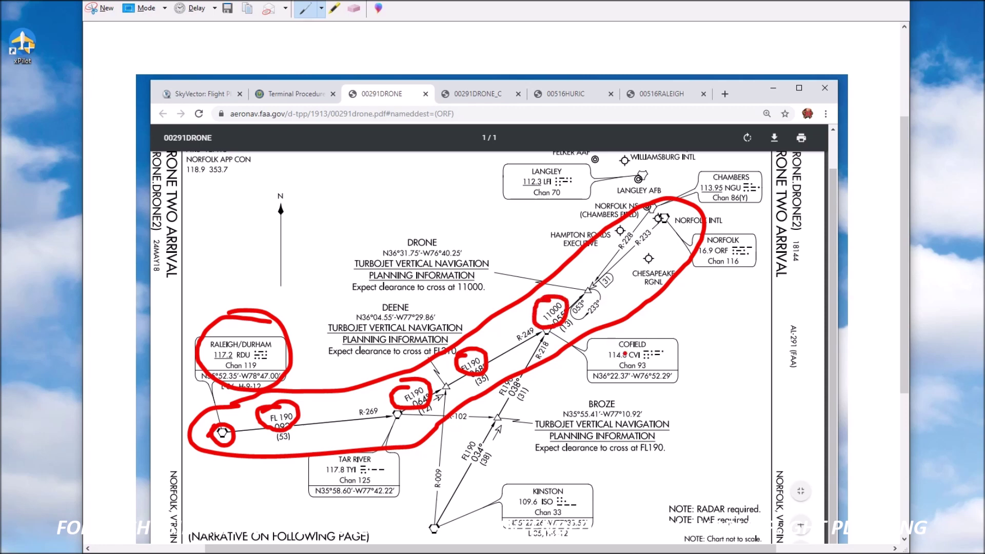
mouse_move(637, 337)
mouse_down()
mouse_move(597, 356)
mouse_move(624, 378)
mouse_move(657, 352)
mouse_move(635, 339)
mouse_up()
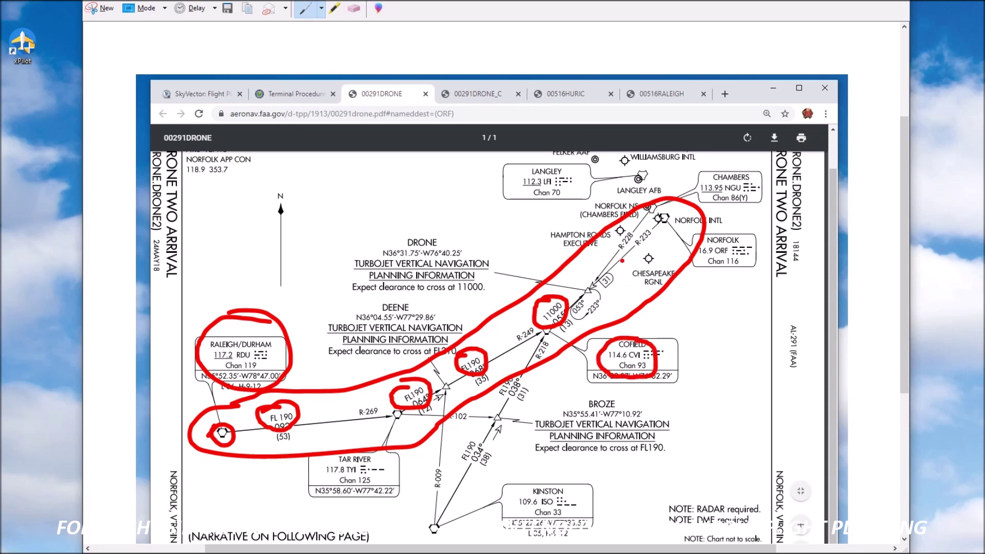
mouse_move(583, 276)
mouse_down()
mouse_move(565, 285)
mouse_move(567, 301)
mouse_move(600, 308)
mouse_move(602, 285)
mouse_move(575, 269)
mouse_move(405, 218)
mouse_move(331, 255)
mouse_move(340, 297)
mouse_move(444, 306)
mouse_move(567, 300)
mouse_up()
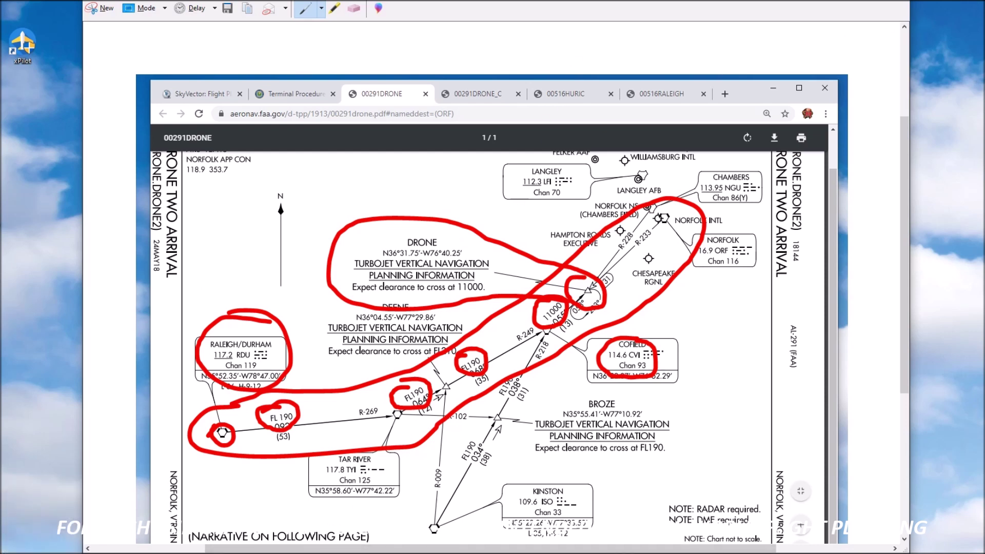
key(alt+F4)
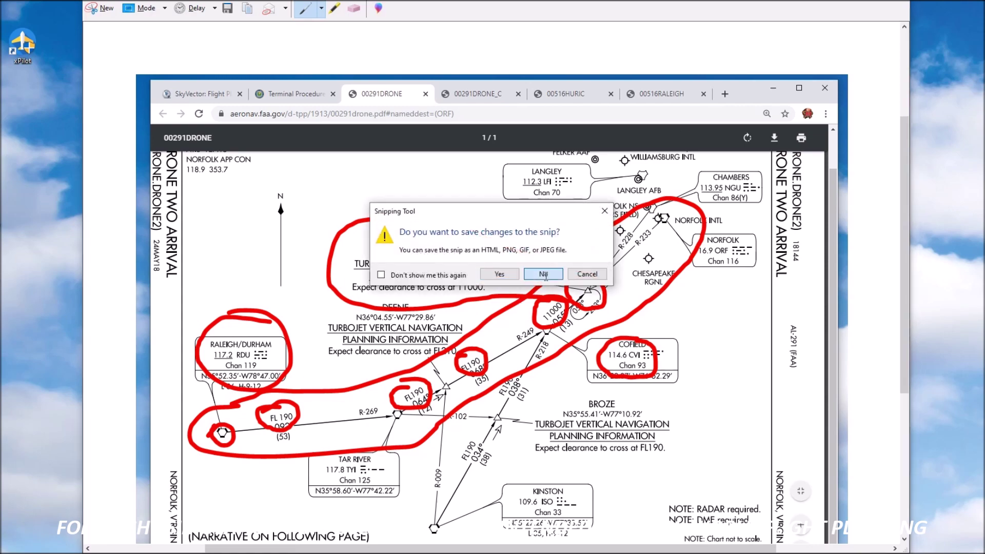
click(542, 274)
Step: Check the HURIC THREE chart's transition and add TYI after HURIC3 in the SkyVector flight plan route
click(200, 19)
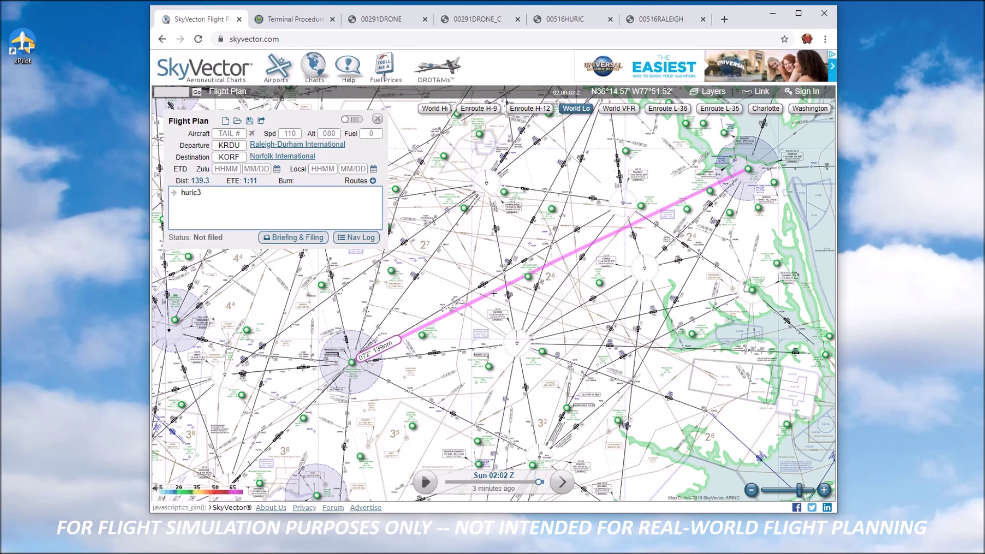
click(569, 21)
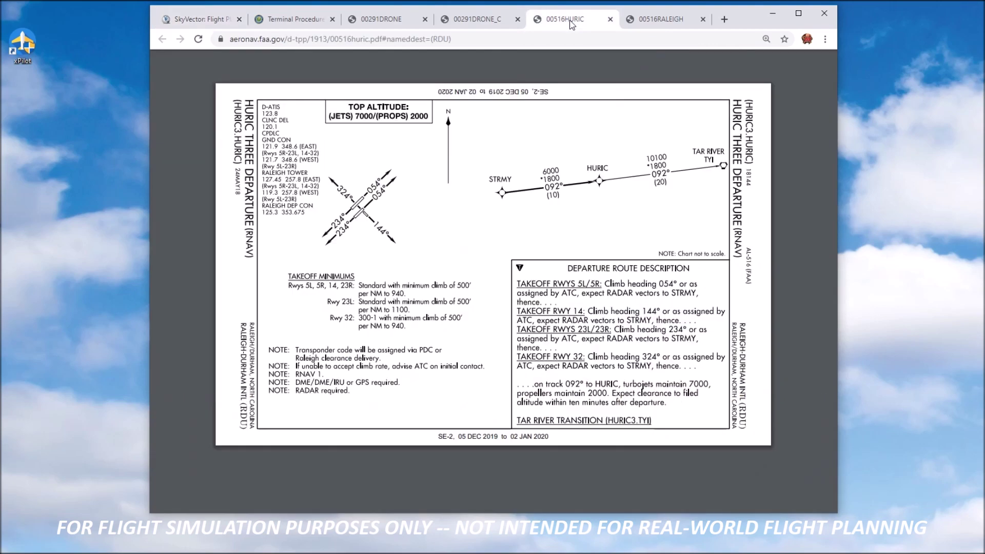
click(200, 20)
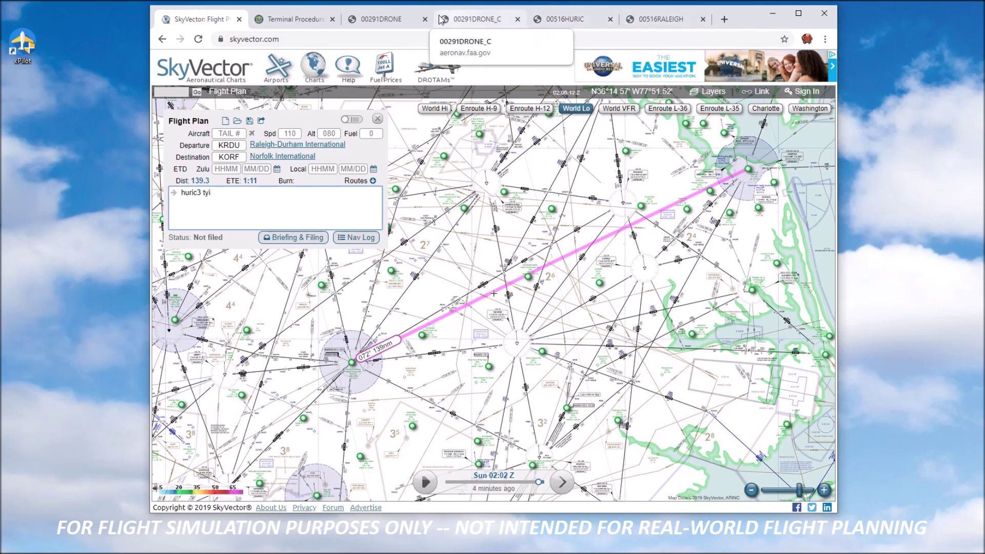
Step: Check the DRONE TWO arrival chart and extend the flight plan route after TYI with CVI, DRONE and DRONE2
click(398, 19)
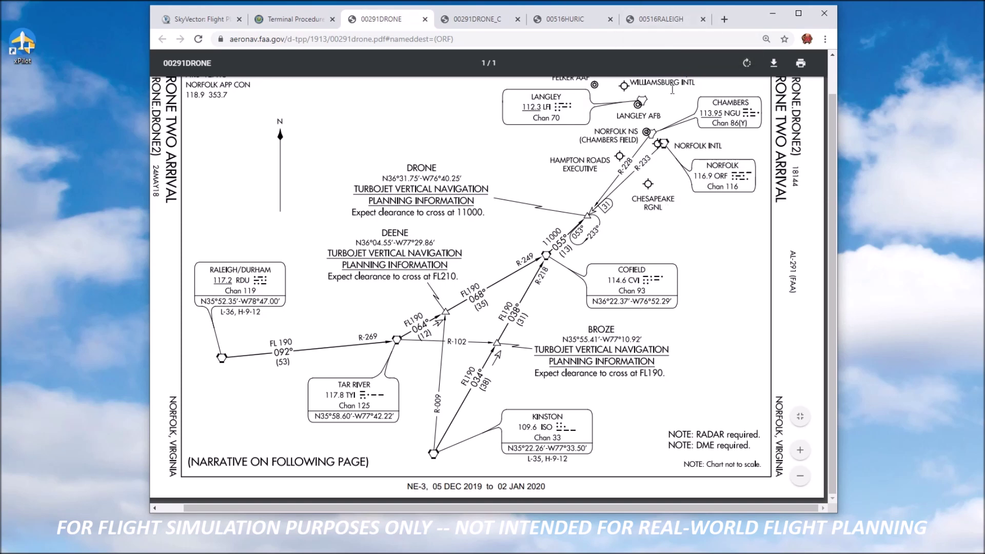
click(210, 22)
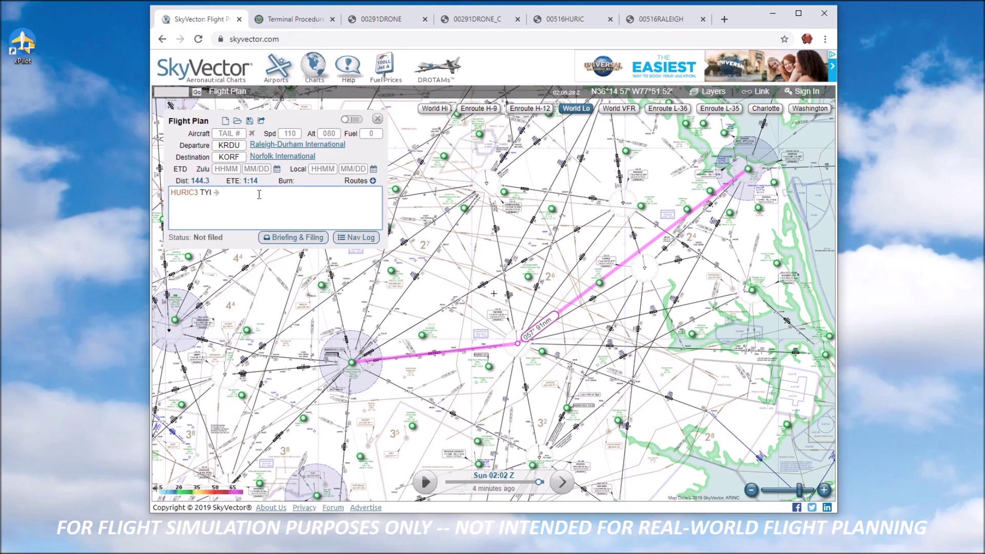
text(drone deo)
key(BackSpace)
key(BackSpace)
text(ron)
key(Return)
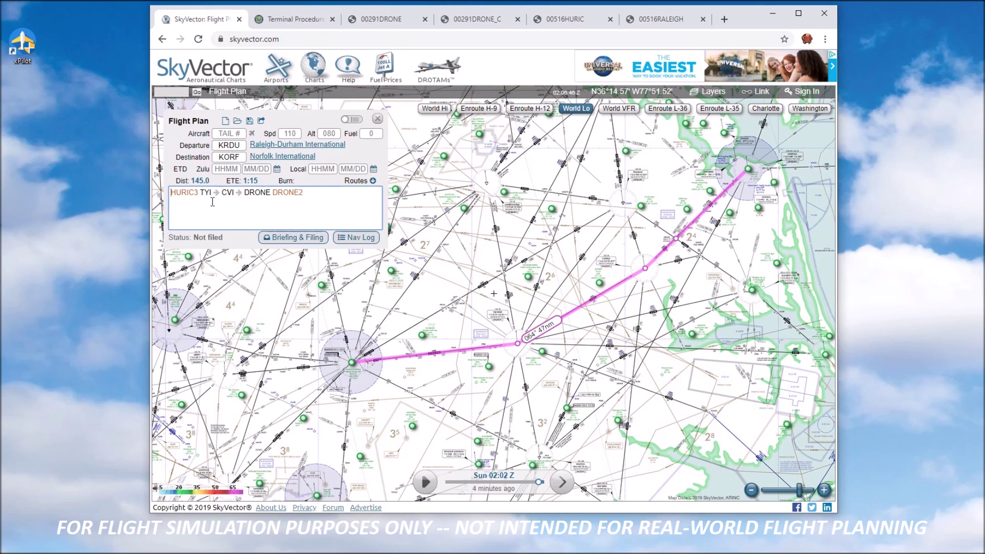
Step: Replace HURIC3 with RDU9 at the start of the flight plan route
mouse_move(199, 195)
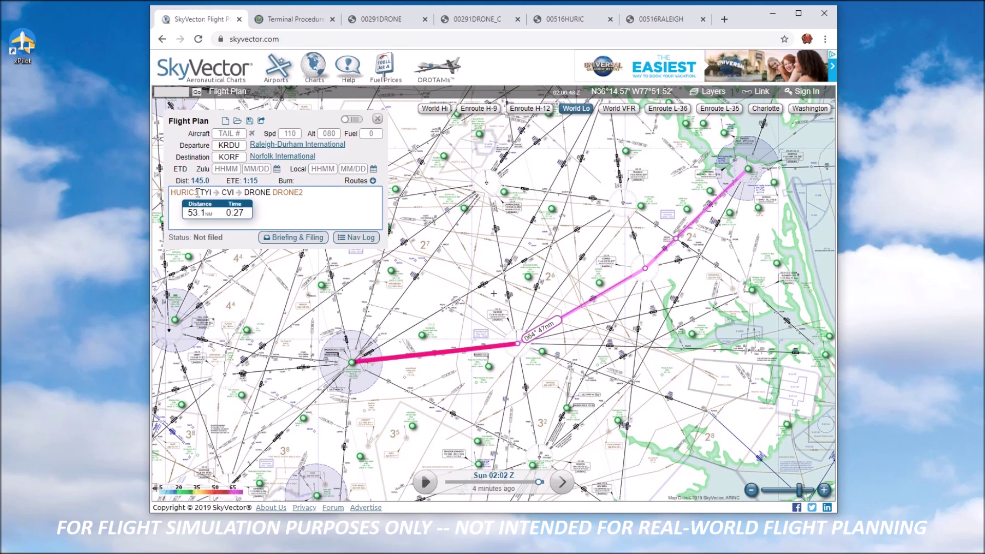
double_click(194, 192)
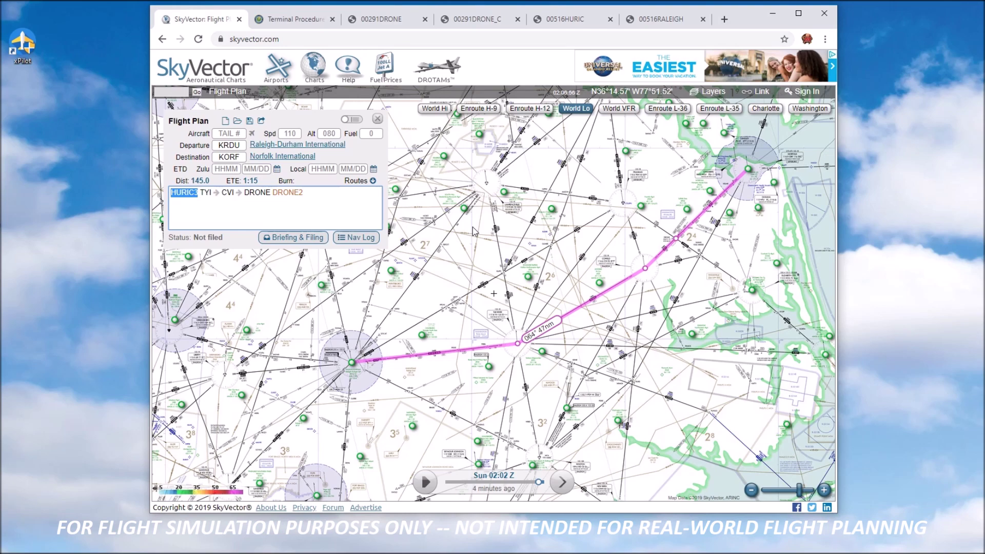
text(rdu)
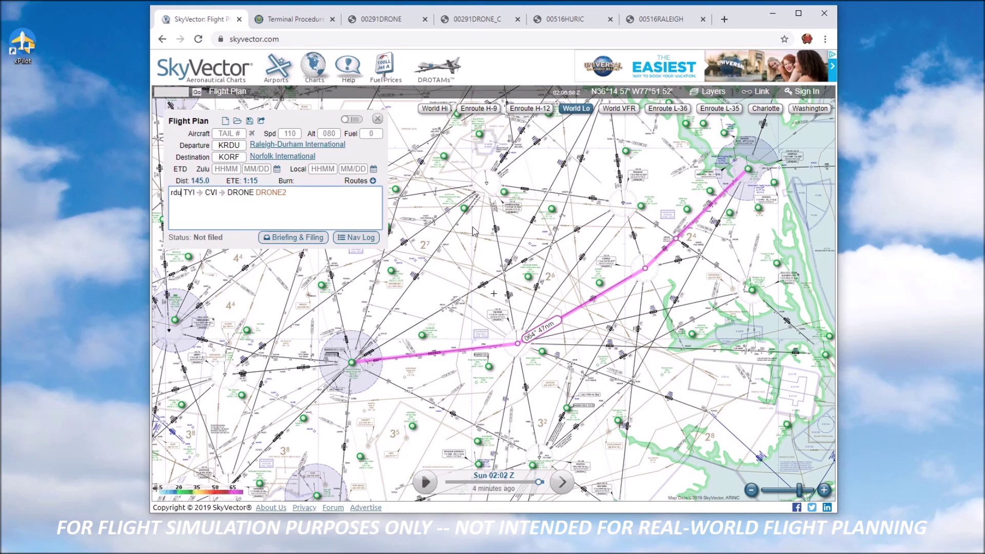
text(9)
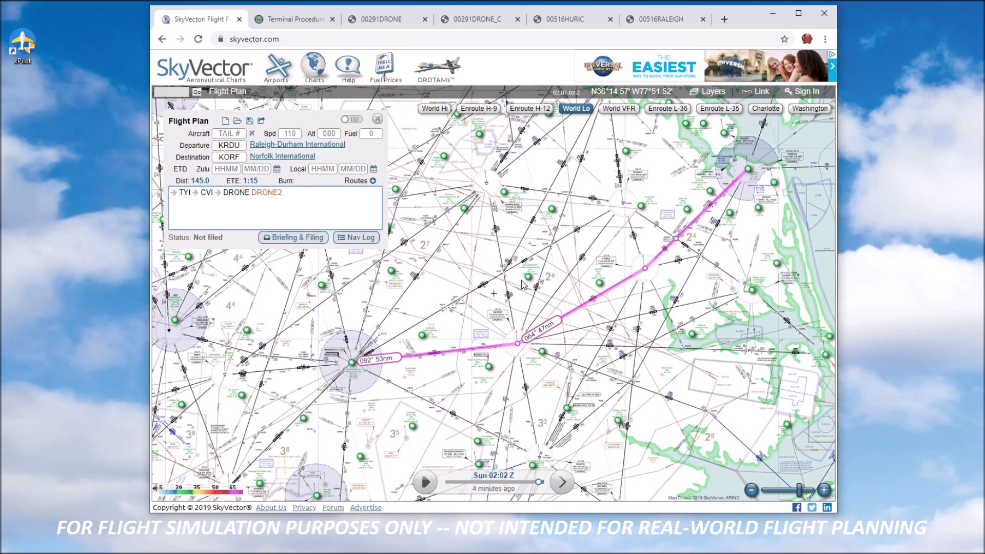
Step: Check Tar River on the Raleigh departure chart, then examine the SkyVector route from TYI through Cofield and DRONE to Norfolk
click(664, 19)
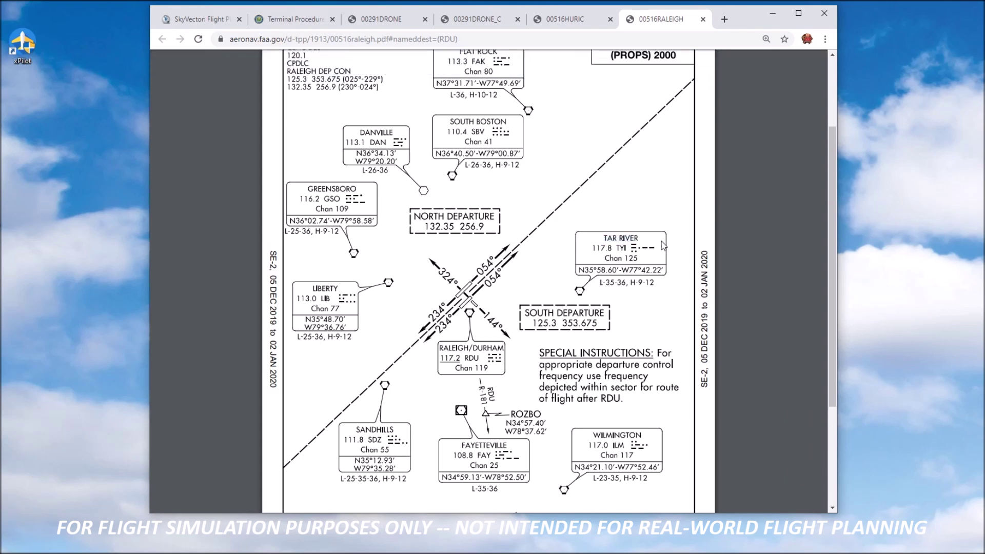
click(202, 20)
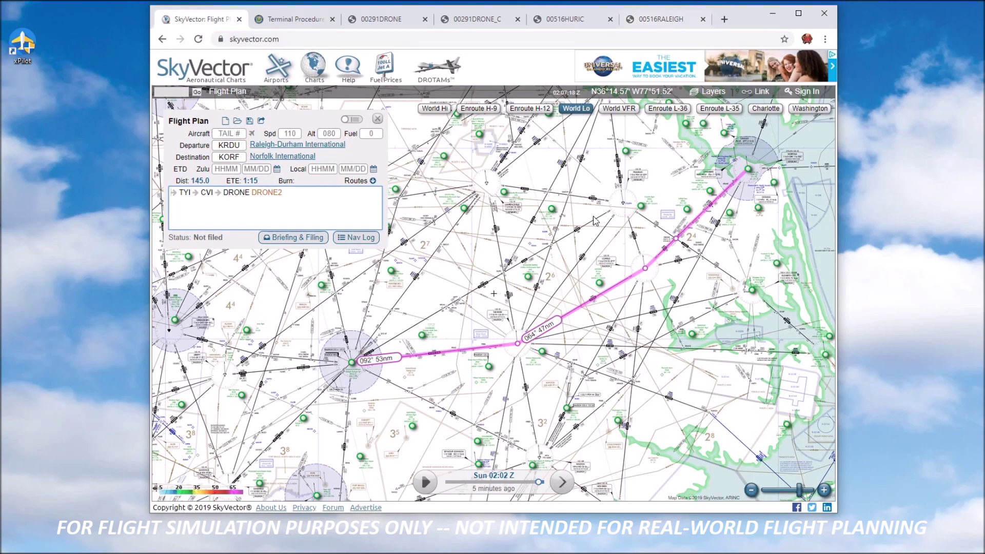
double_click(565, 377)
double_click(566, 376)
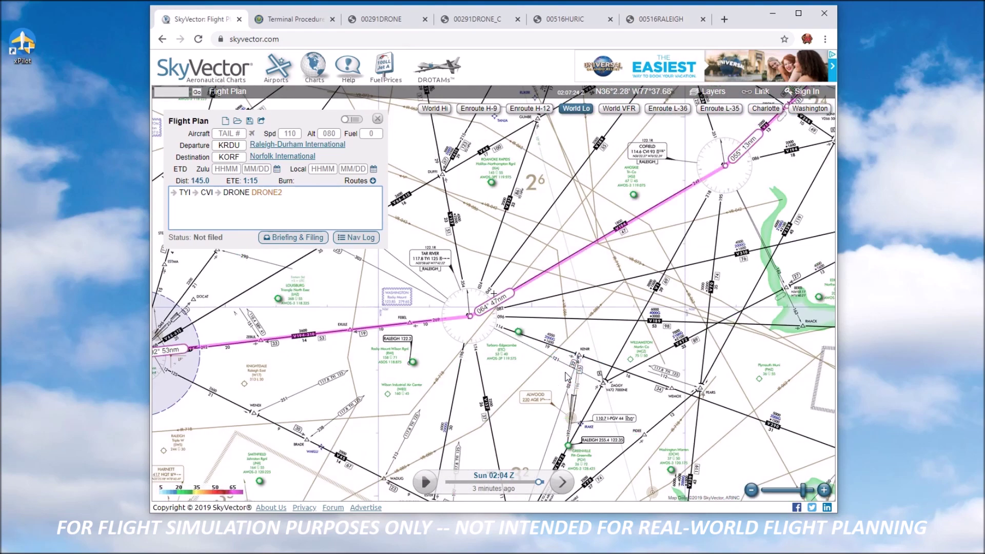
scroll(508, 333, up, 1)
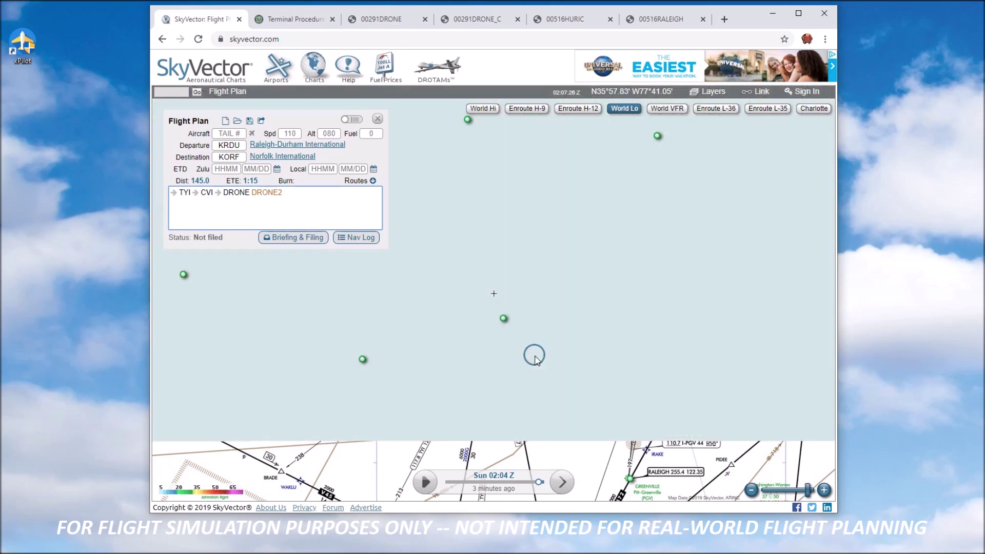
drag(508, 334, 567, 378)
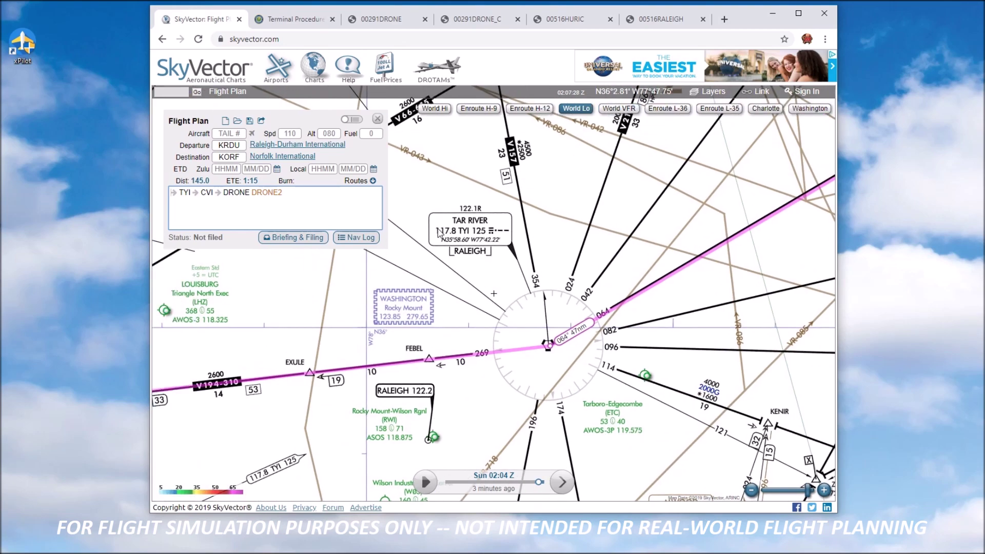
drag(439, 232, 460, 235)
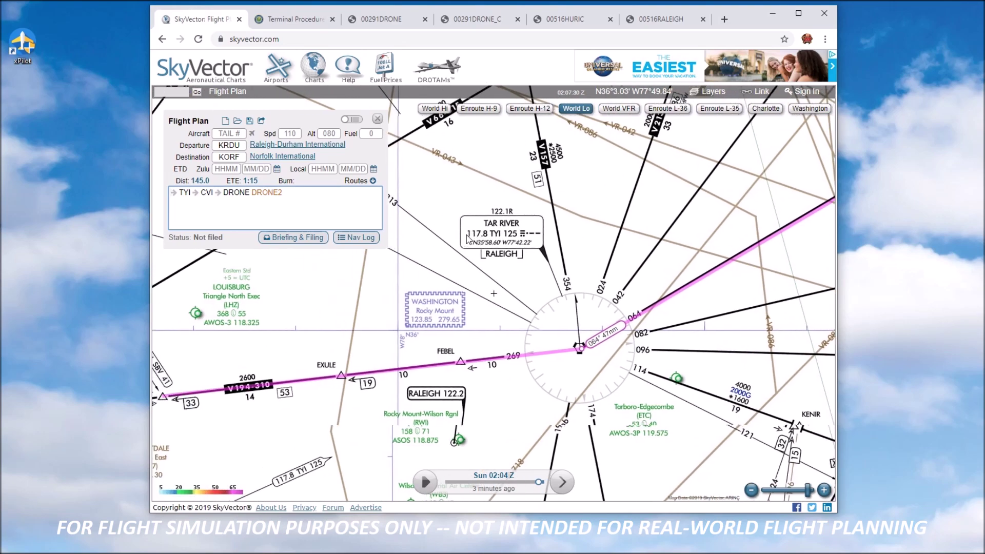
drag(670, 236, 319, 522)
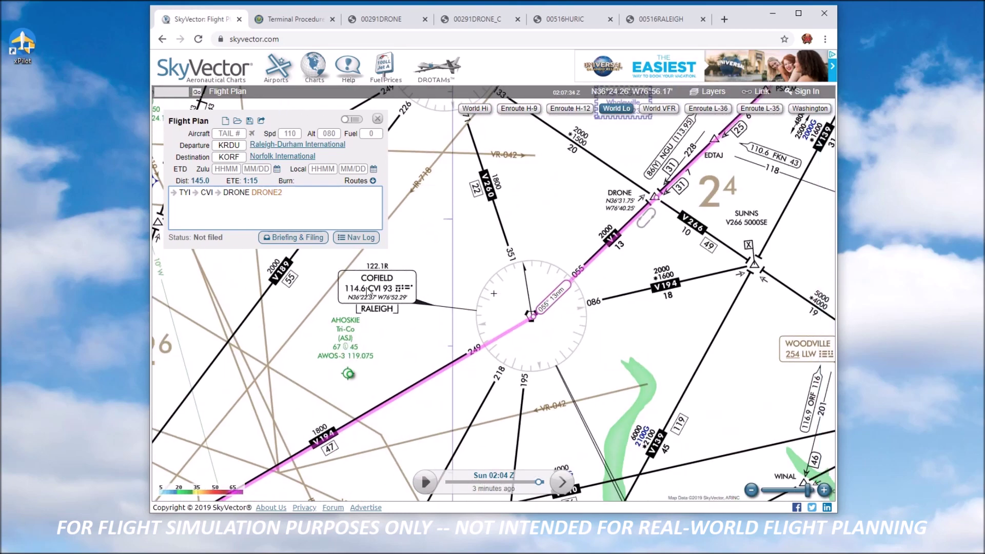
drag(687, 284, 538, 409)
drag(713, 236, 552, 389)
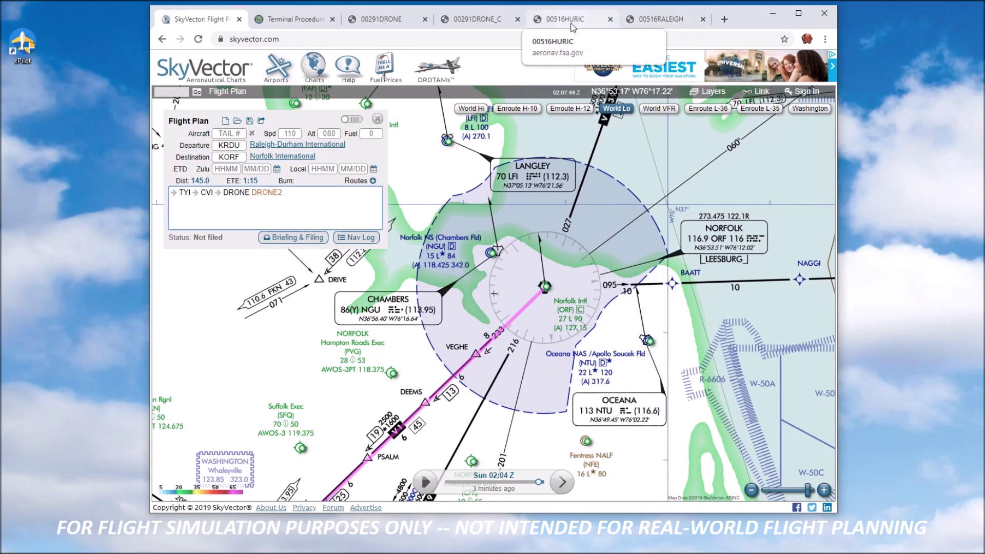
Step: Capture the DRONE TWO arrival chart as a screen snip and circle the Tar River VORTAC in red
click(380, 19)
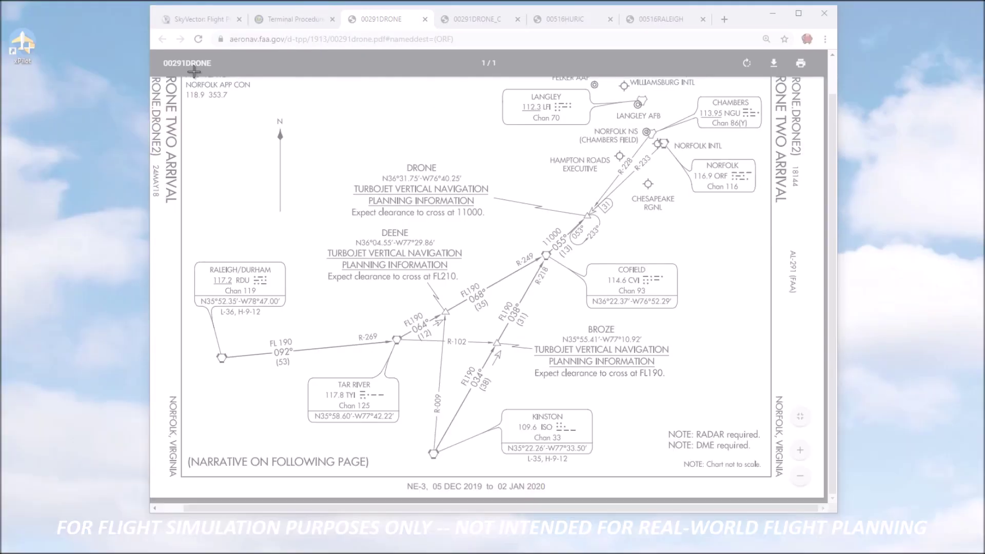
drag(181, 49, 866, 497)
mouse_move(354, 384)
mouse_down()
mouse_move(323, 481)
mouse_move(426, 366)
mouse_move(328, 382)
mouse_move(300, 411)
mouse_up()
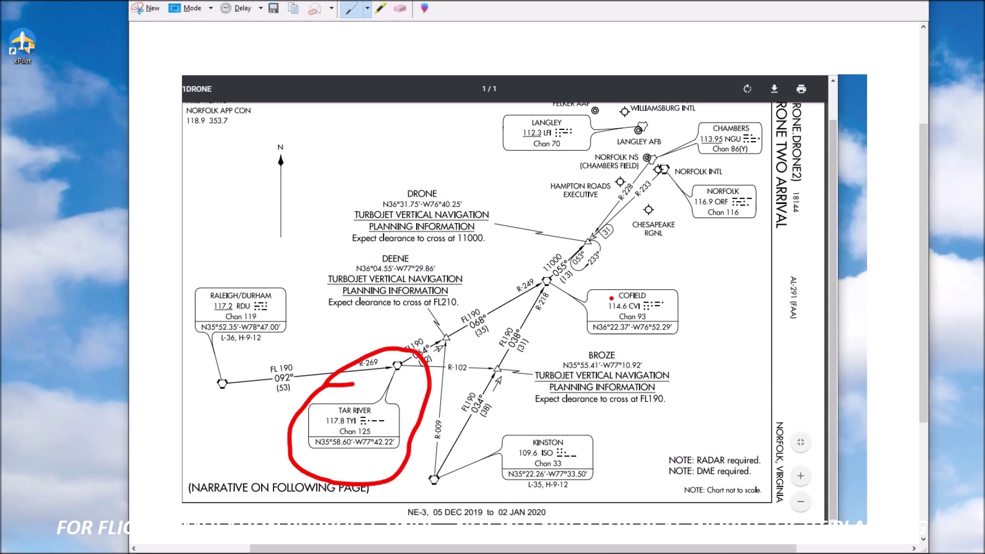
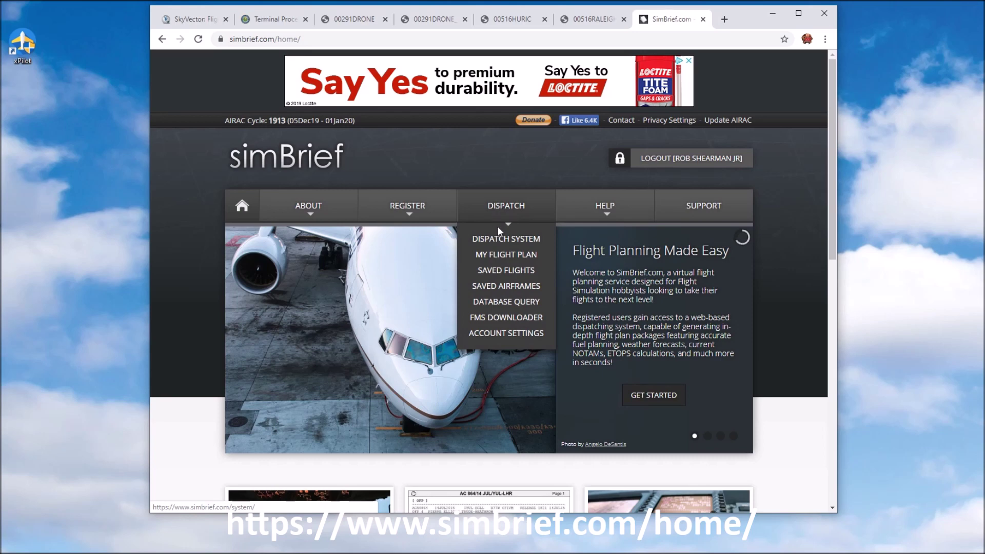
Step: Open simBrief's dispatch system, create a new flight and go to its airline and flight number fields
click(499, 246)
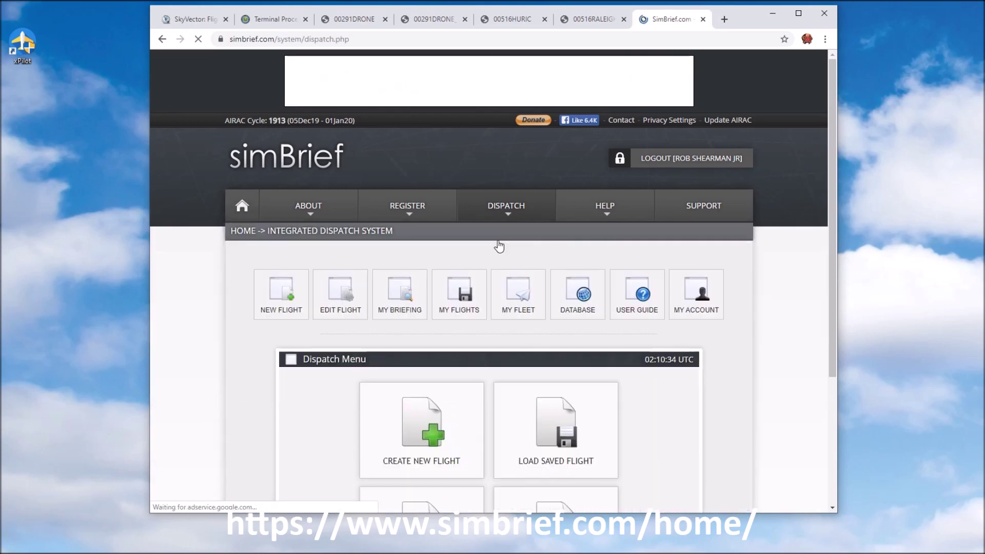
mouse_move(264, 291)
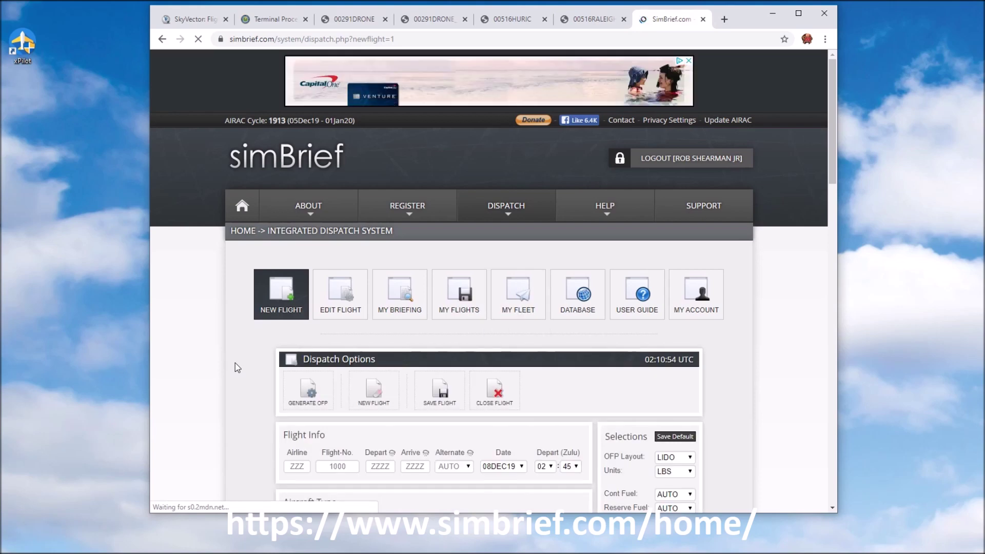
scroll(235, 362, down, 4)
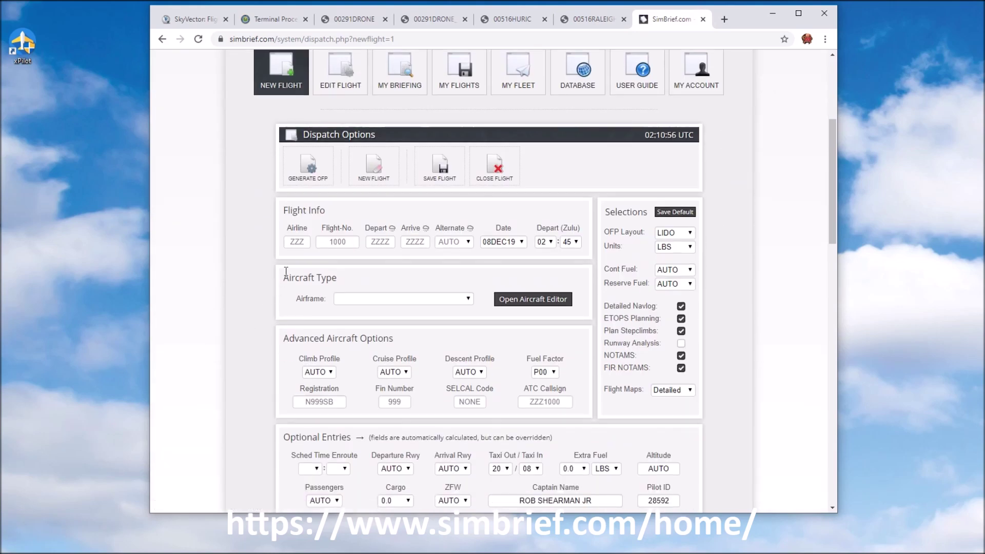
click(301, 241)
click(342, 245)
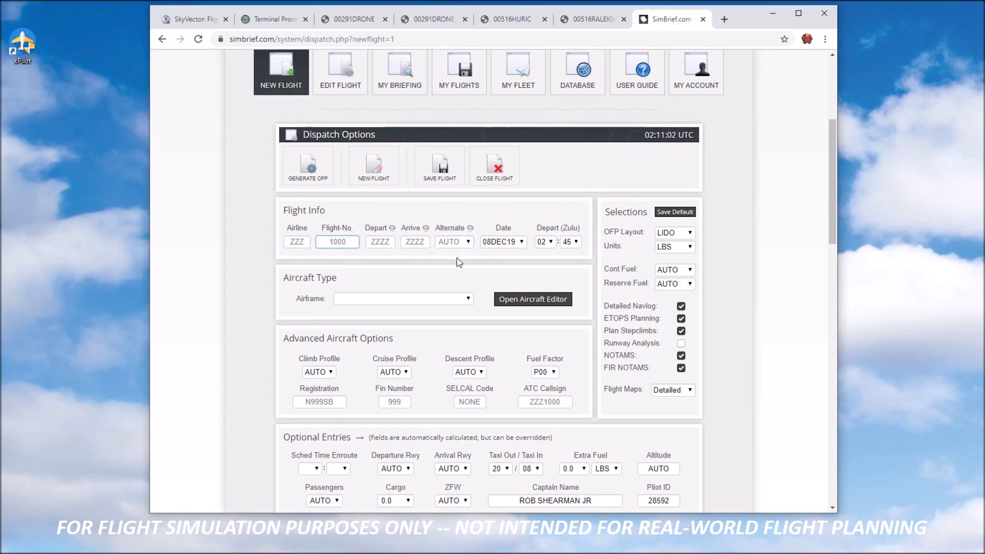
Step: Browse the available airframes and set the aircraft type to C172 - CESSNA 172R
click(468, 299)
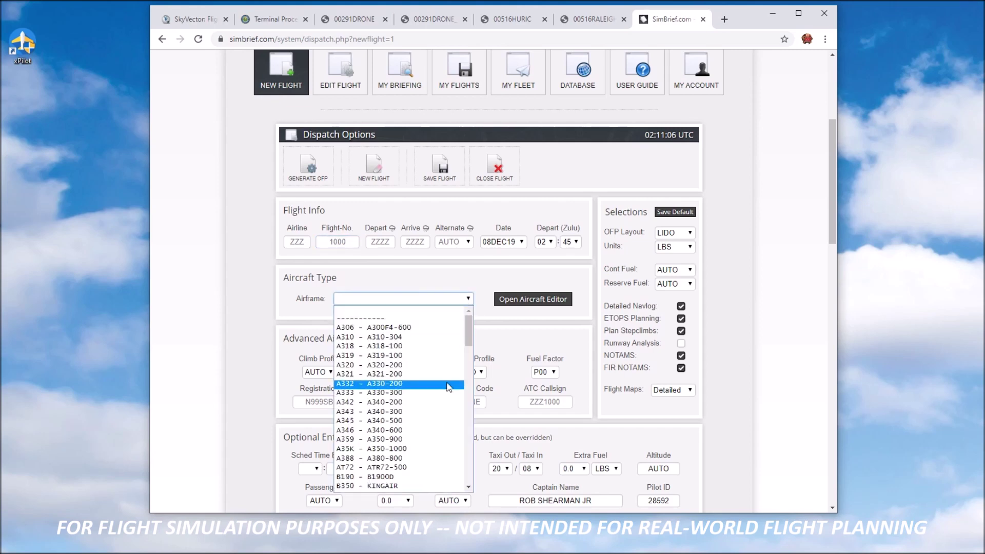
scroll(449, 387, down, 5)
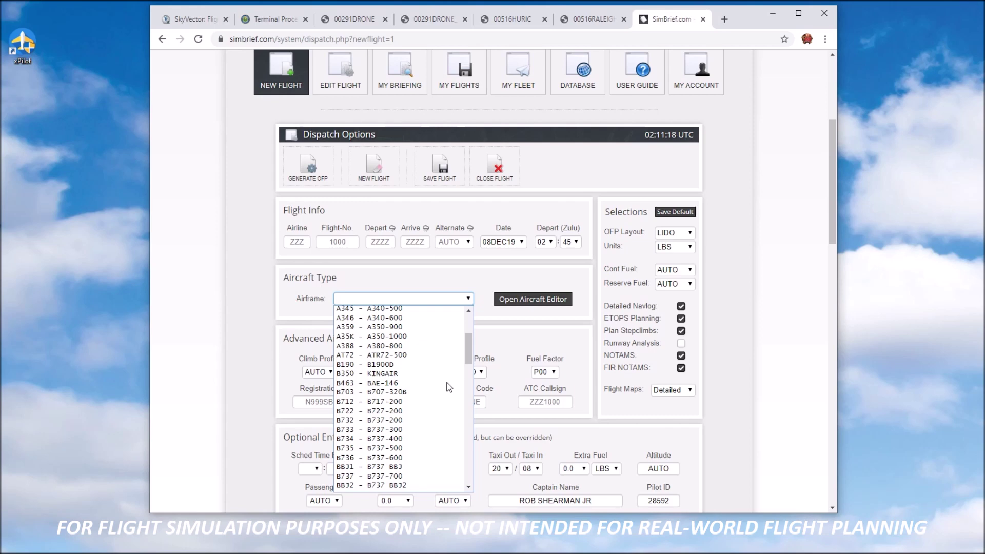
scroll(416, 385, down, 5)
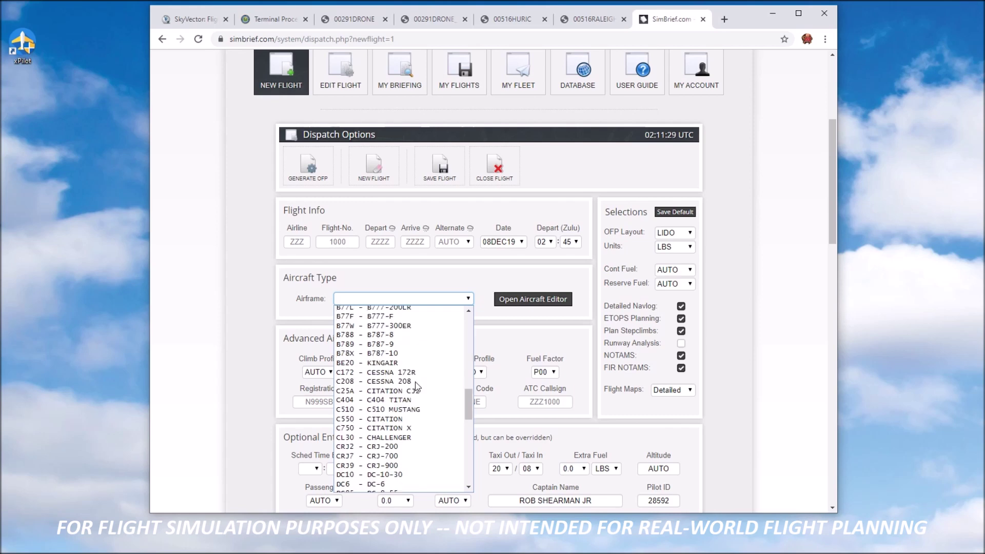
scroll(416, 386, up, 3)
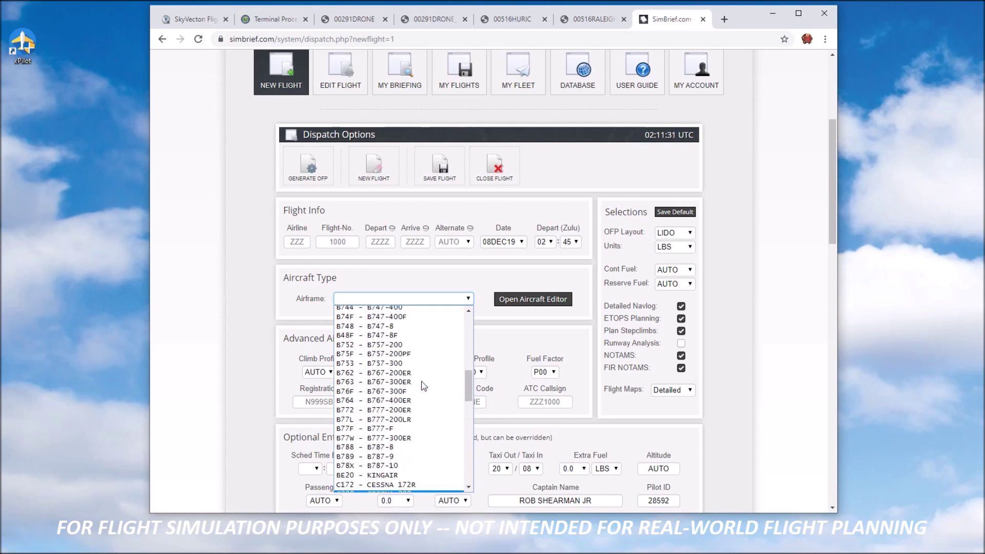
scroll(424, 386, up, 8)
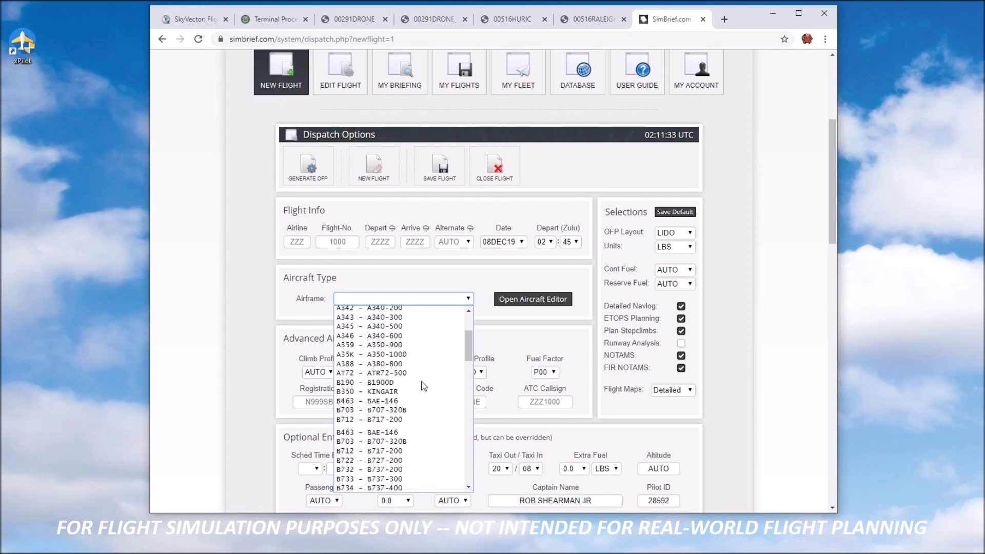
scroll(424, 385, down, 10)
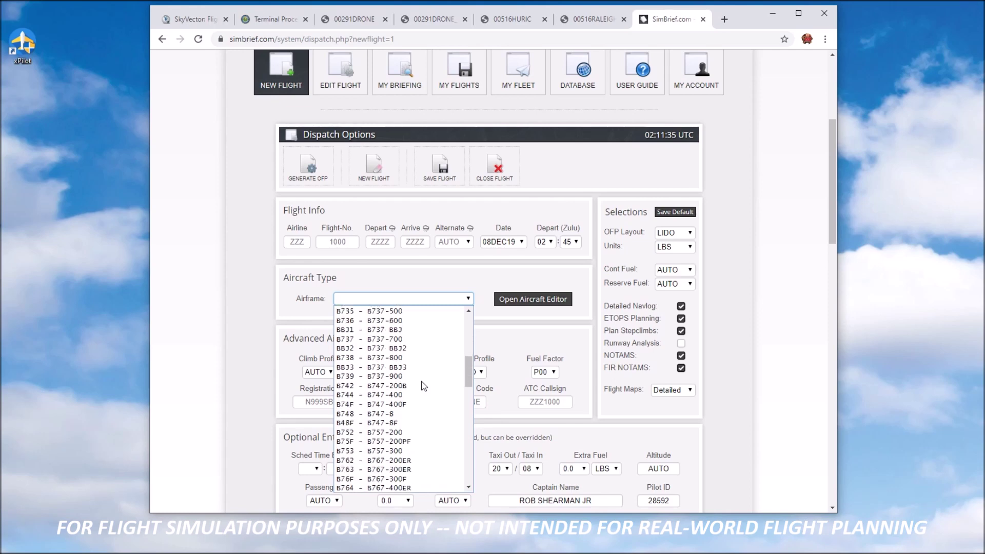
scroll(424, 386, down, 4)
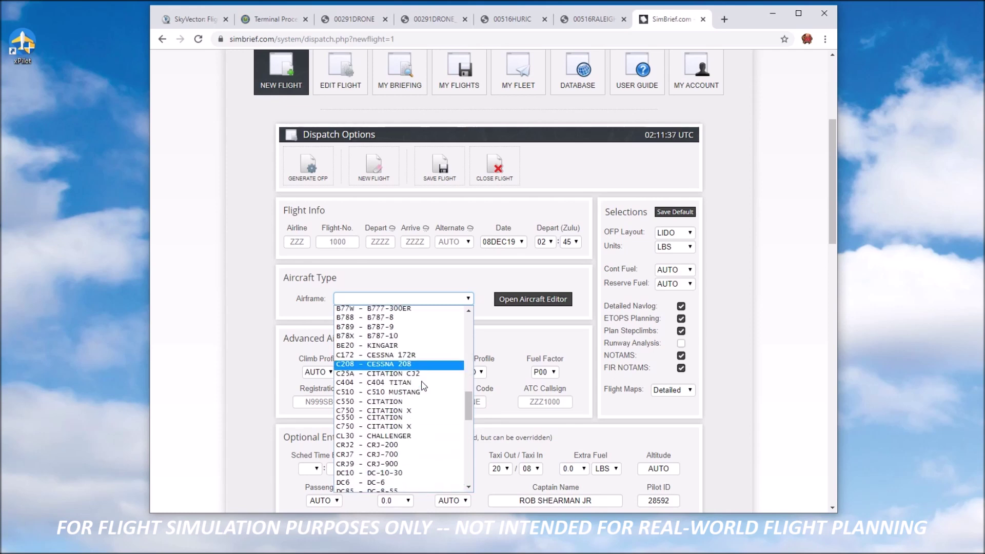
scroll(424, 386, up, 4)
click(385, 372)
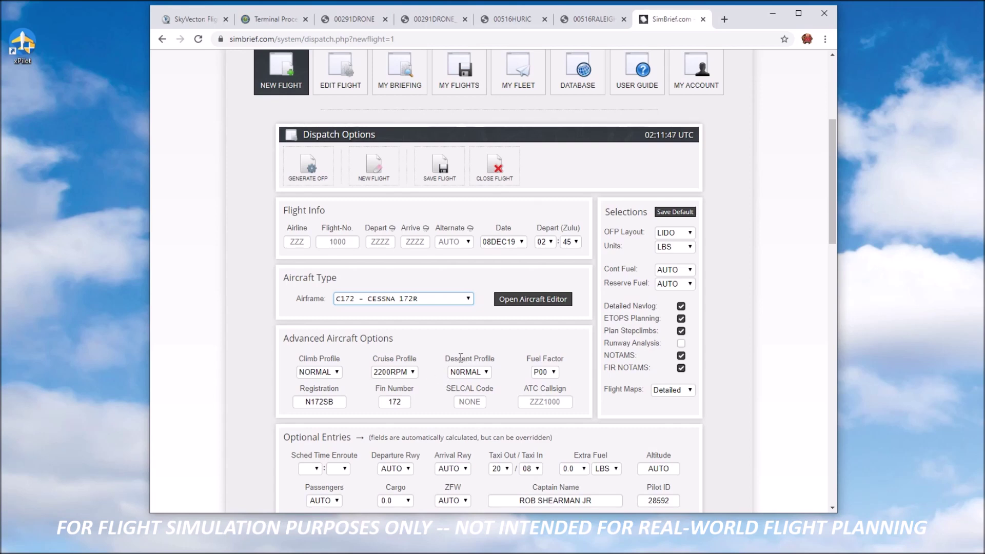
Step: Review the new flight's aircraft options, optional entries, AIRAC cycle and route section
scroll(460, 359, down, 2)
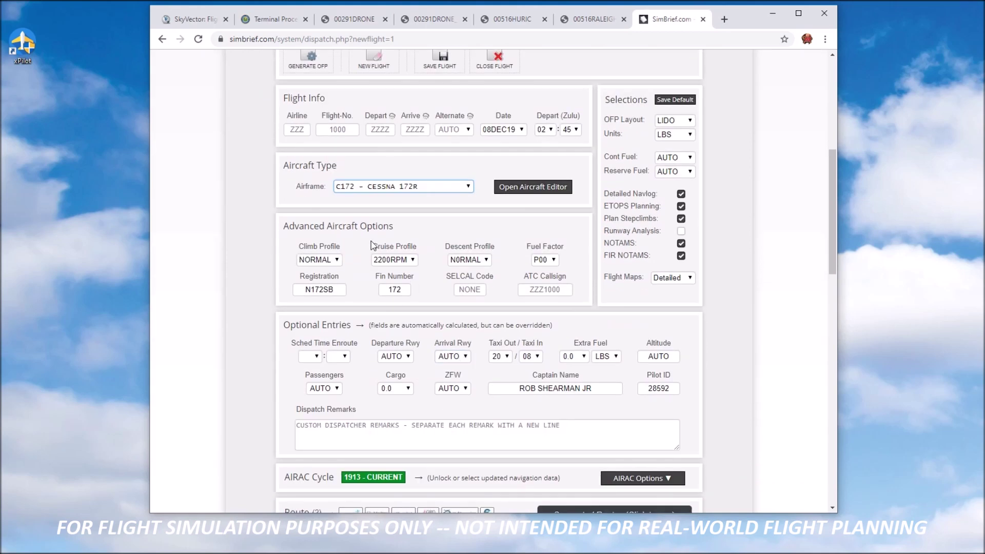
scroll(485, 398, down, 2)
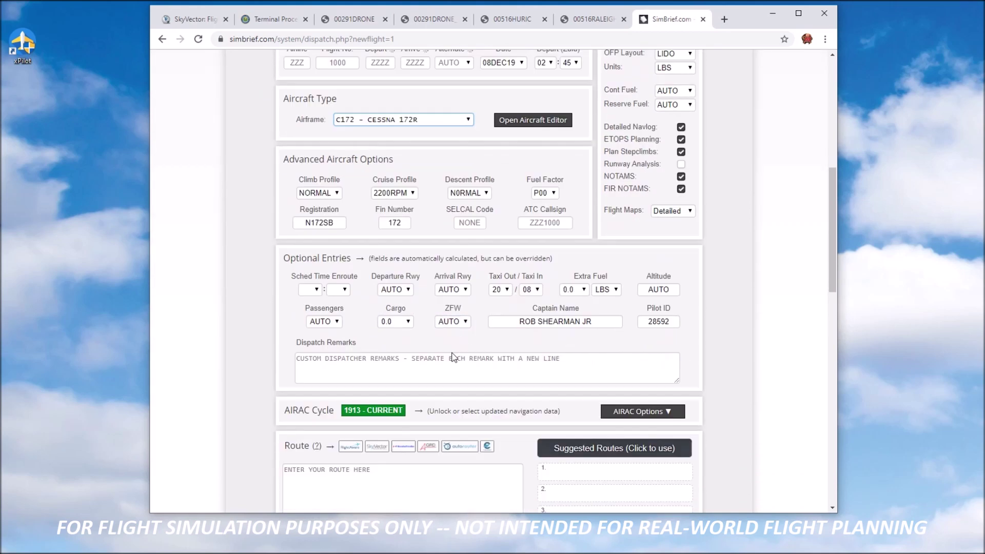
scroll(457, 333, down, 3)
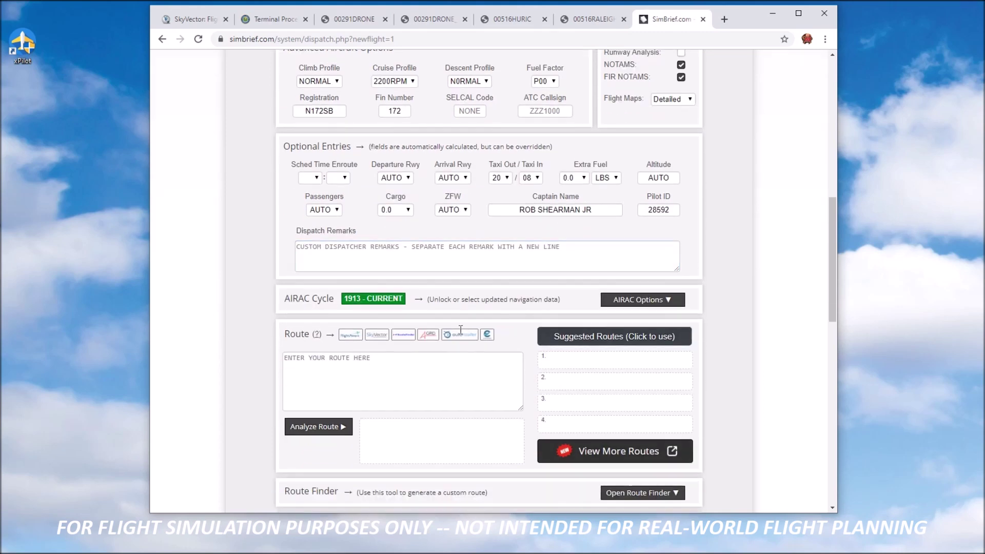
click(351, 290)
click(348, 237)
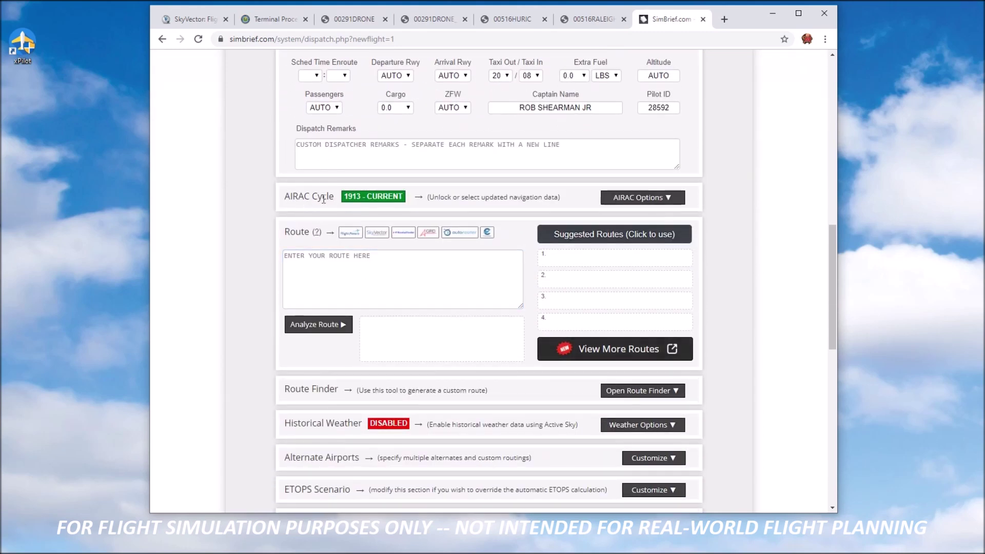
drag(334, 196, 283, 196)
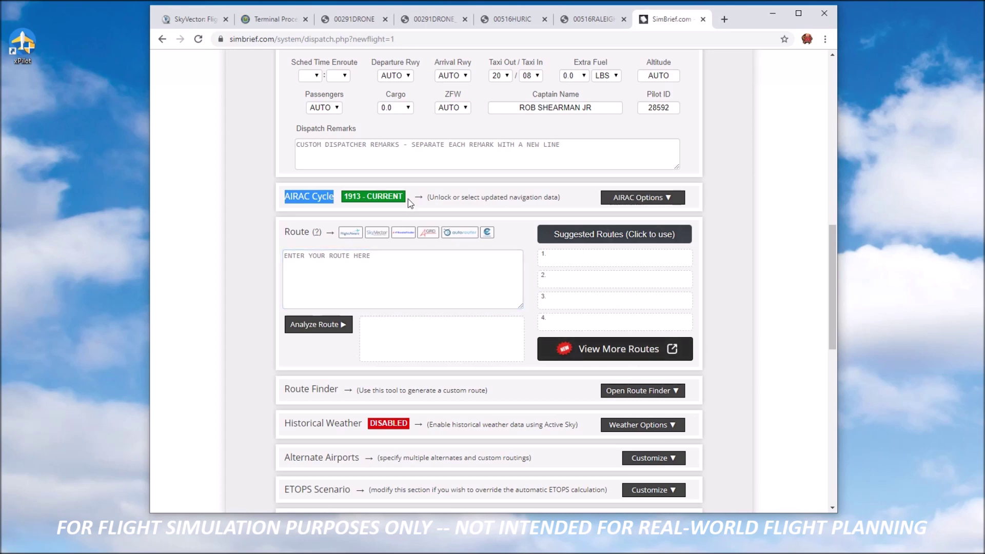
click(408, 266)
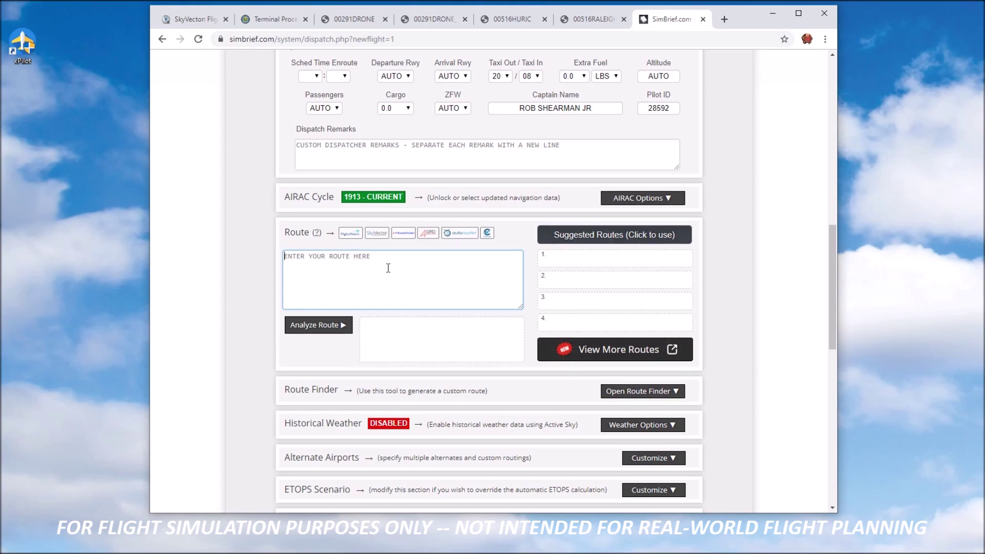
Step: Set the flight's departure airport to KRDU and arrival airport to KORF, and check the suggested routes
scroll(384, 264, up, 6)
click(380, 185)
text(KRDU)
key(Tab)
text(KORF)
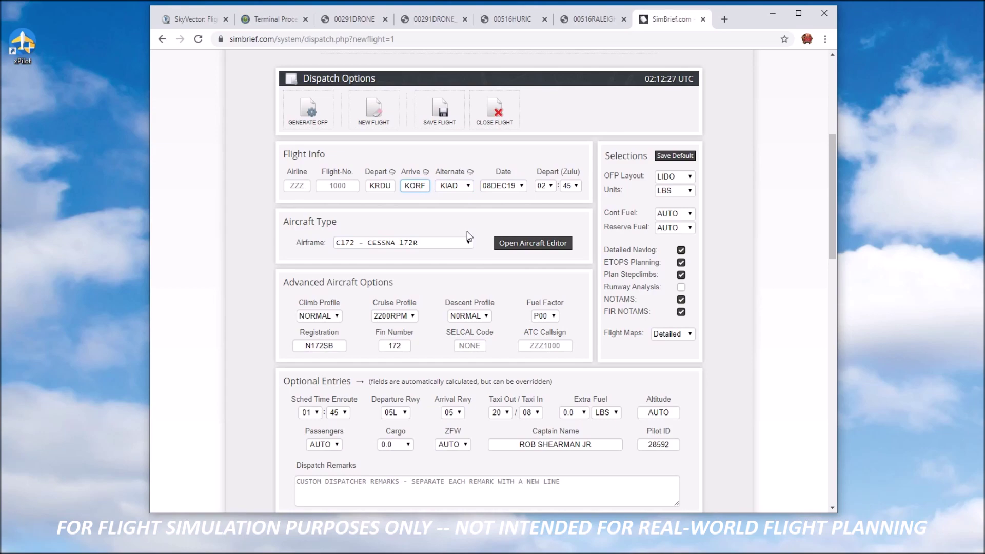
scroll(467, 231, down, 5)
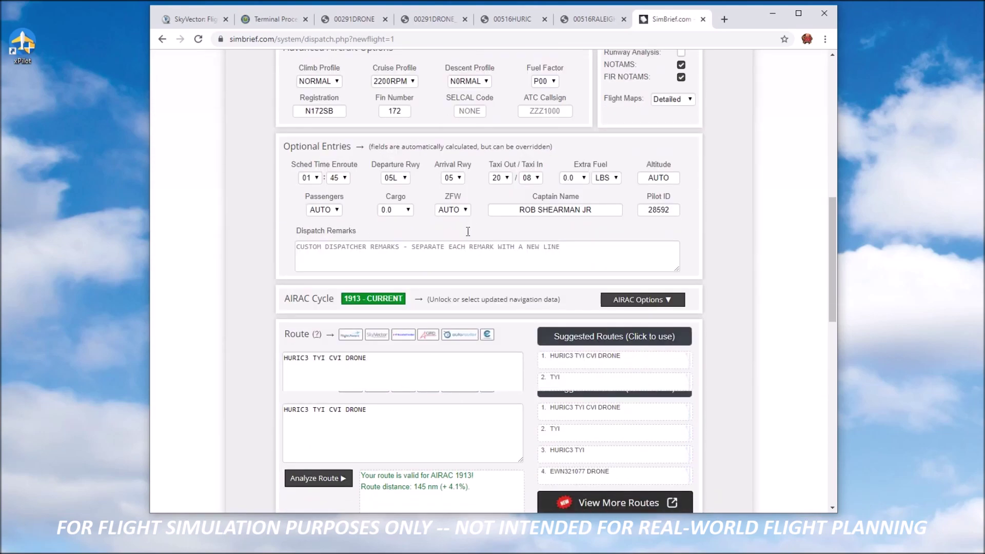
Step: Review the entered route HURIC3 TYI CVI DRONE against the suggested routes and look over the sections below it
scroll(467, 232, up, 5)
scroll(467, 232, down, 3)
scroll(467, 232, down, 3)
drag(631, 314, 564, 314)
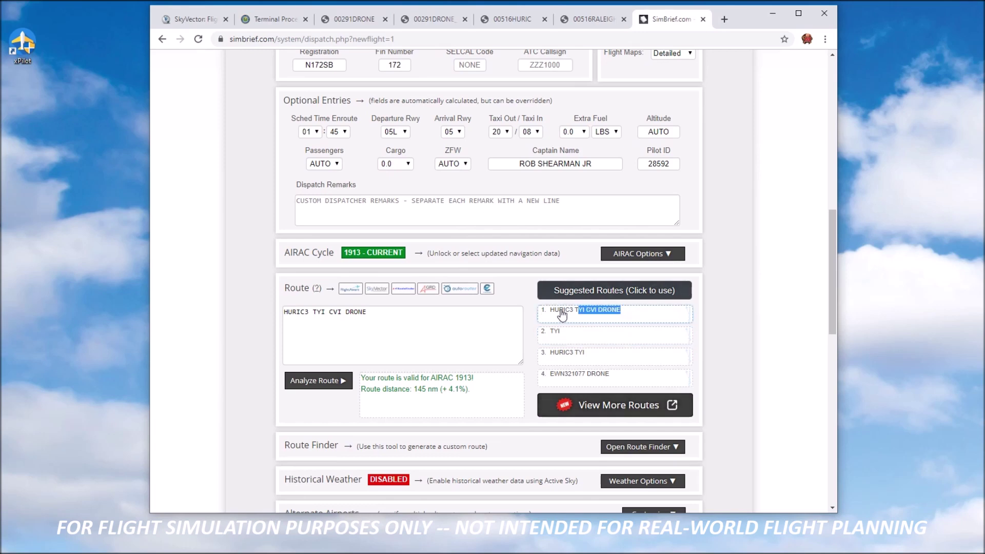
click(318, 312)
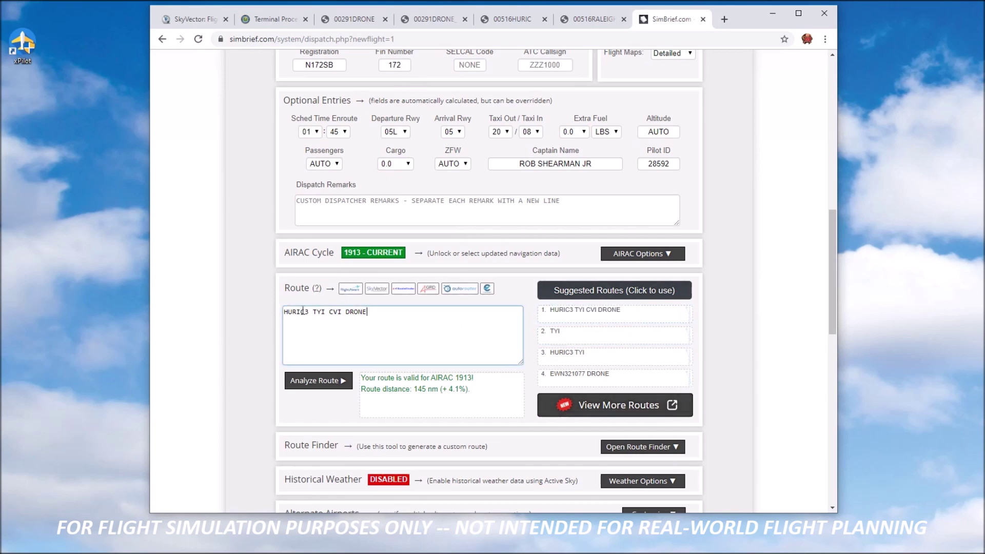
key(ctrl+a)
click(342, 335)
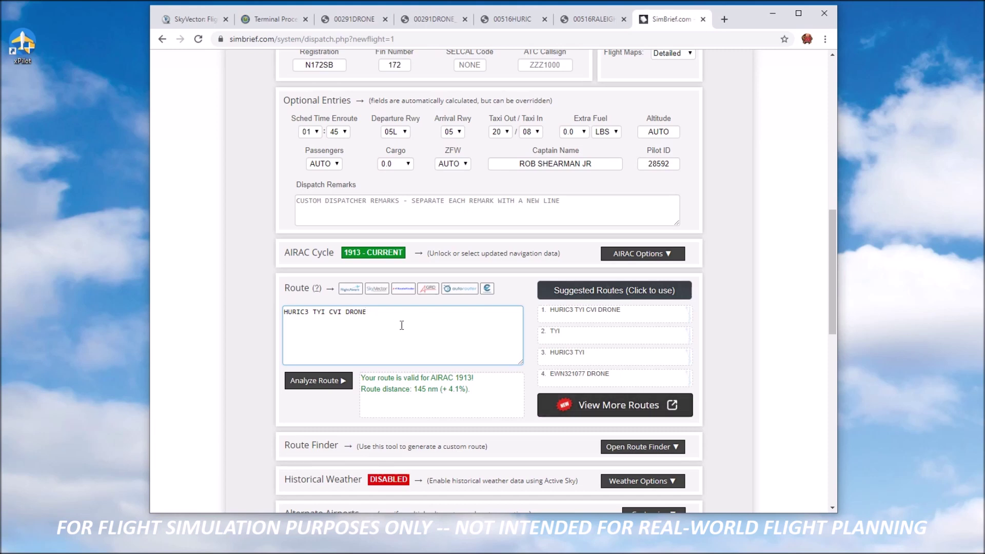
drag(347, 313, 373, 314)
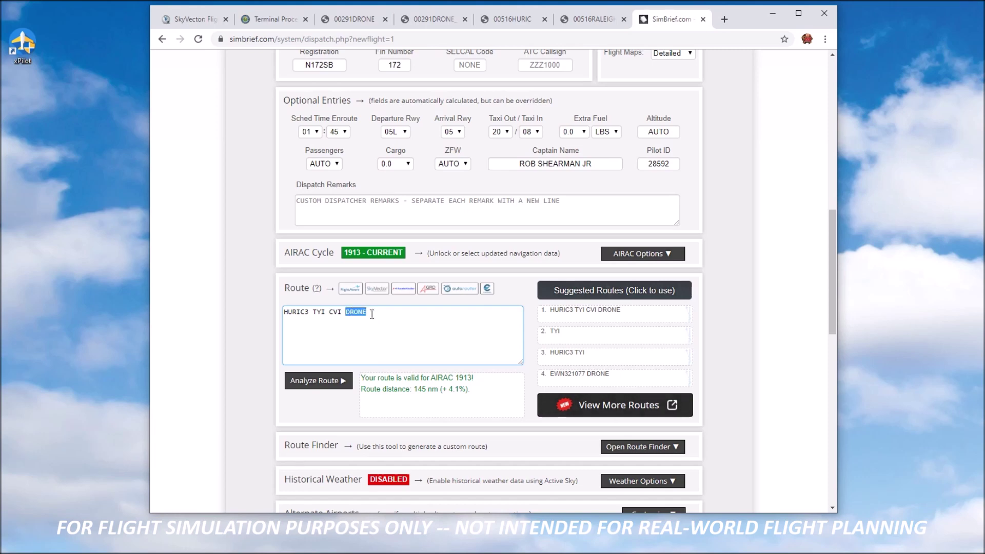
click(391, 333)
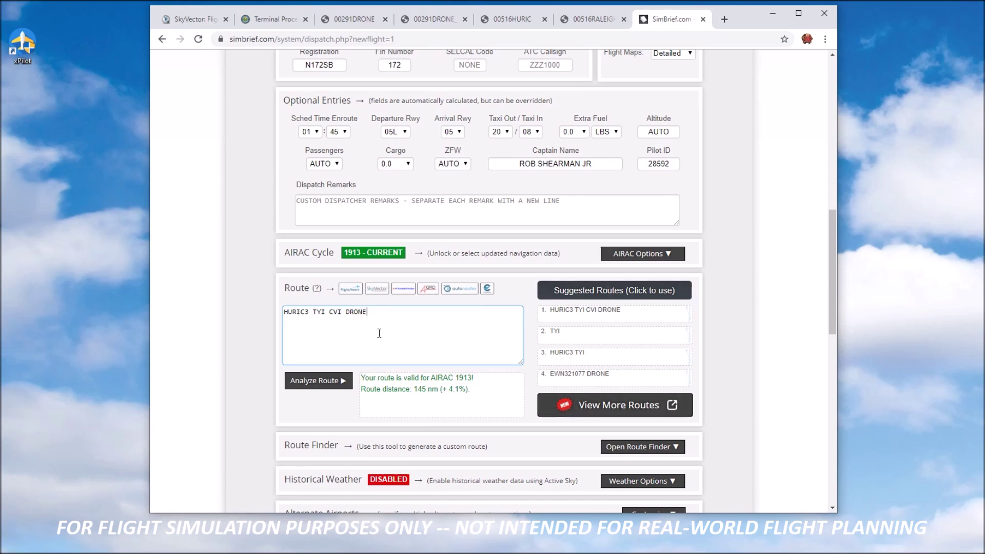
scroll(382, 333, down, 2)
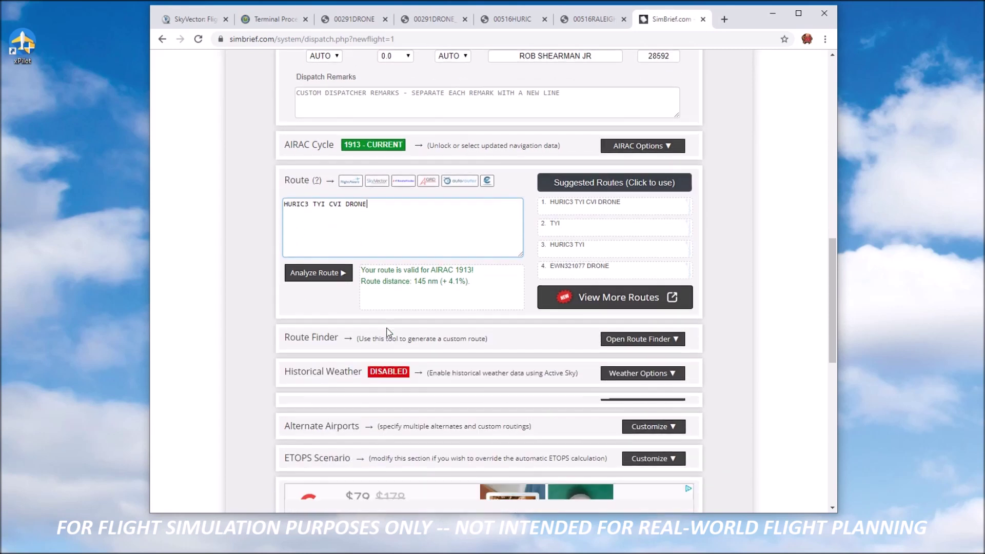
scroll(388, 331, down, 1)
Step: Generate the flight plan for the KRDU to KORF flight, agreeing to overwrite any previously generated plans
scroll(405, 362, up, 2)
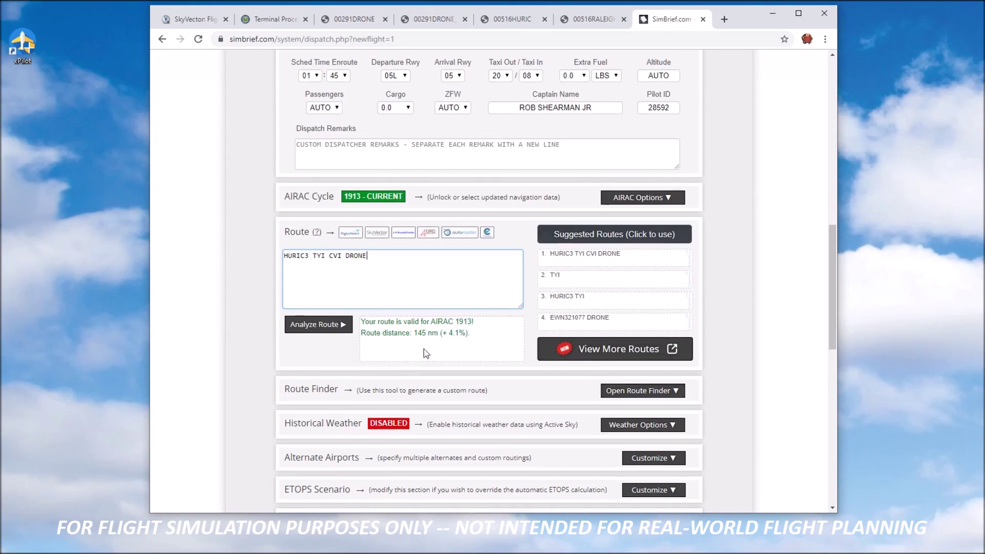
scroll(424, 349, up, 15)
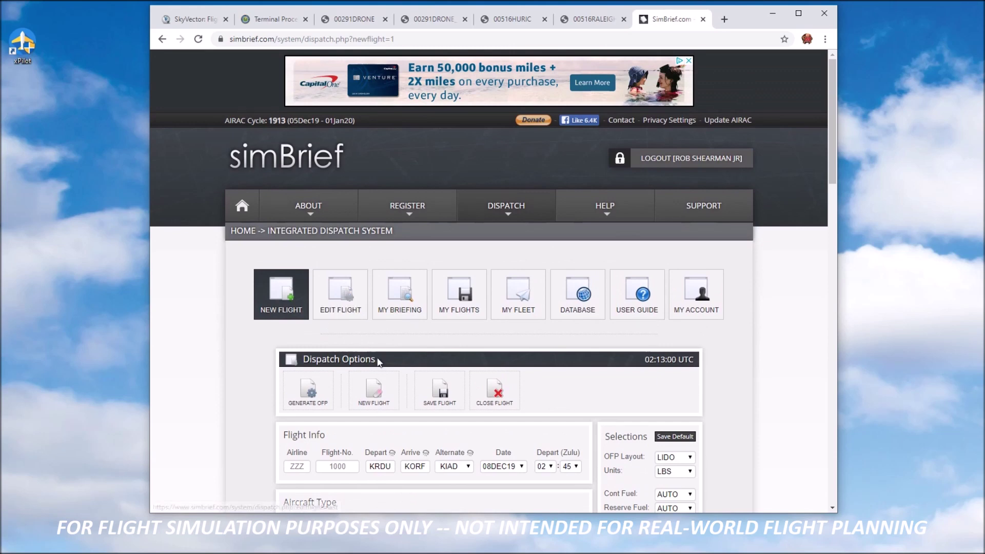
click(307, 392)
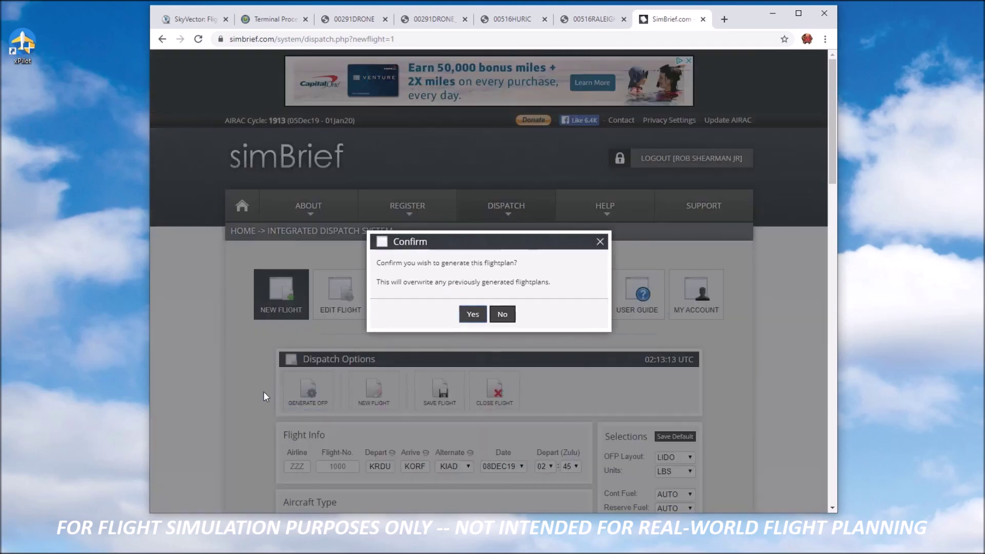
click(472, 315)
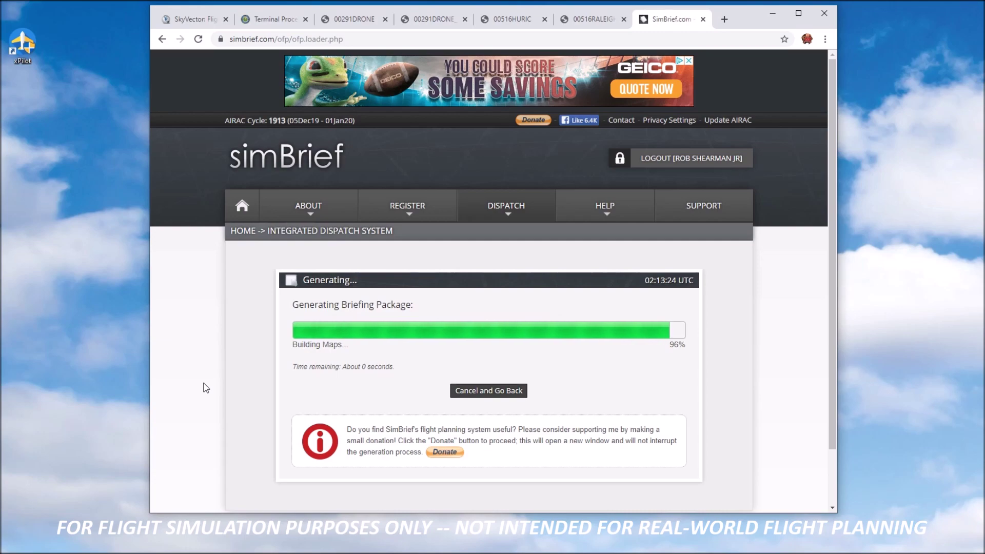
Step: Review the generated briefing's OFP summary, route map and flight plan text
scroll(235, 379, down, 3)
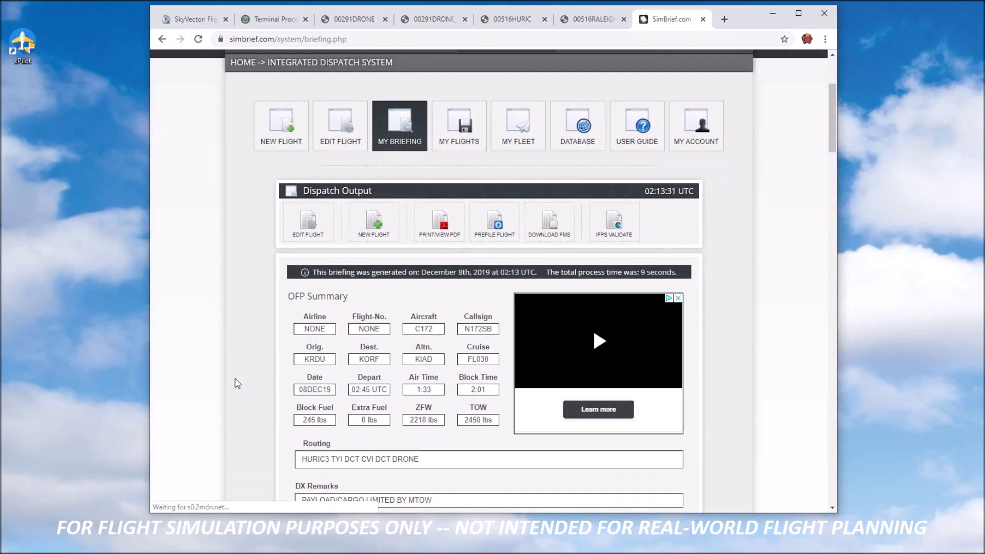
scroll(235, 378, down, 3)
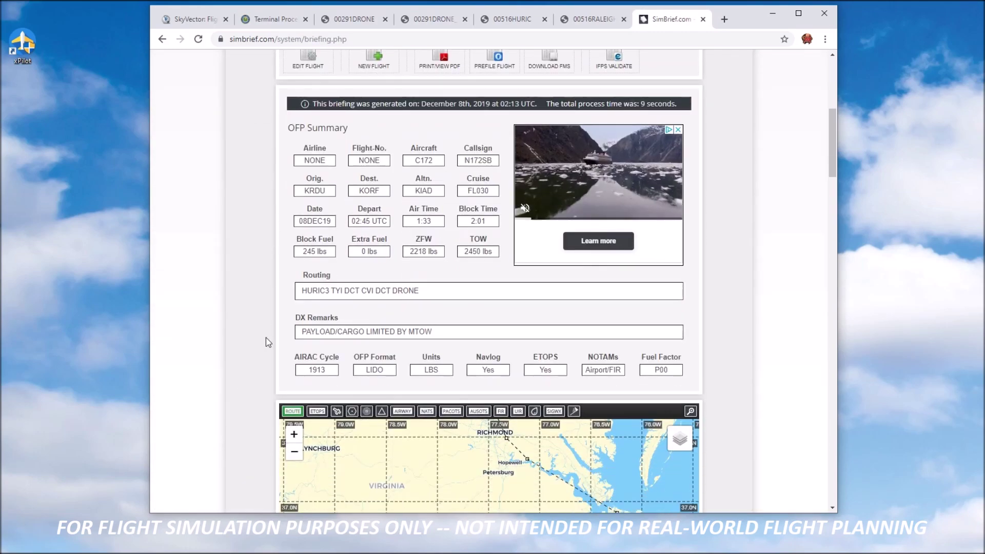
scroll(250, 359, down, 6)
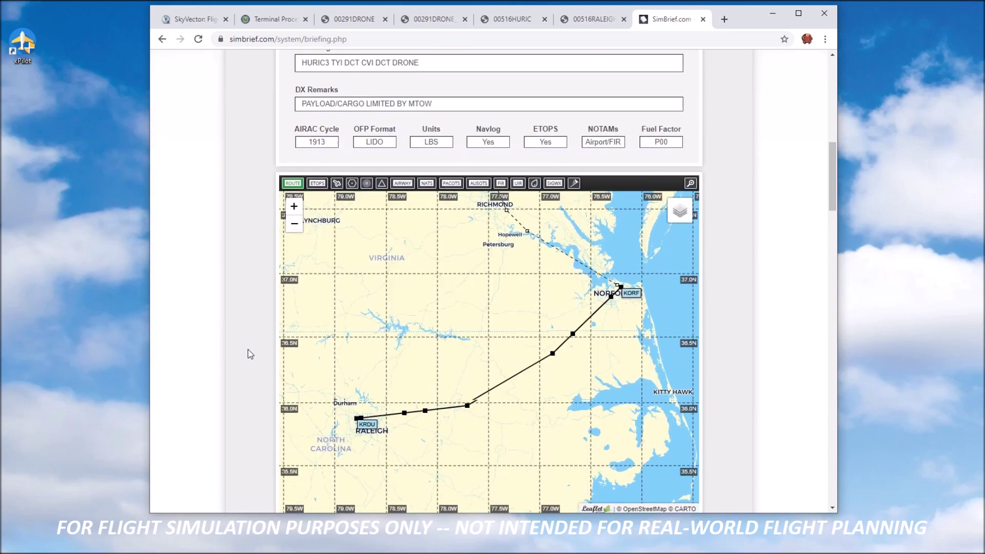
scroll(244, 364, down, 5)
scroll(387, 321, down, 3)
scroll(387, 321, down, 6)
scroll(272, 341, down, 7)
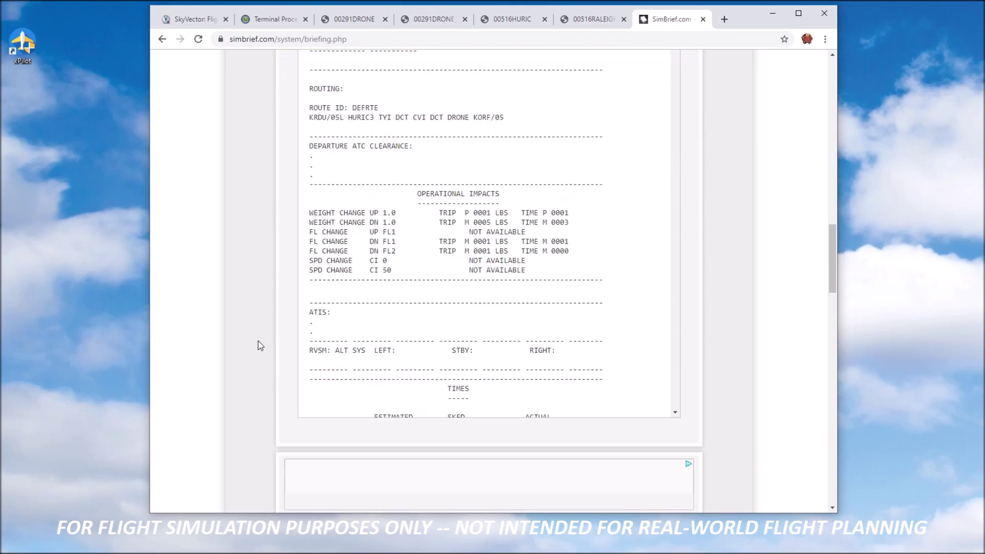
Step: Browse the flight plan download formats and compare the FSX/P3D and FSX/P3D (No SID/STAR) entries
scroll(258, 345, down, 5)
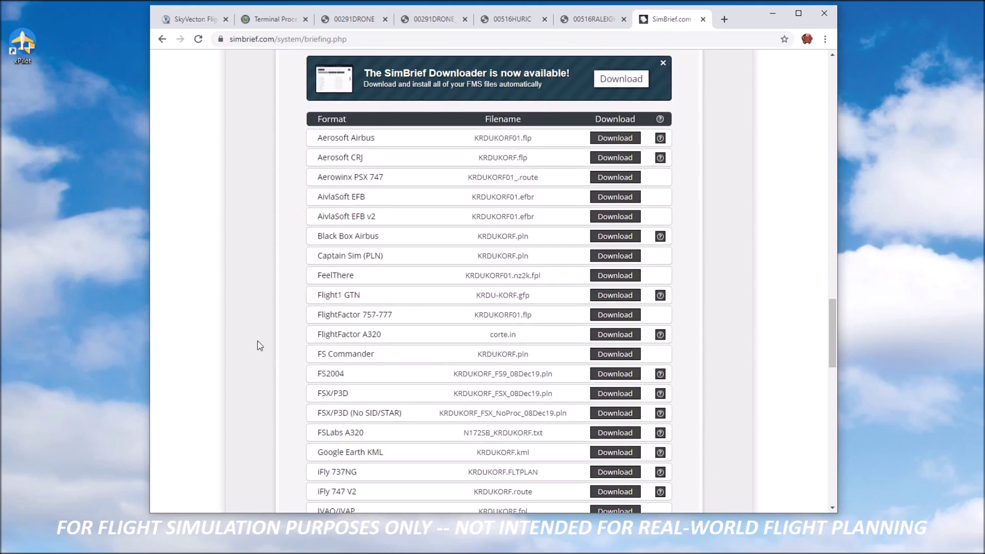
scroll(260, 345, down, 1)
scroll(260, 346, down, 15)
scroll(260, 345, up, 7)
scroll(260, 345, up, 6)
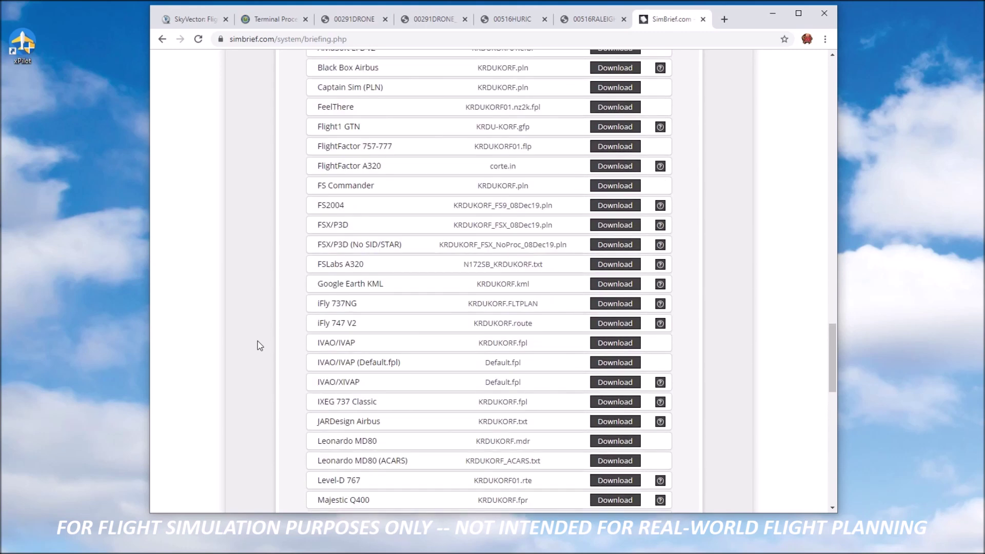
scroll(260, 345, up, 1)
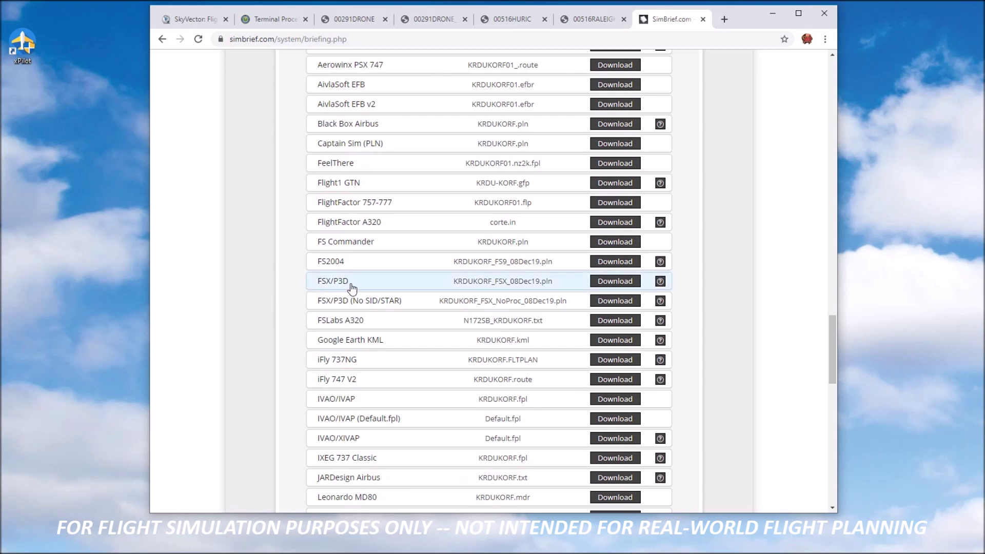
drag(353, 286, 314, 282)
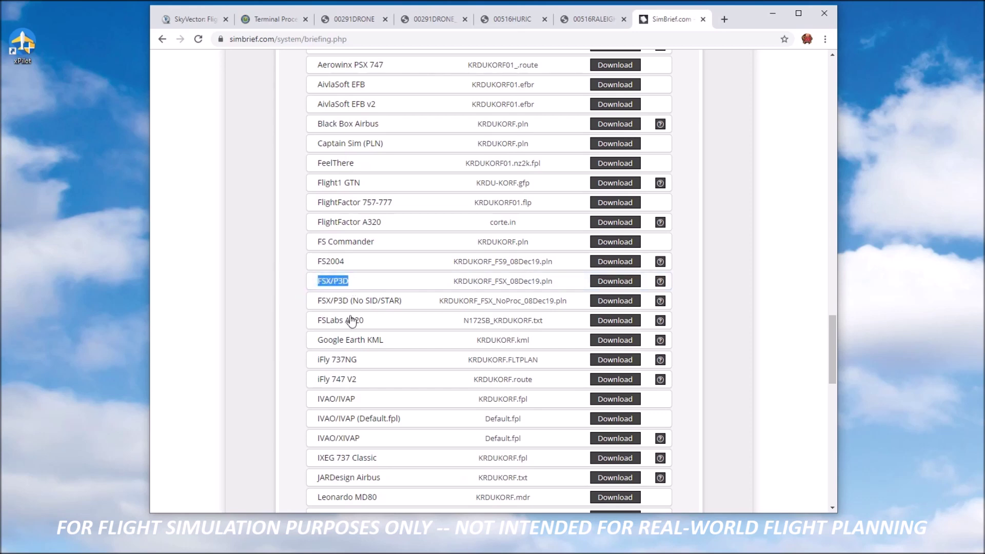
drag(402, 303, 304, 304)
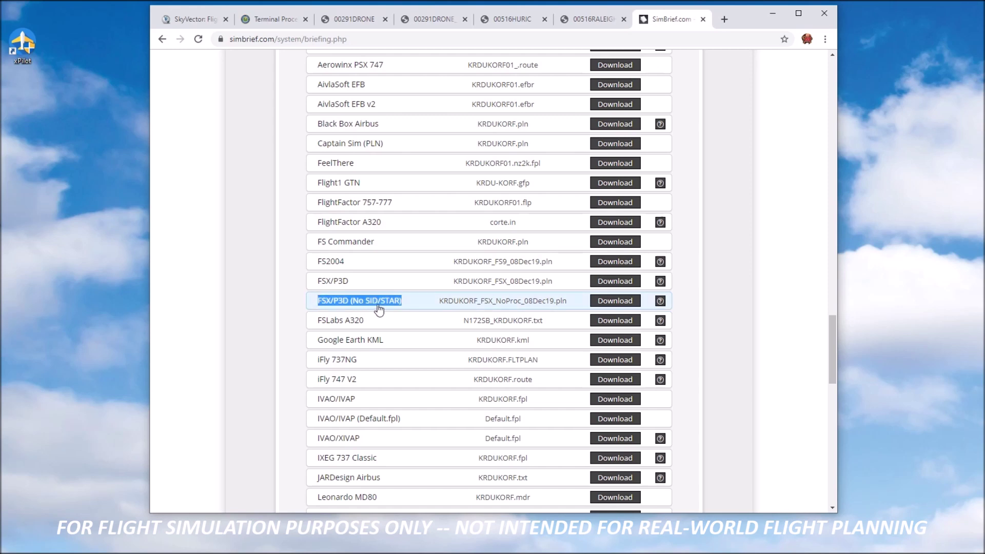
click(369, 285)
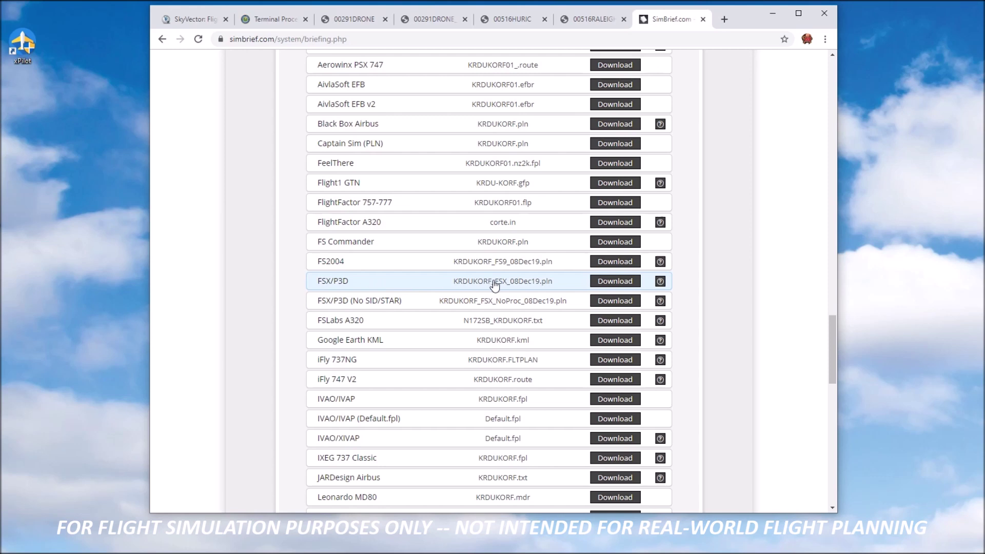
Step: Download the flight plan in FSX/P3D format, place the file on the desktop and close the browser
click(607, 286)
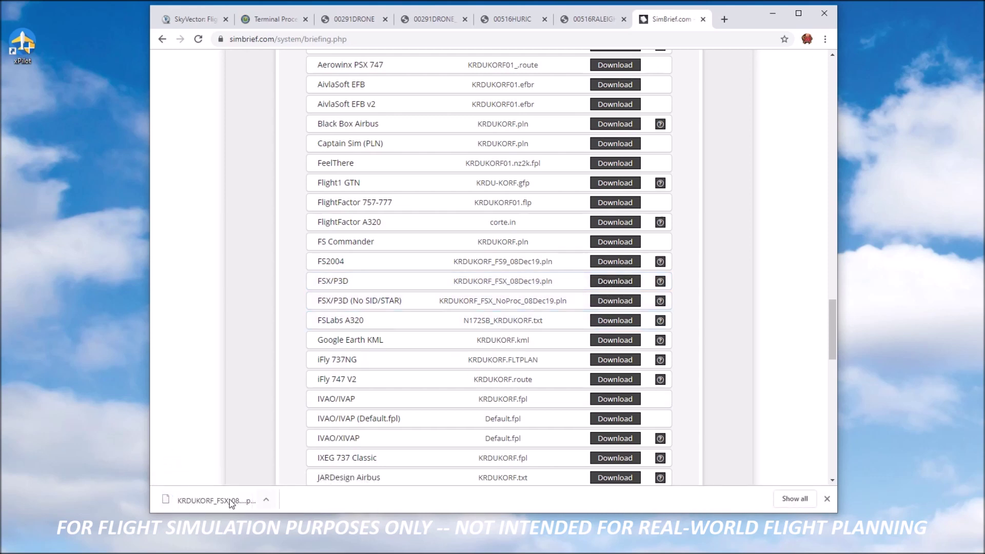
drag(942, 378, 943, 382)
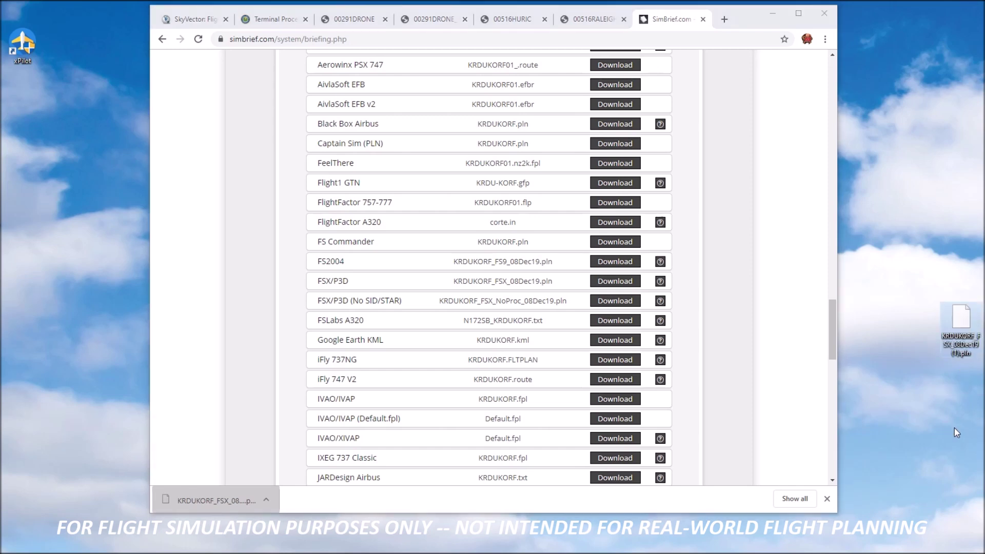
click(825, 14)
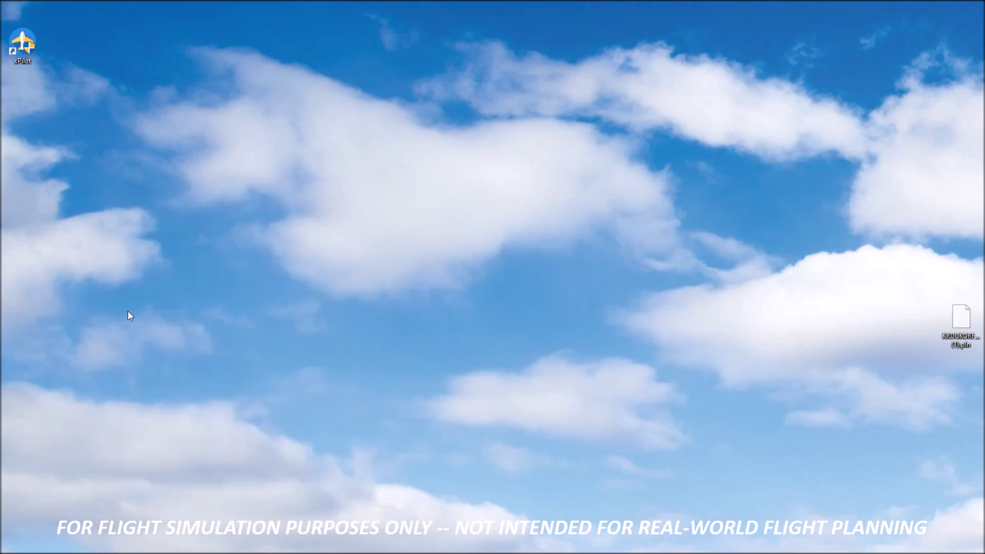
Step: Move the downloaded KRDUKORF FSX .pln file from the desktop into Documents\Flight Simulator X Files using File Explorer and close the folder
key(super+e)
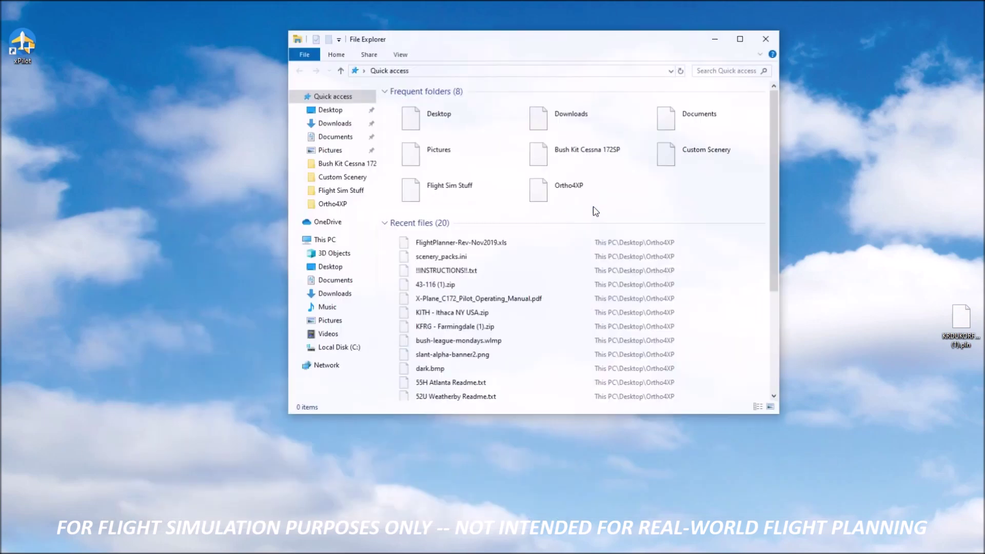
click(333, 280)
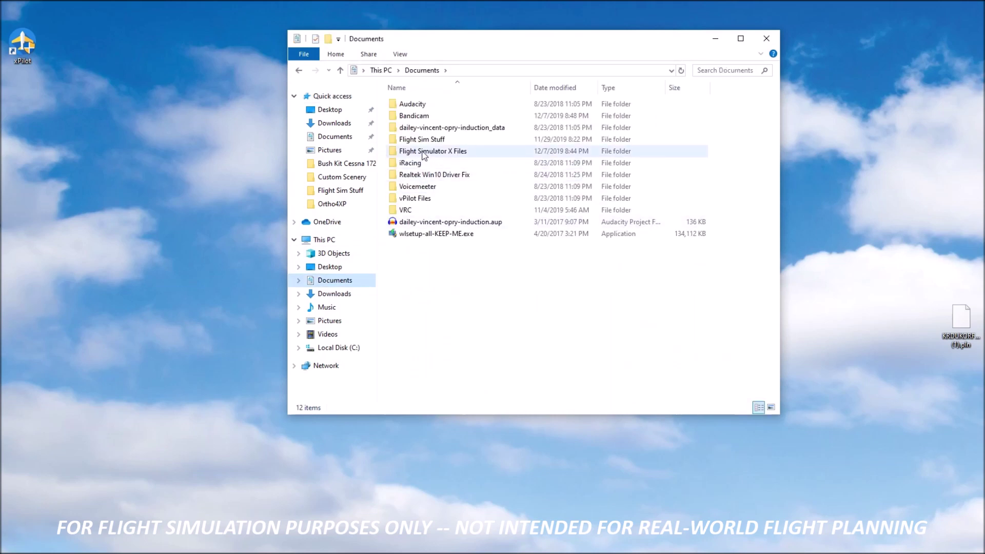
double_click(422, 154)
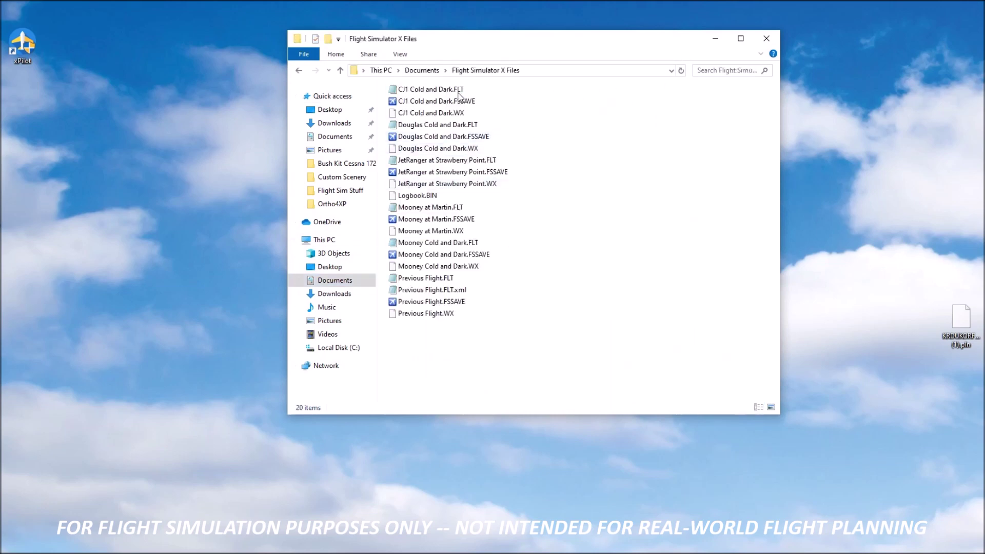
drag(562, 351, 386, 81)
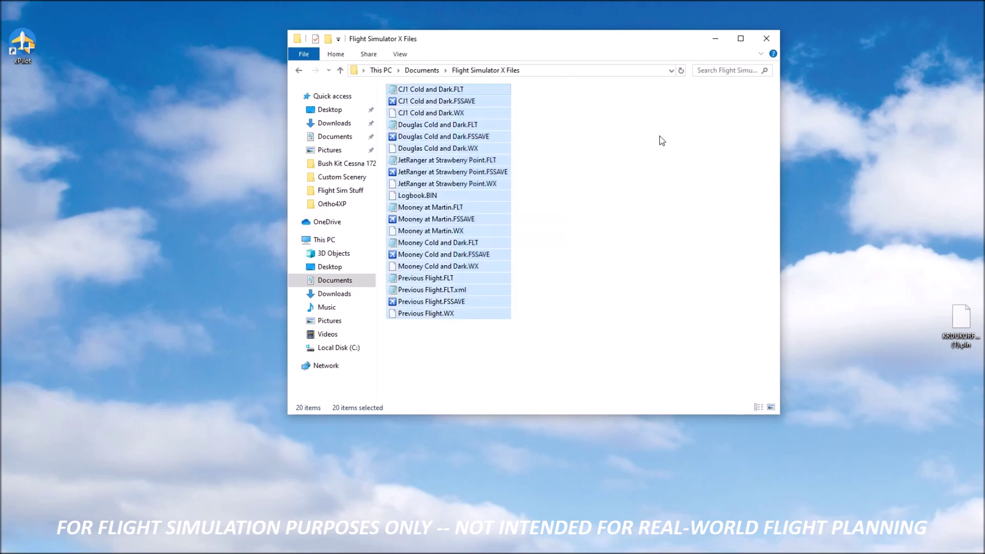
click(659, 140)
drag(656, 329, 653, 328)
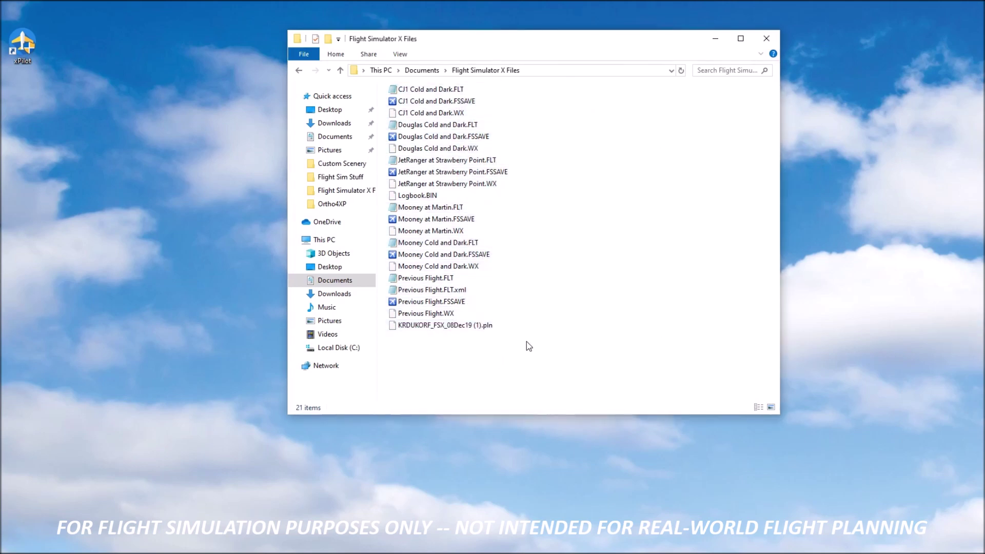
click(766, 38)
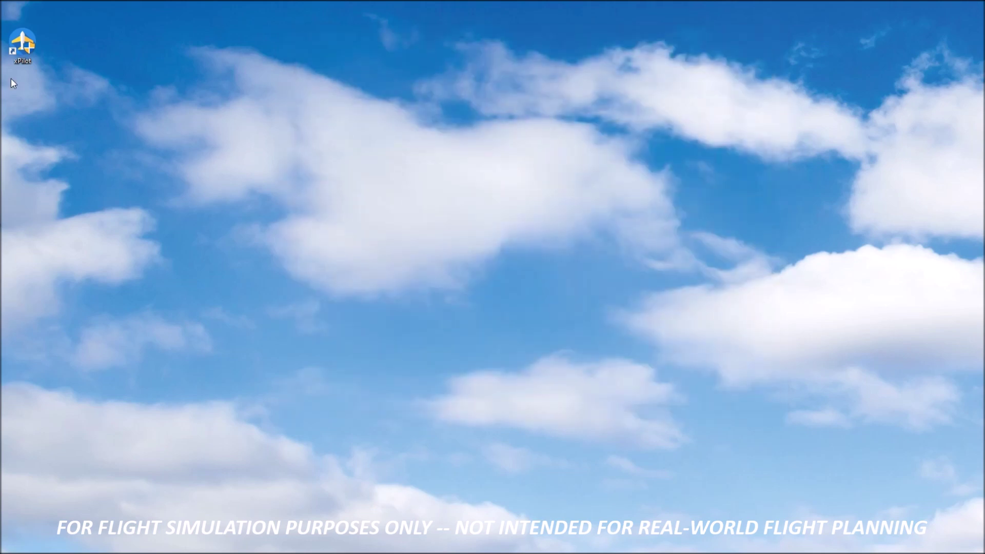